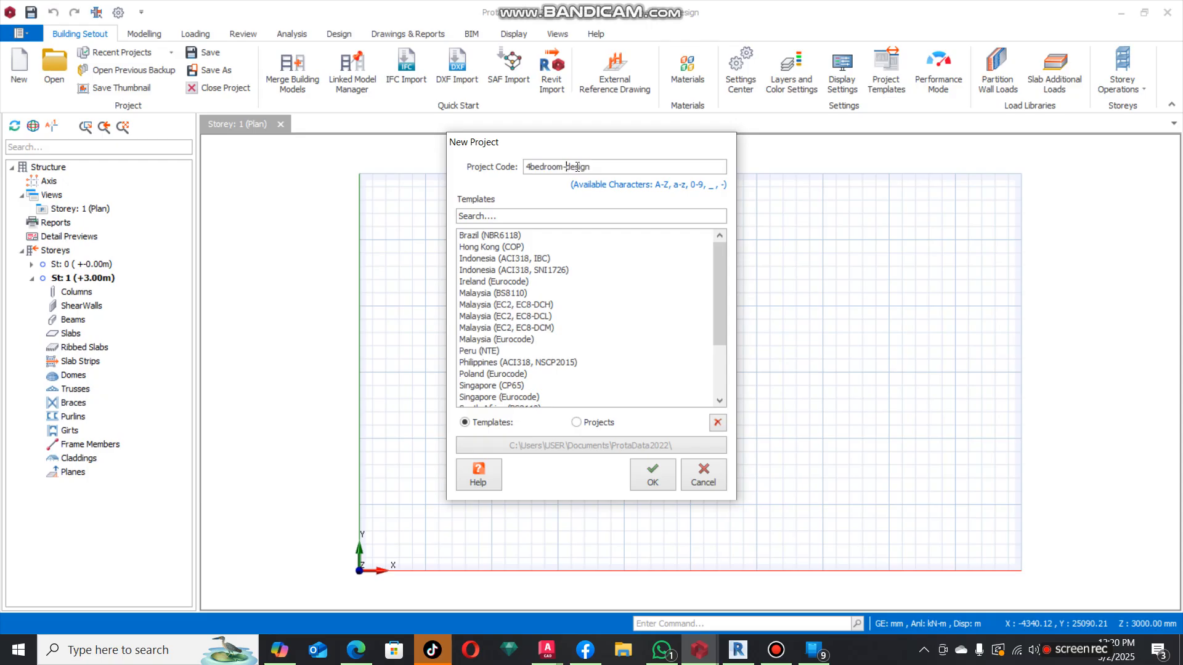
Create a project with the code 4bedroom-design-1 from the United Kingdom (BS8110) template and delete the empty 4bedroom-design project folder.
scroll(486, 287, "down", 3)
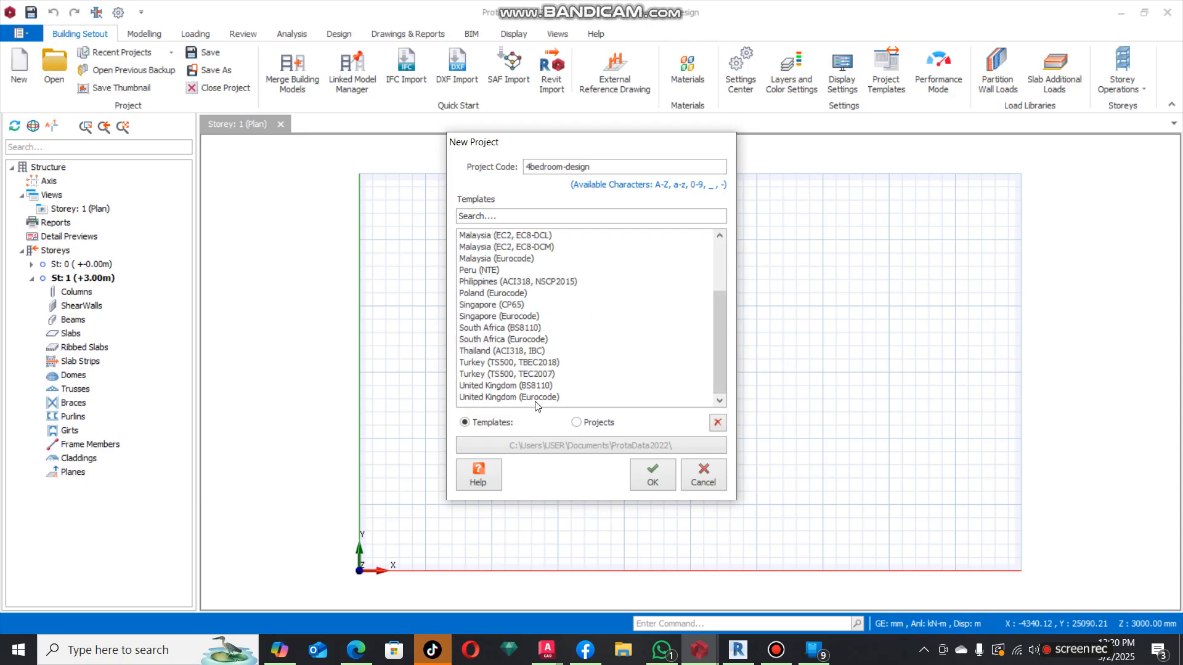
left_click(650, 475)
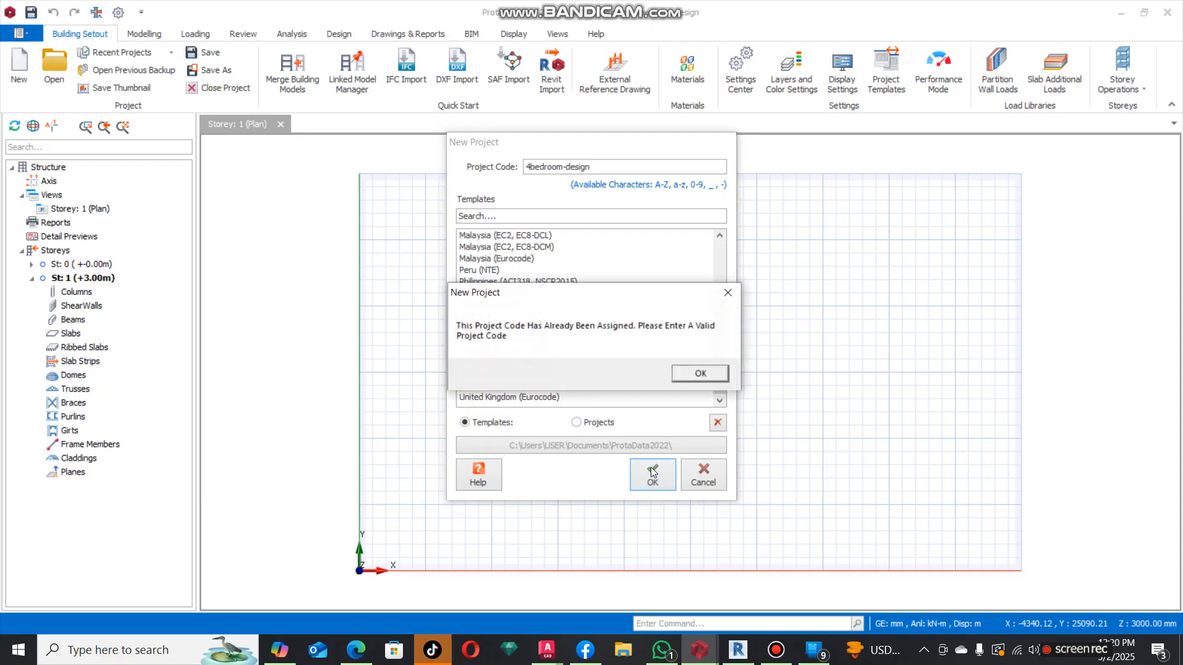
left_click(682, 372)
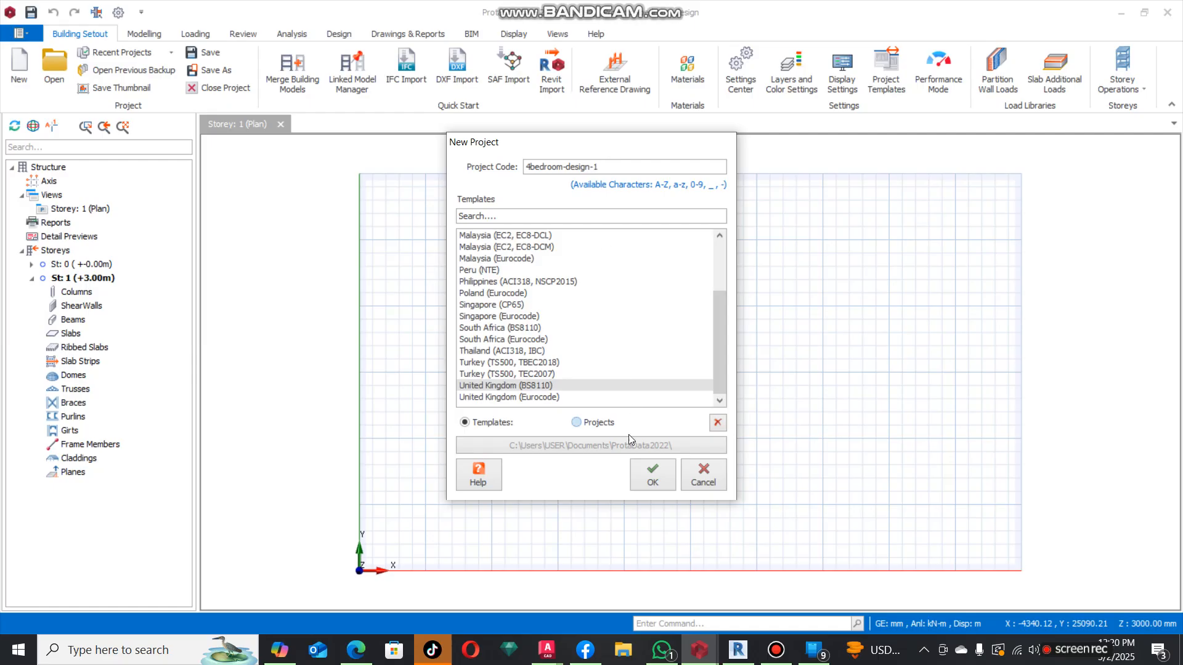
left_click(658, 483)
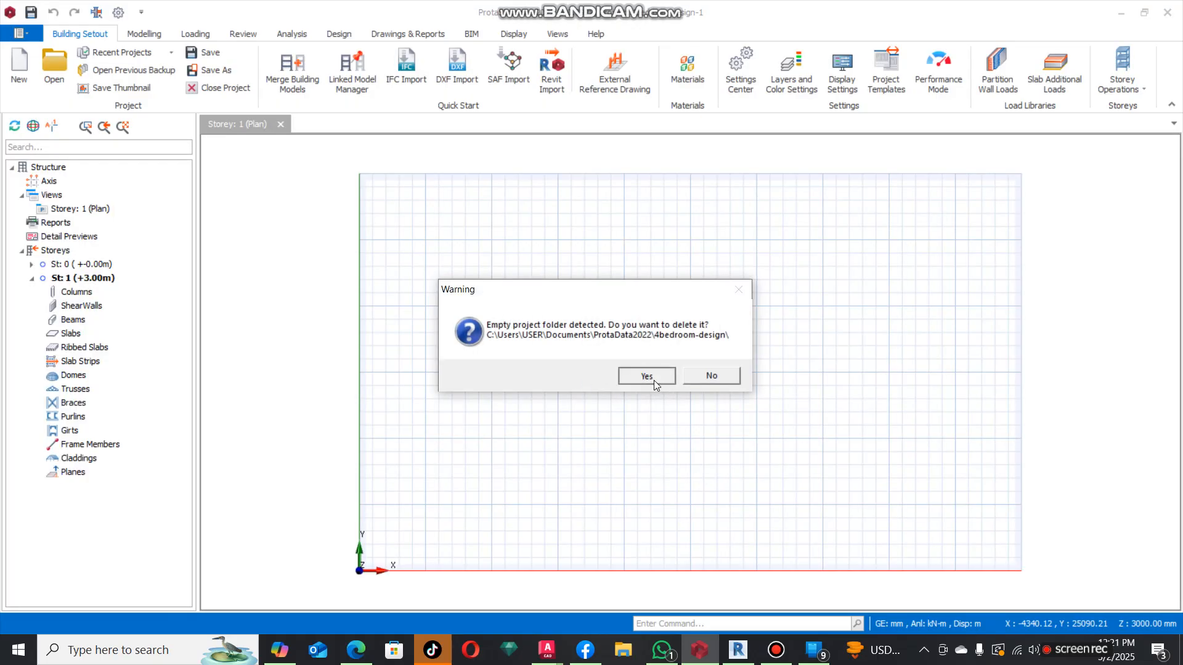
left_click(653, 379)
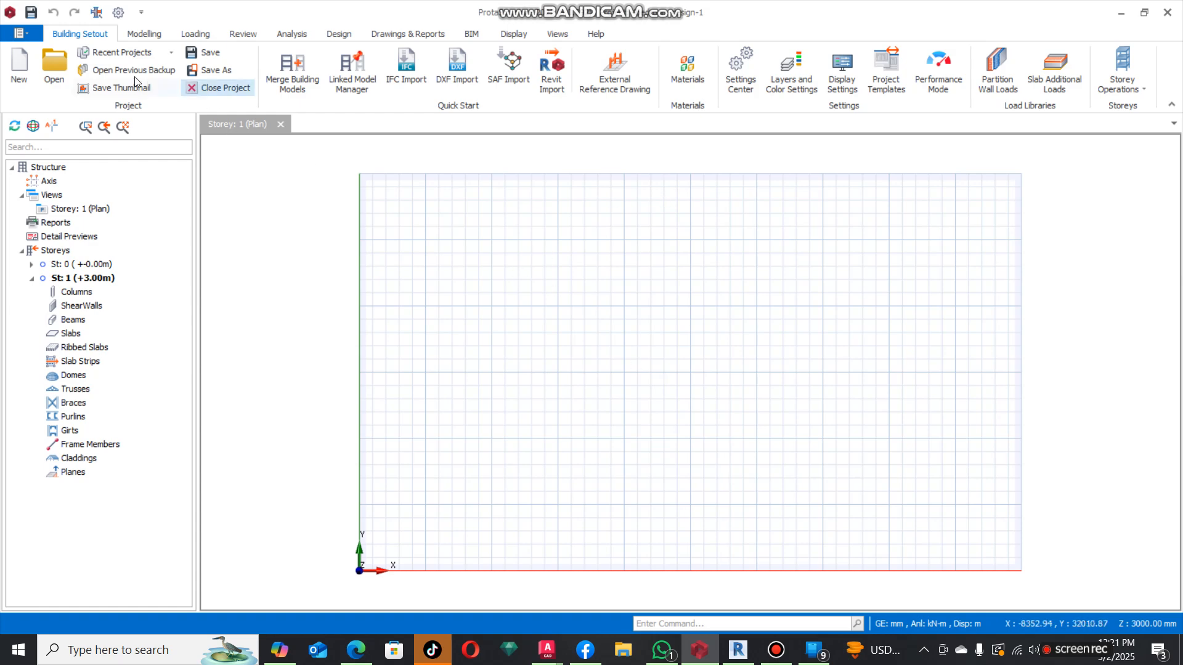
Switch to the FLOOR PLAN drawing in AutoCAD and bring the whole bungalow floor plan into view.
left_click(142, 36)
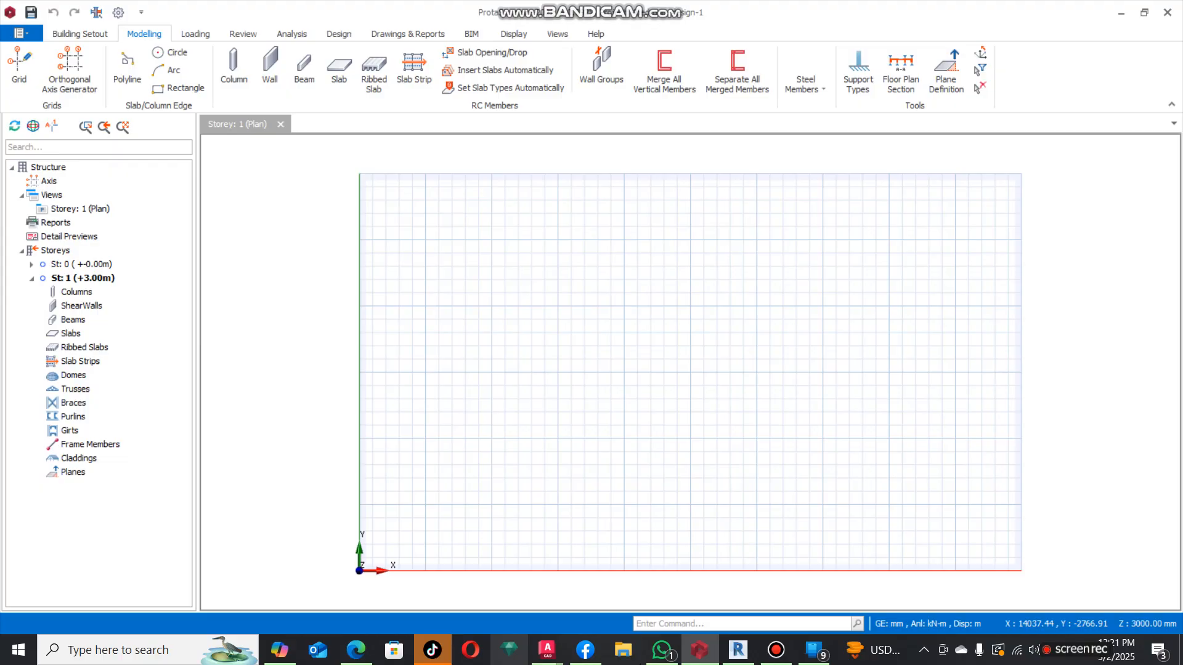
mouse_move(559, 648)
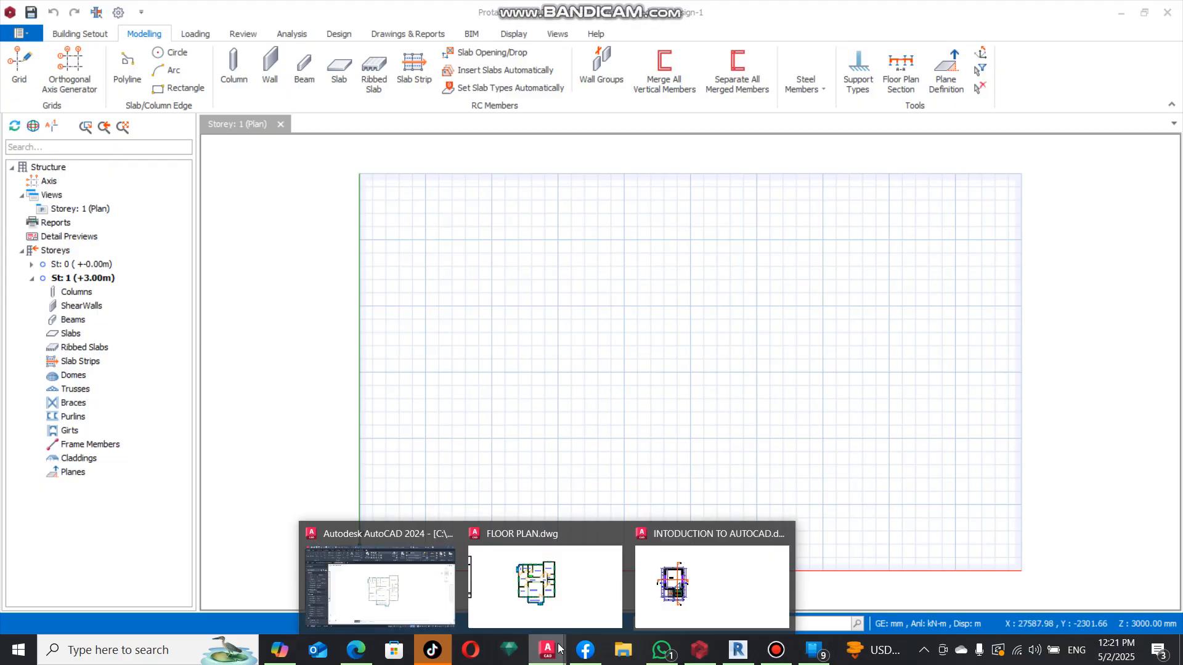
left_click(542, 579)
scroll(615, 406, "up", 2)
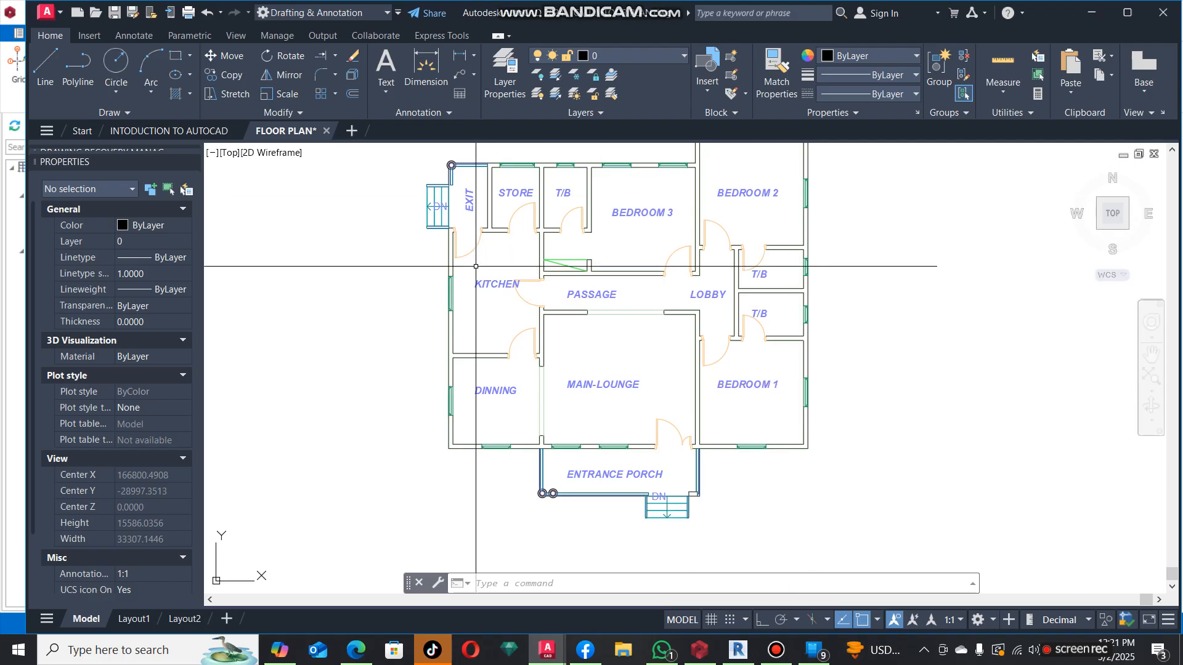
scroll(542, 422, "down", 4)
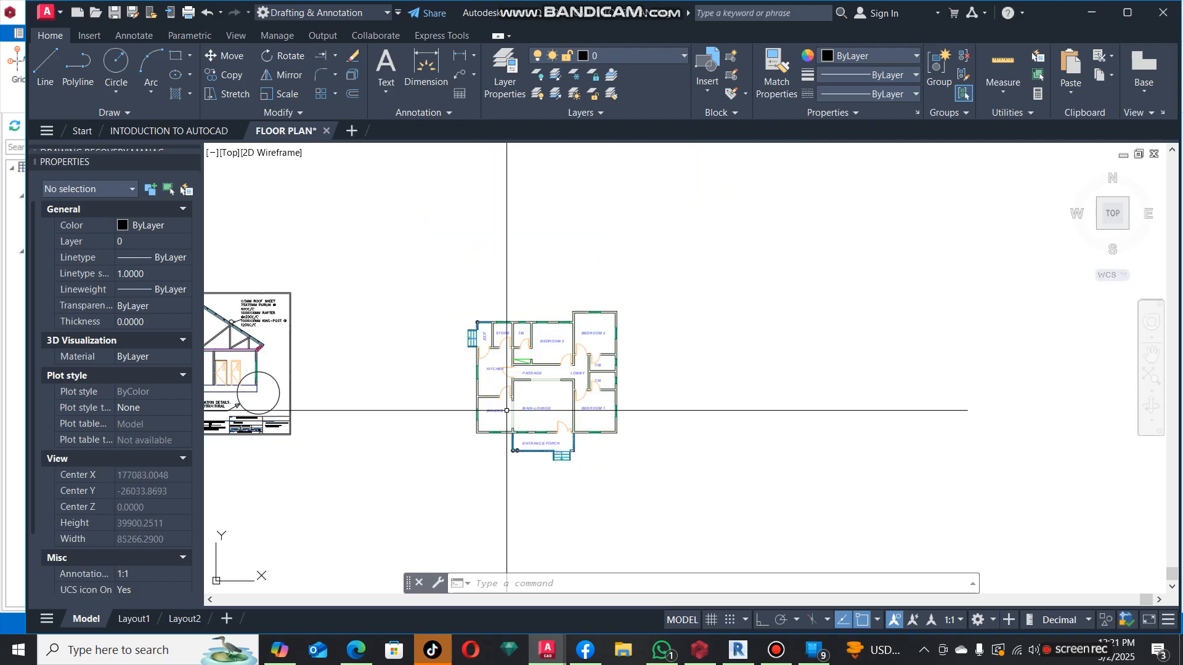
scroll(510, 245, "up", 2)
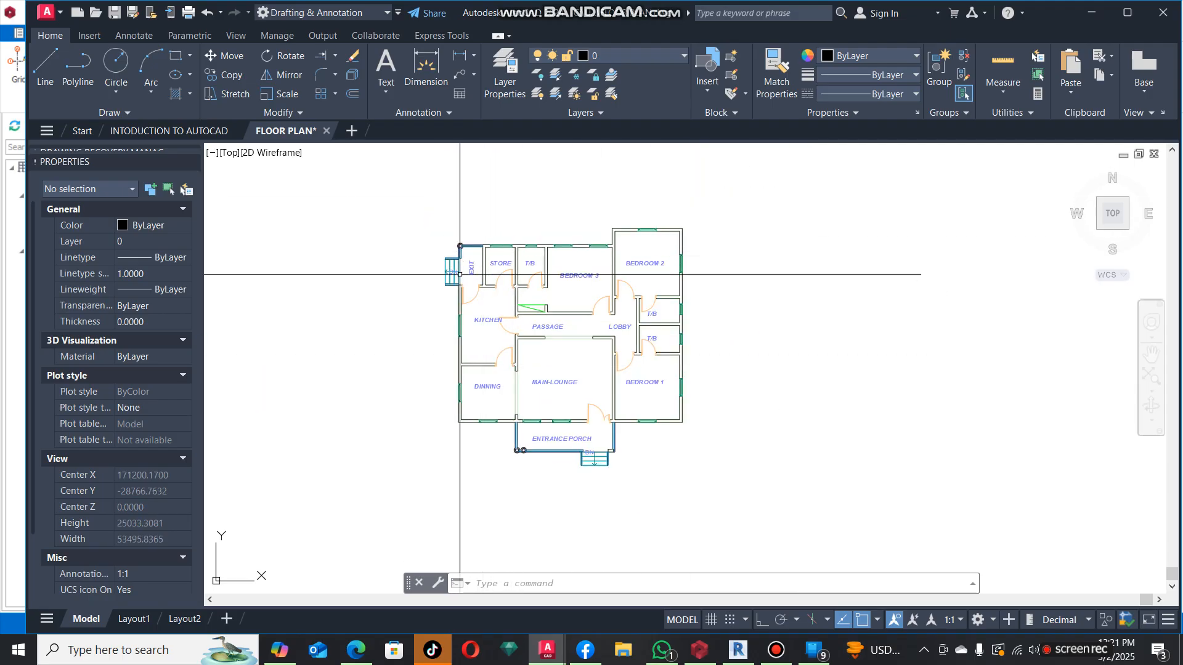
Draw a vertical construction line through the centre of the outer wall beside the Dinning room, using the midpoint between two wall corners.
type("X")
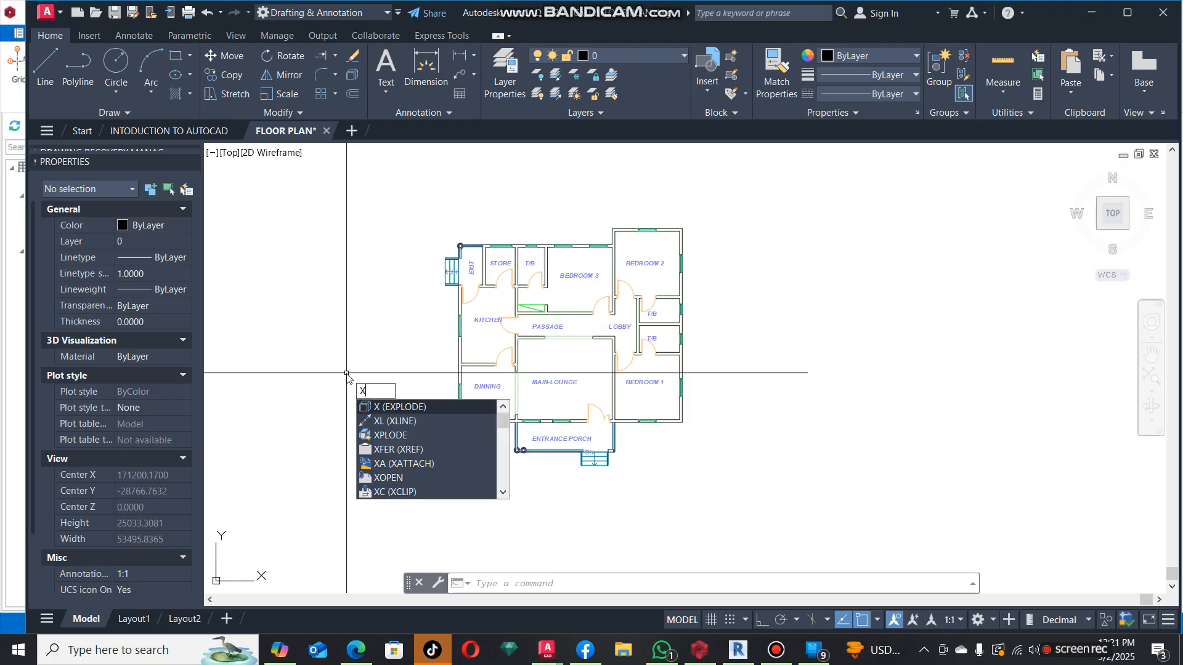
type("l")
key("Return")
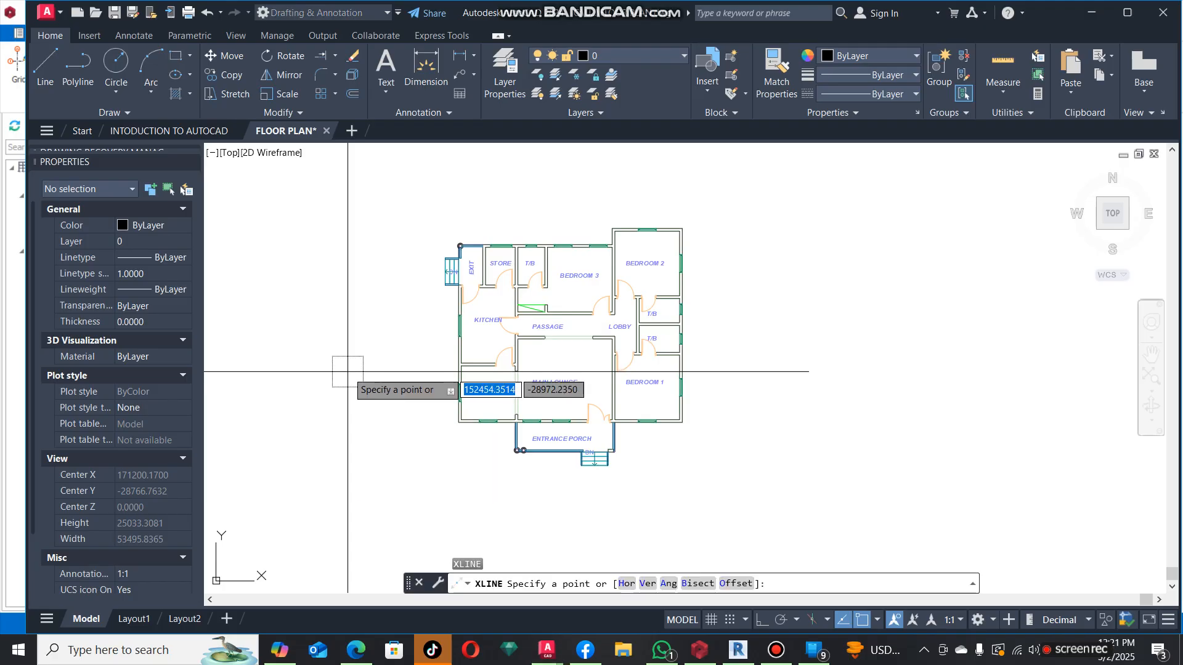
right_click(368, 338)
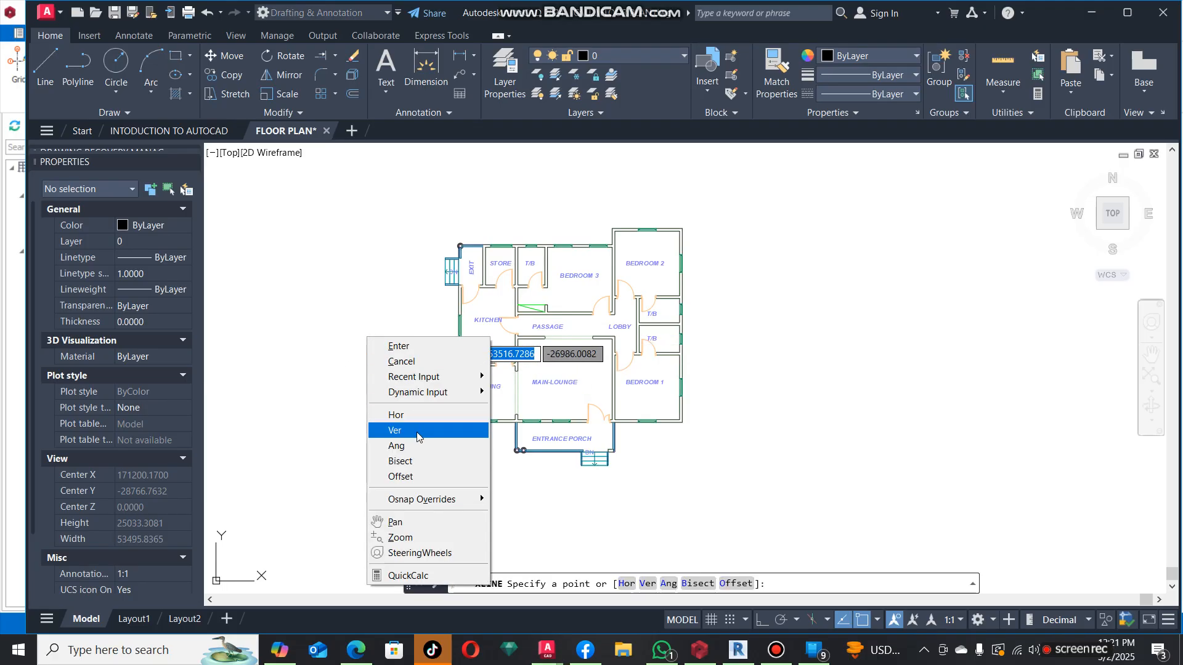
left_click(395, 430)
scroll(456, 419, "up", 4)
right_click(407, 338, "shift")
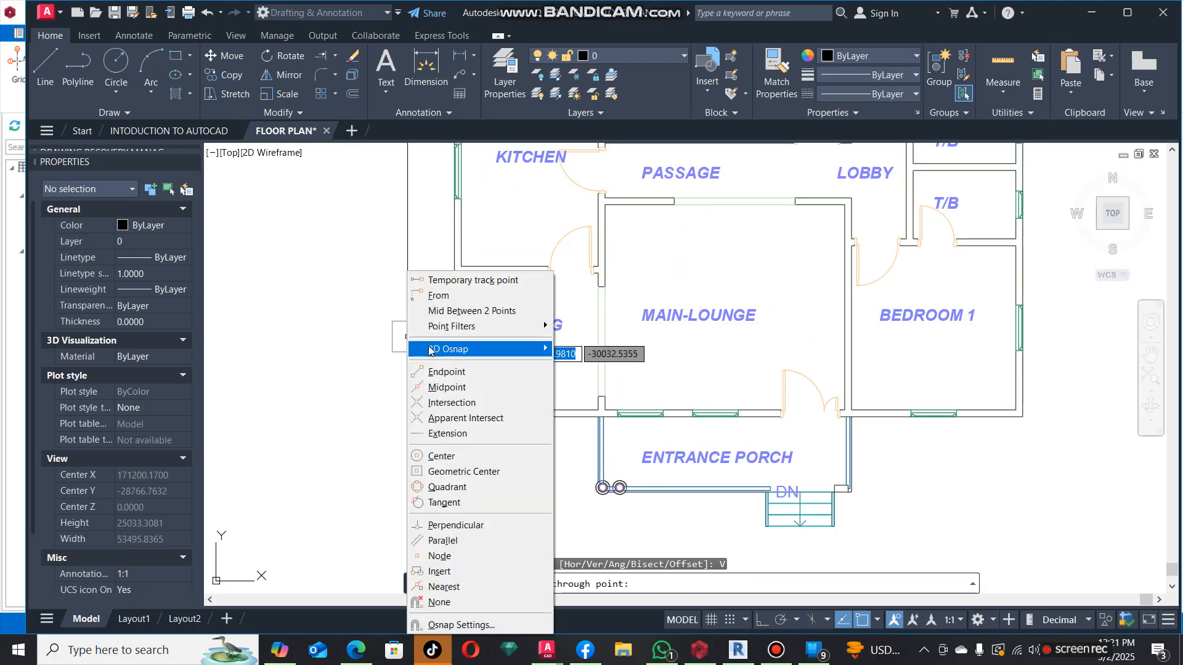
left_click(456, 311)
scroll(459, 395, "up", 4)
left_click(446, 445)
left_click(448, 431)
scroll(459, 389, "down", 4)
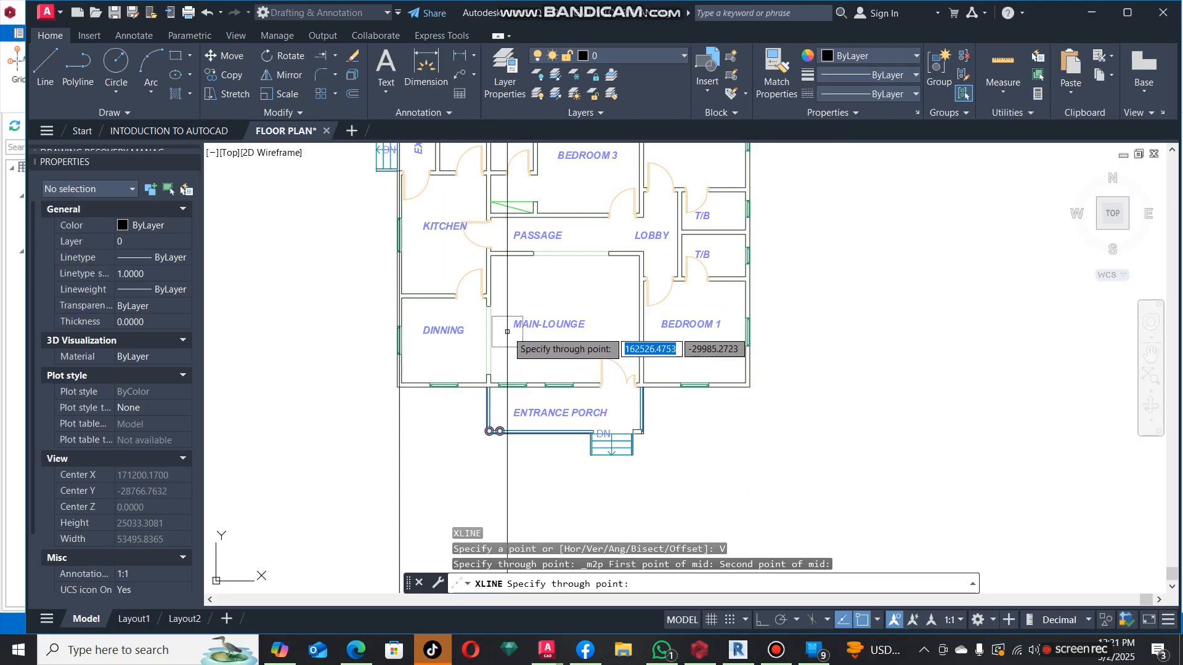
Add a vertical construction line centred on the wall between the Dinning room and the Main-Lounge.
right_click(491, 289, "shift")
left_click(553, 311)
scroll(490, 388, "up", 4)
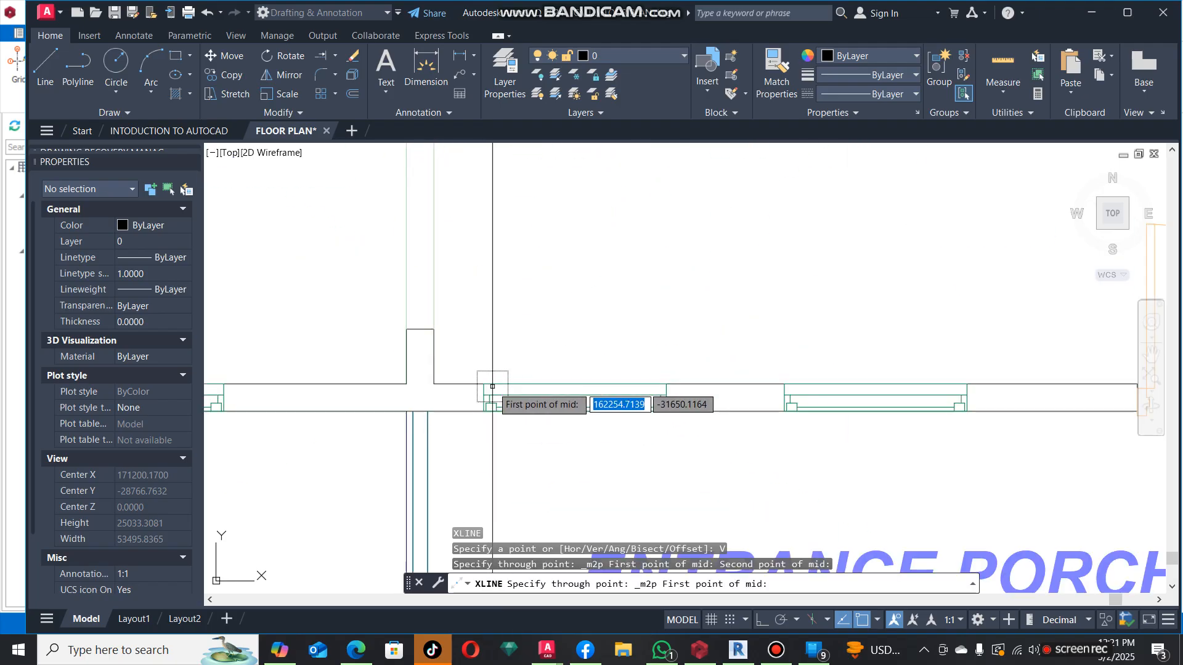
left_click(412, 378)
scroll(468, 392, "down", 4)
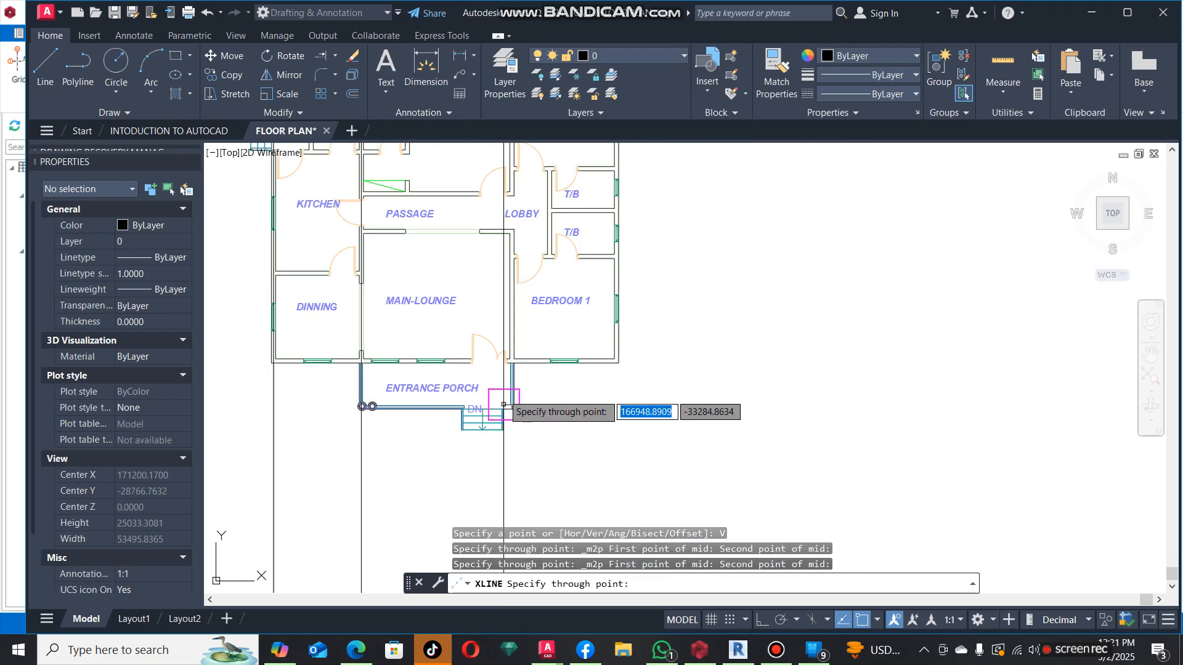
Add a vertical construction line centred on the wall between the Main-Lounge and Bedroom 1.
scroll(496, 356, "up", 4)
right_click(702, 254, "shift")
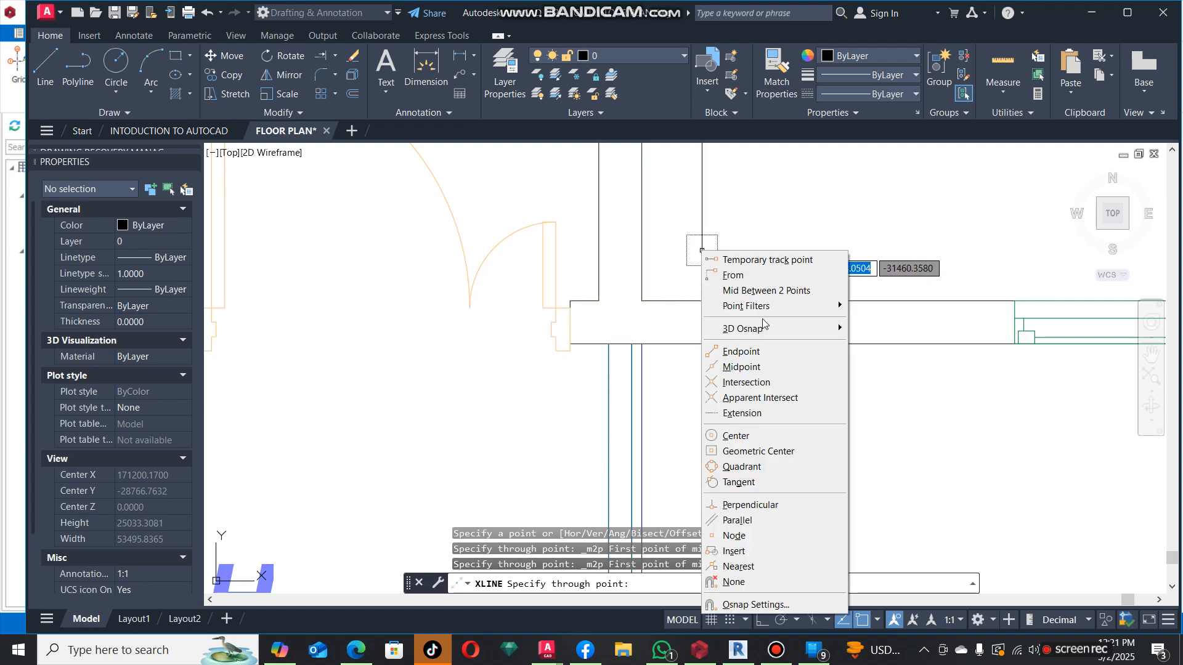
left_click(782, 291)
left_click(642, 301)
left_click(598, 300)
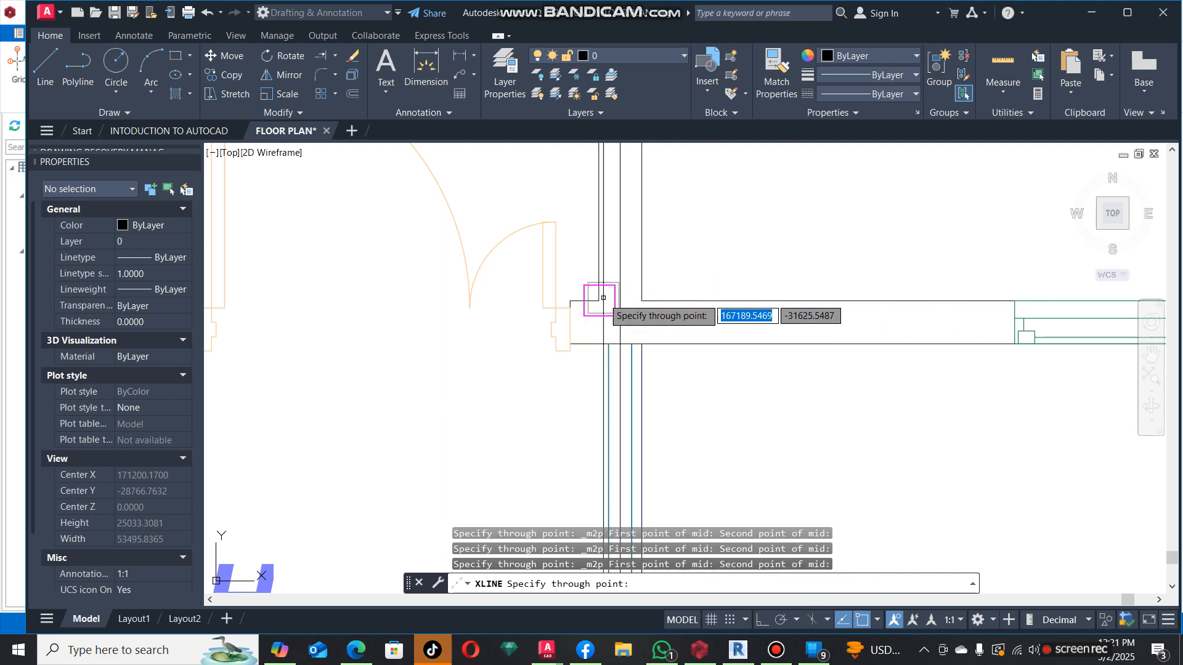
Add a vertical construction line centred on the outer side wall of Bedroom 1.
scroll(597, 299, "down", 4)
scroll(566, 350, "up", 4)
right_click(618, 361, "shift")
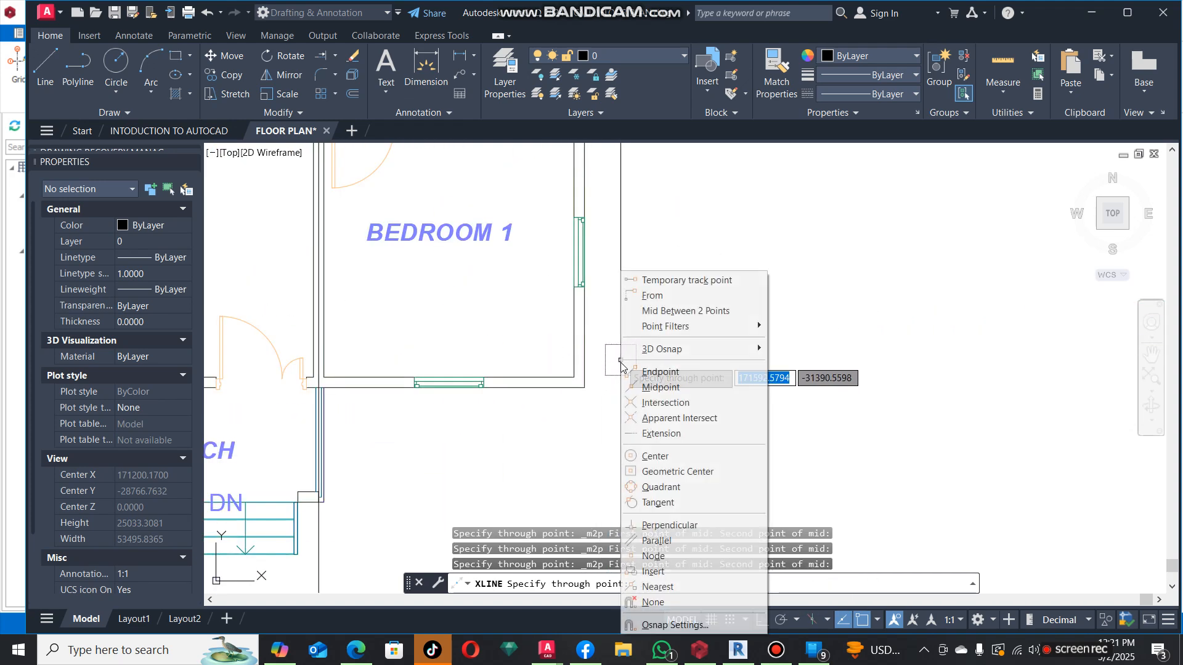
left_click(681, 314)
left_click(584, 387)
left_click(574, 378)
scroll(603, 421, "down", 4)
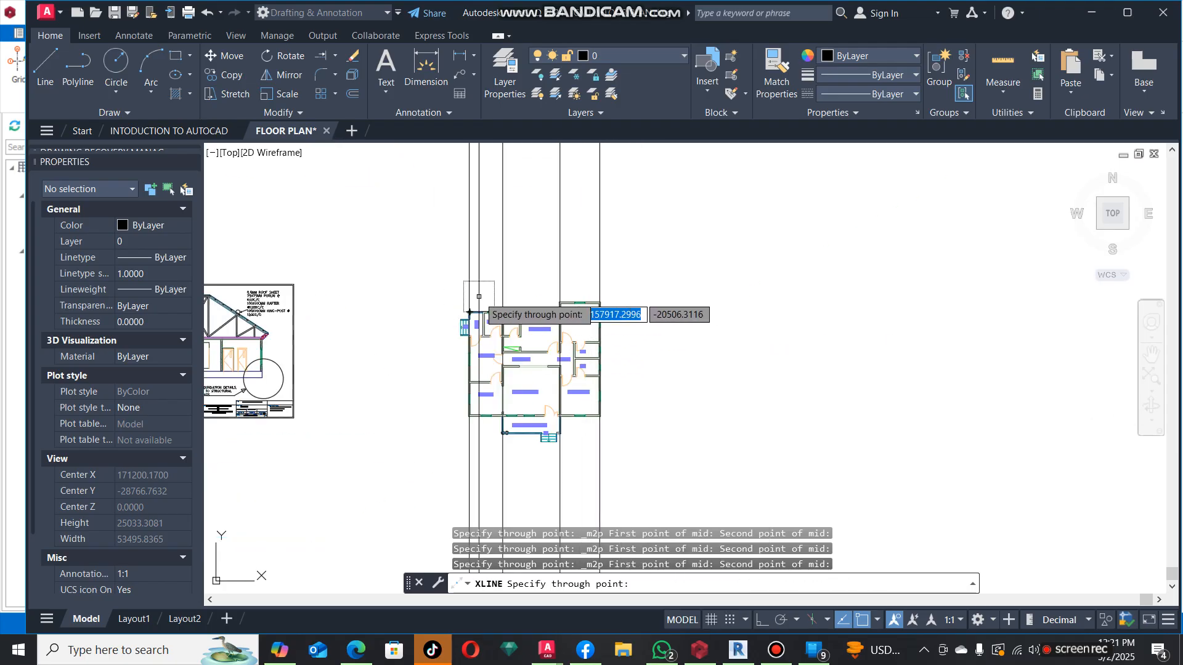
Add a vertical construction line centred on the wall between the T/B and Bedroom 3, and finish the vertical lines.
scroll(530, 320, "up", 4)
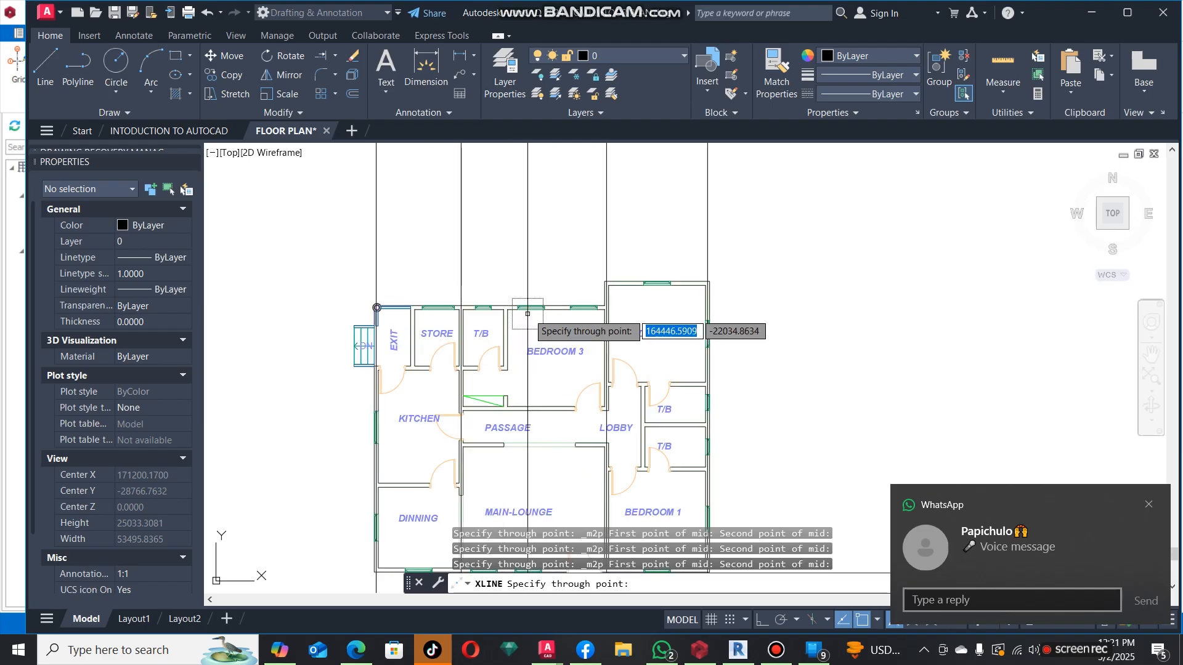
right_click(515, 220, "shift")
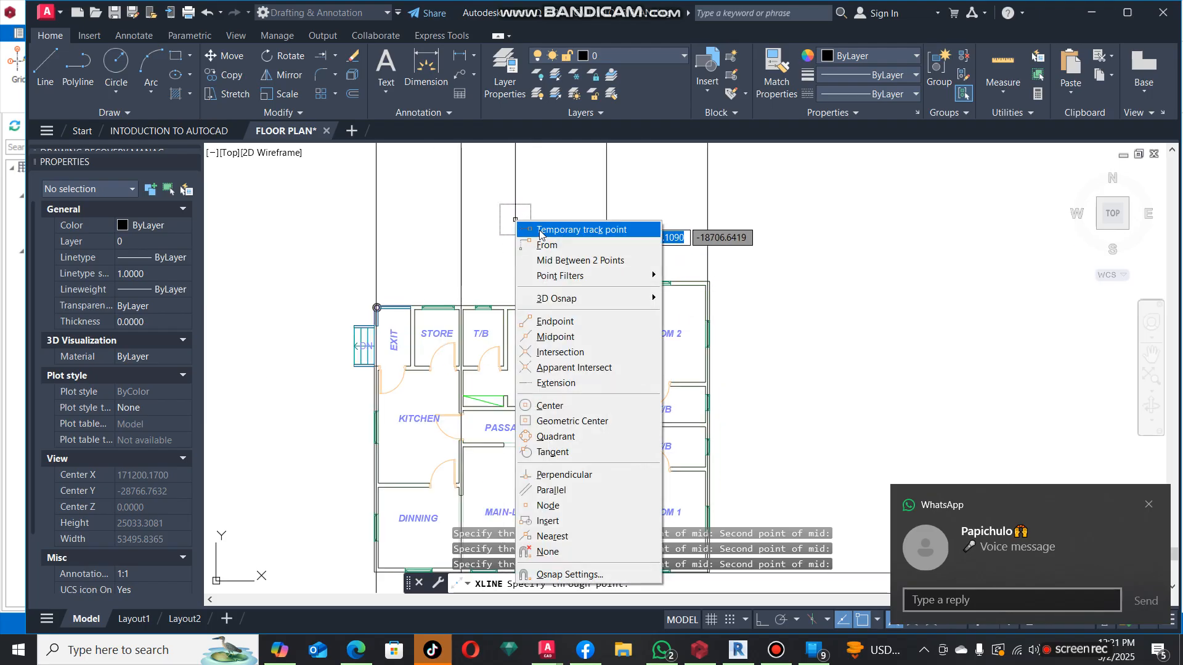
left_click(603, 261)
scroll(509, 382, "up", 3)
left_click(507, 347)
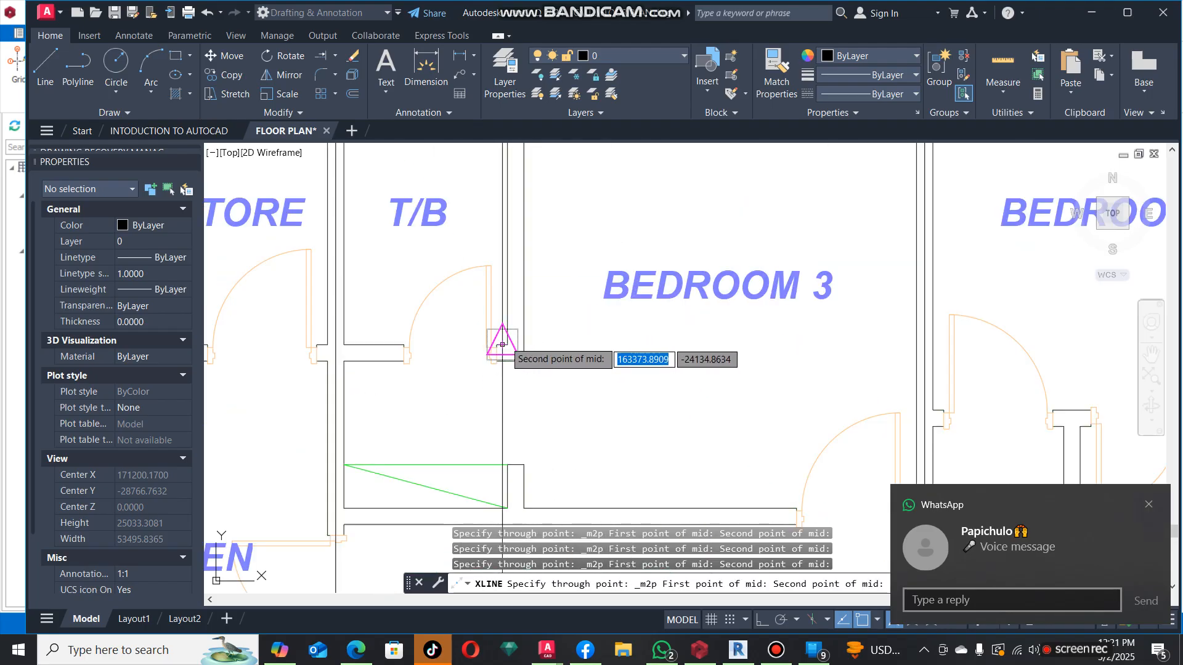
scroll(502, 343, "up", 3)
left_click(499, 333)
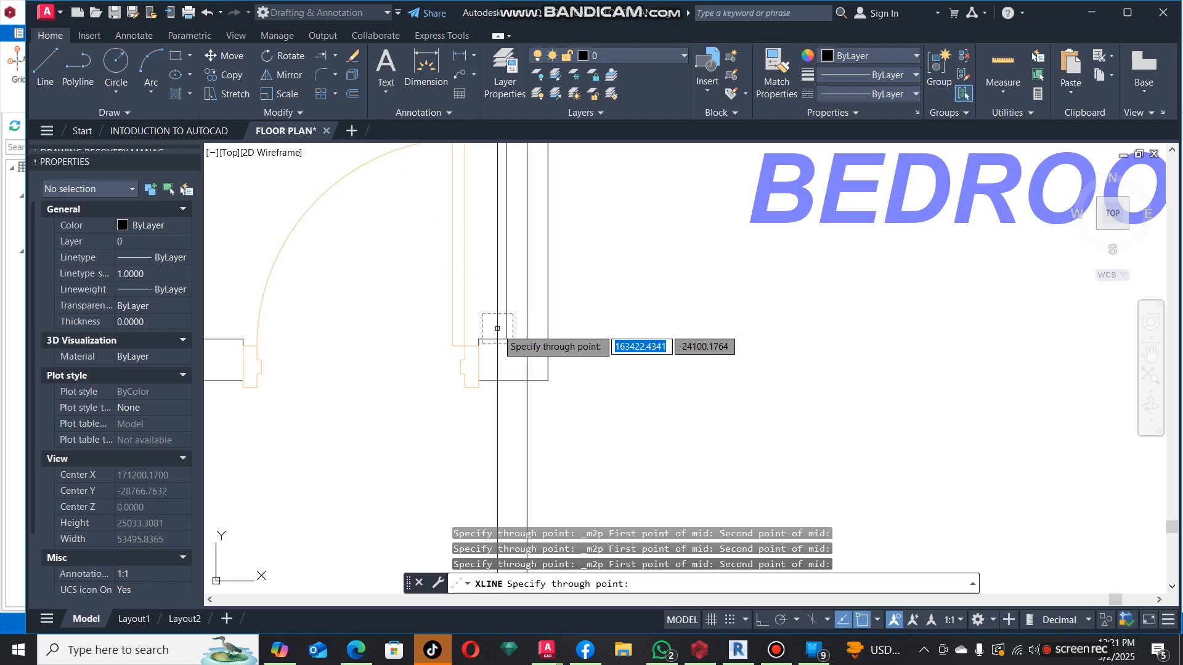
scroll(497, 328, "down", 5)
left_click(875, 264)
key("Return")
Draw a horizontal construction line centred on the upper outer wall of Bedroom 2, using the midpoint between two wall corners.
key("Return")
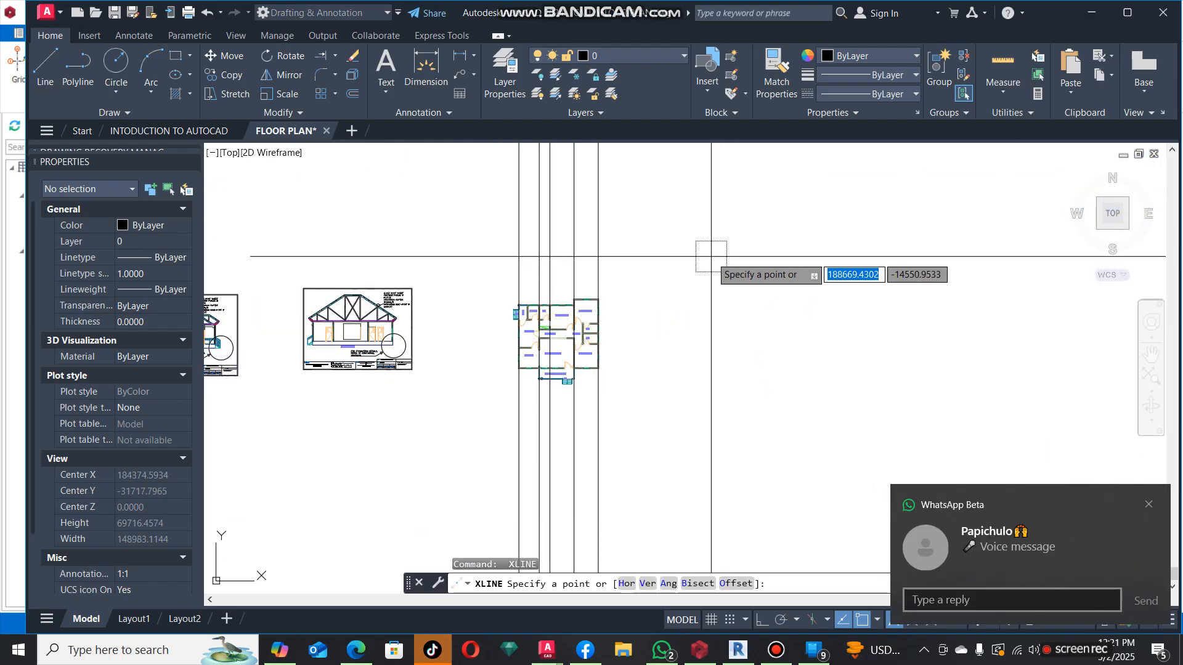
right_click(690, 225)
left_click(718, 301)
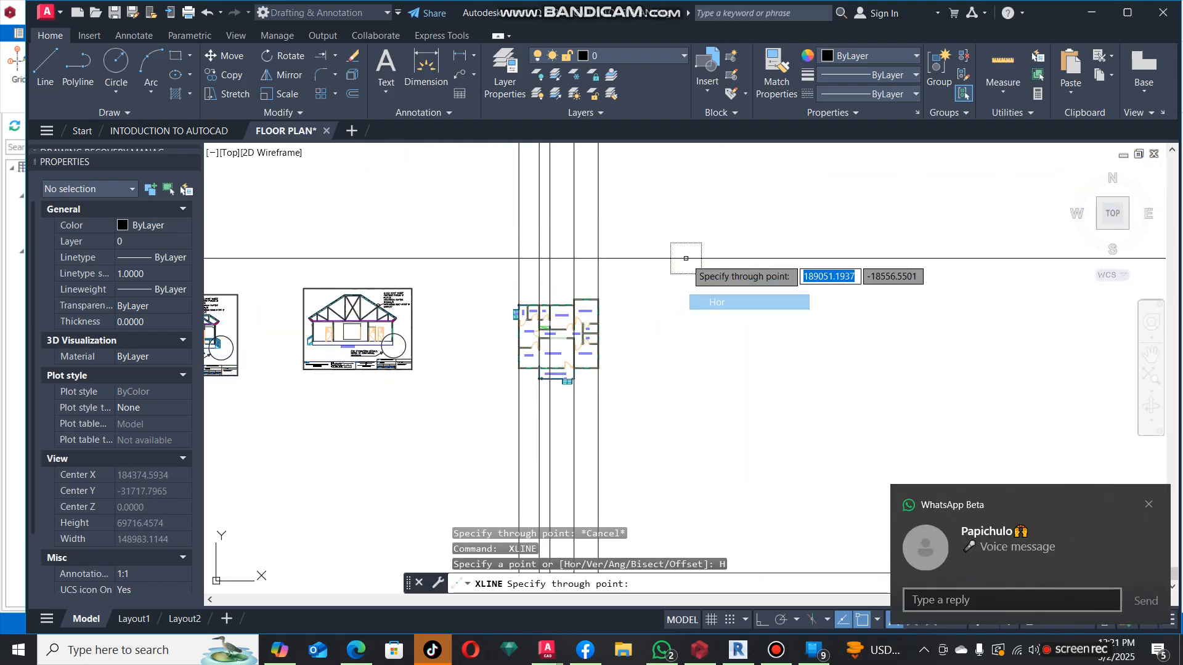
right_click(663, 226, "shift")
left_click(724, 265)
scroll(633, 270, "up", 8)
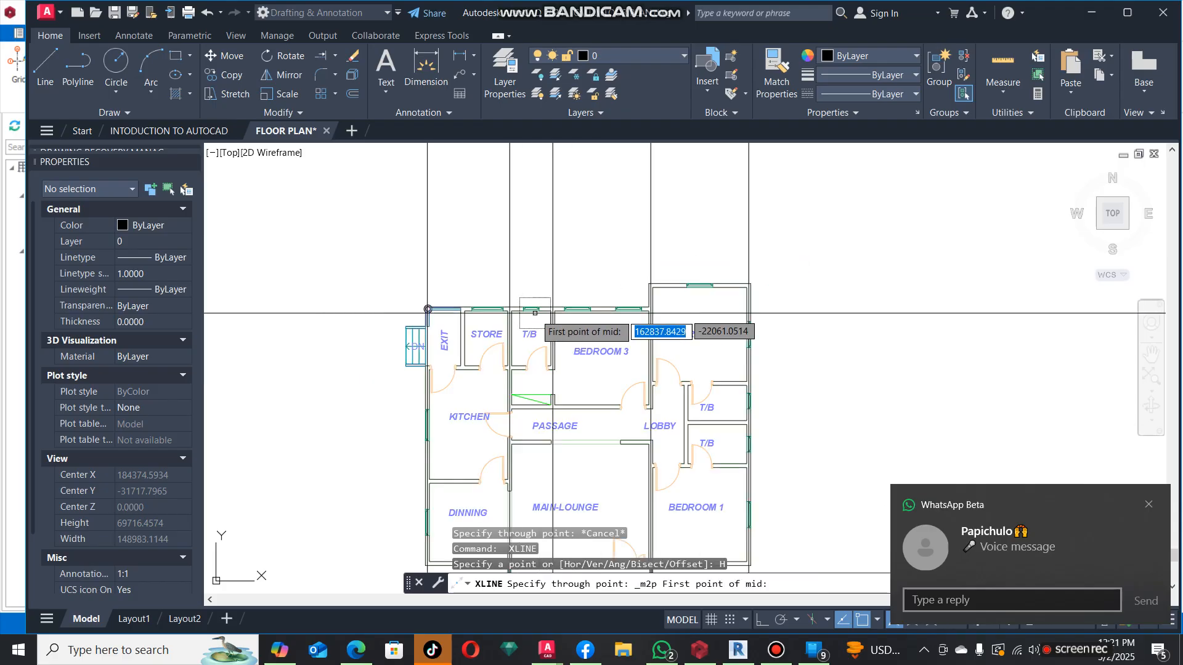
left_click(633, 270)
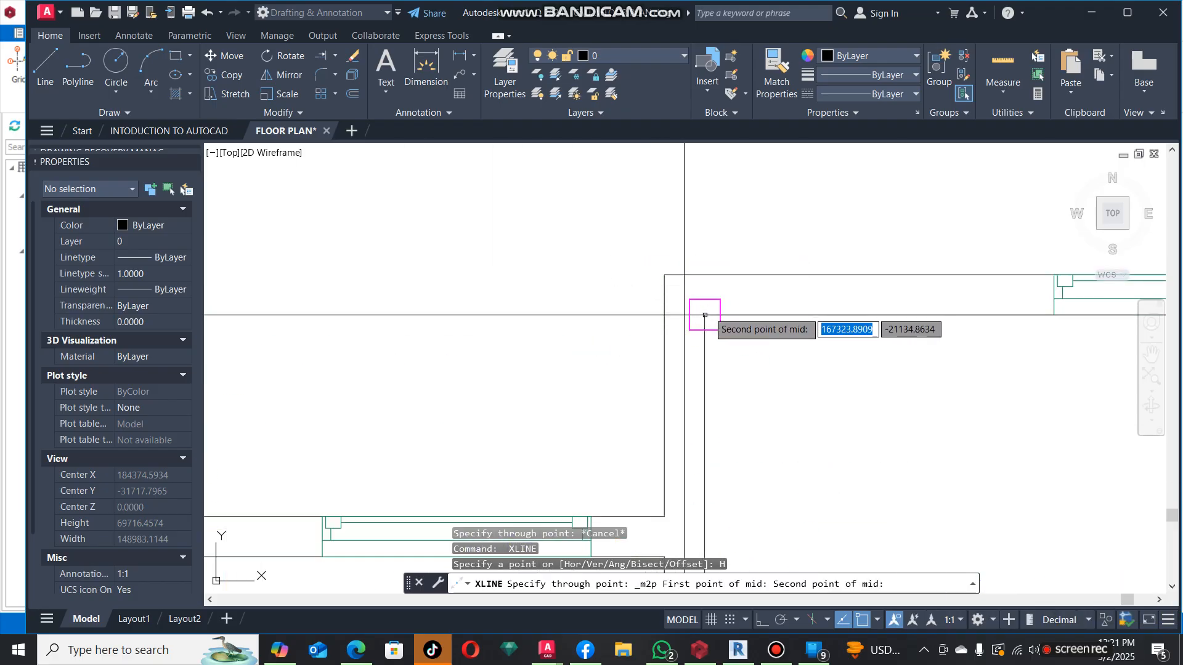
left_click(704, 315)
scroll(662, 300, "down", 8)
Add a horizontal construction line centred on the upper outer wall of the Store.
scroll(663, 300, "up", 8)
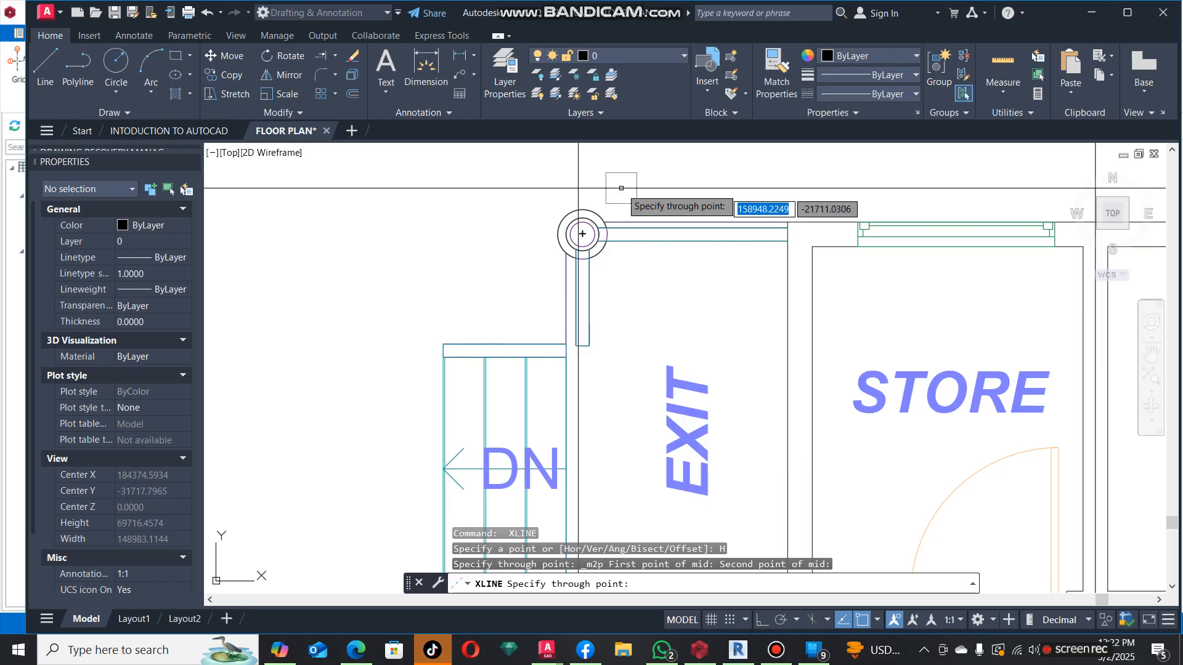
right_click(624, 180, "shift")
left_click(705, 220)
scroll(677, 203, "up", 8)
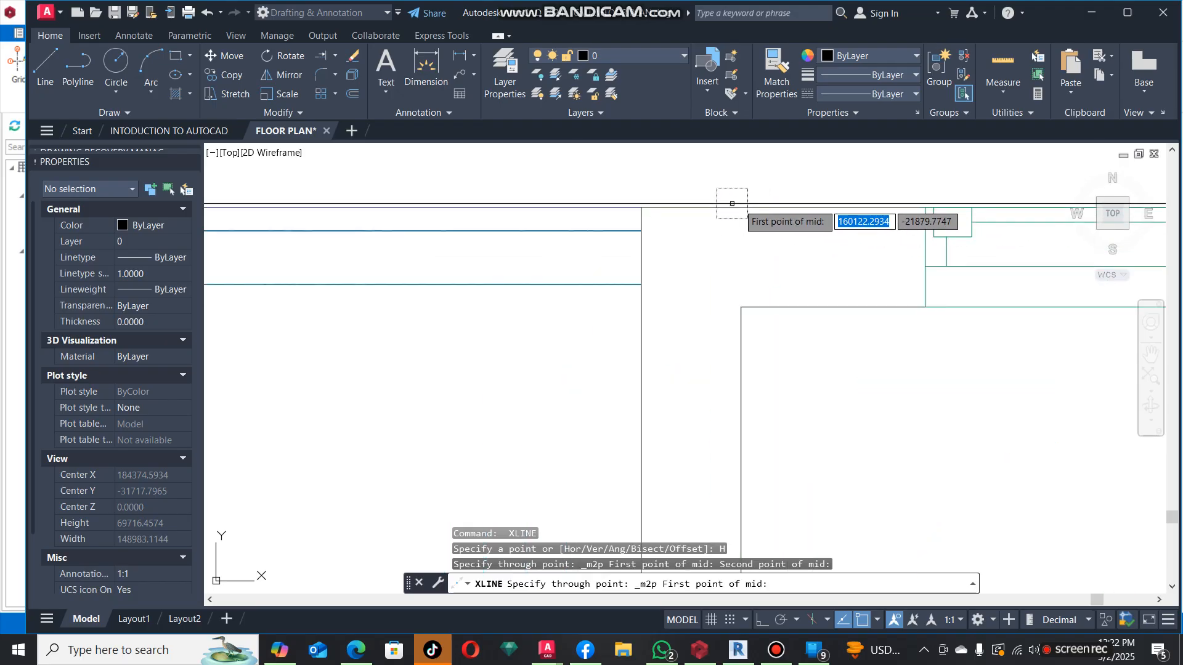
left_click(640, 208)
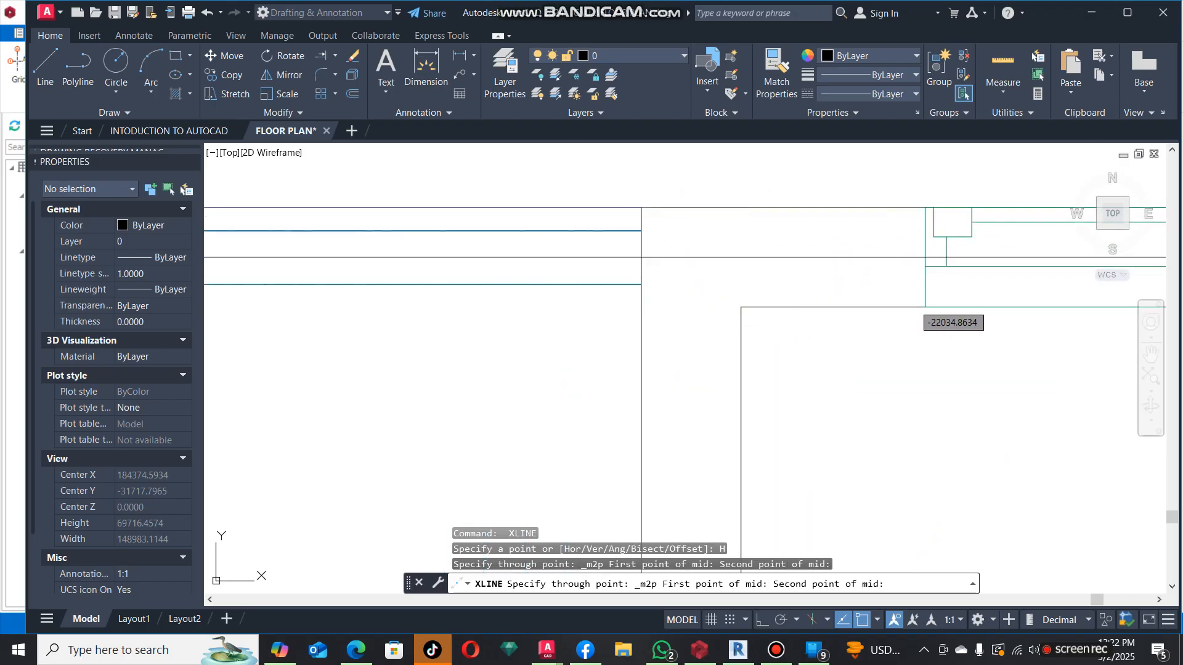
left_click(741, 307)
scroll(709, 290, "down", 8)
Add a horizontal construction line centred on the lower wall of the T/B beside Bedroom 3.
scroll(634, 262, "up", 4)
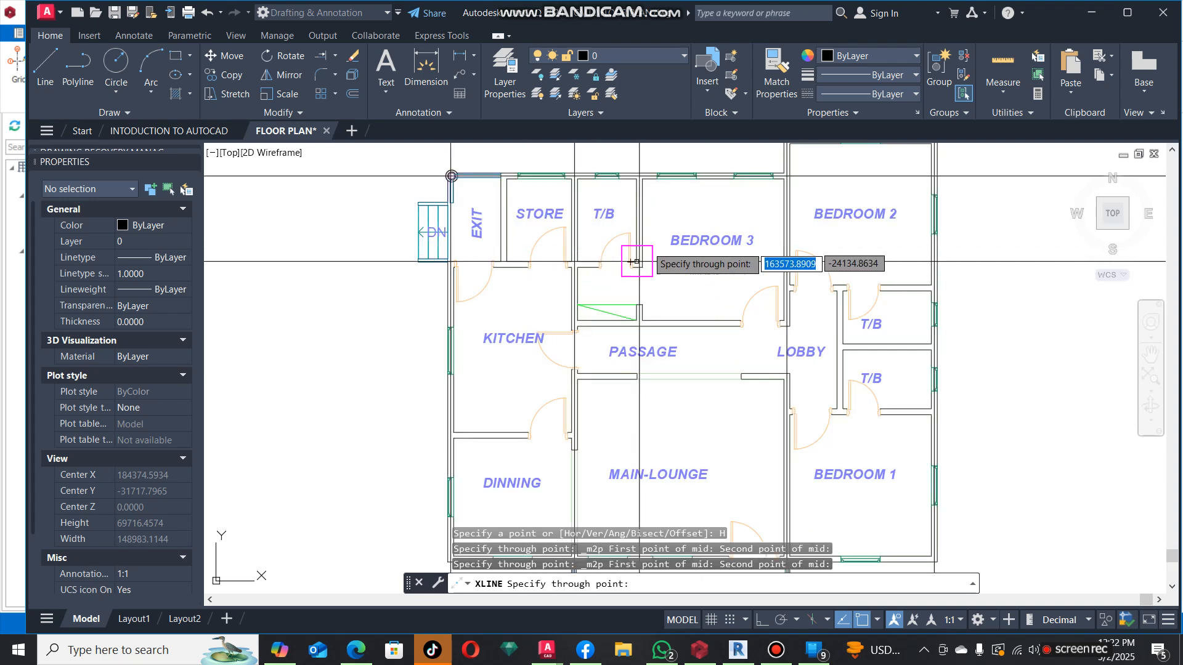
scroll(640, 257, "up", 5)
right_click(648, 273, "shift")
left_click(719, 311)
left_click(598, 365)
left_click(561, 327)
scroll(523, 232, "down", 6)
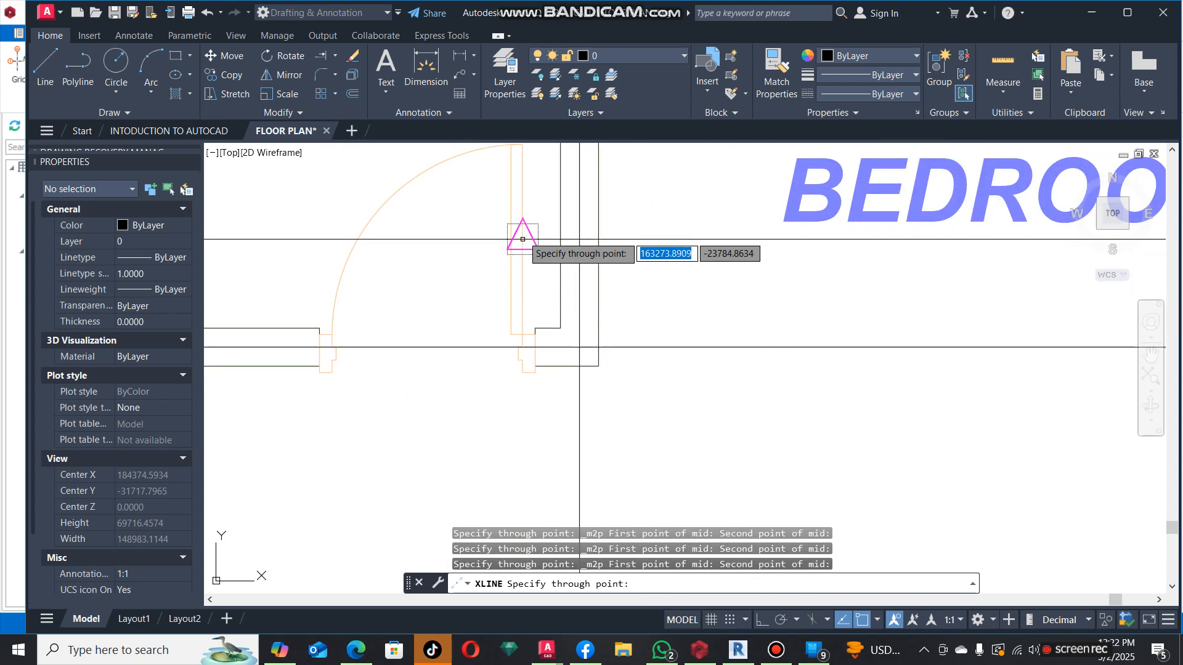
scroll(589, 291, "up", 5)
scroll(481, 279, "down", 1)
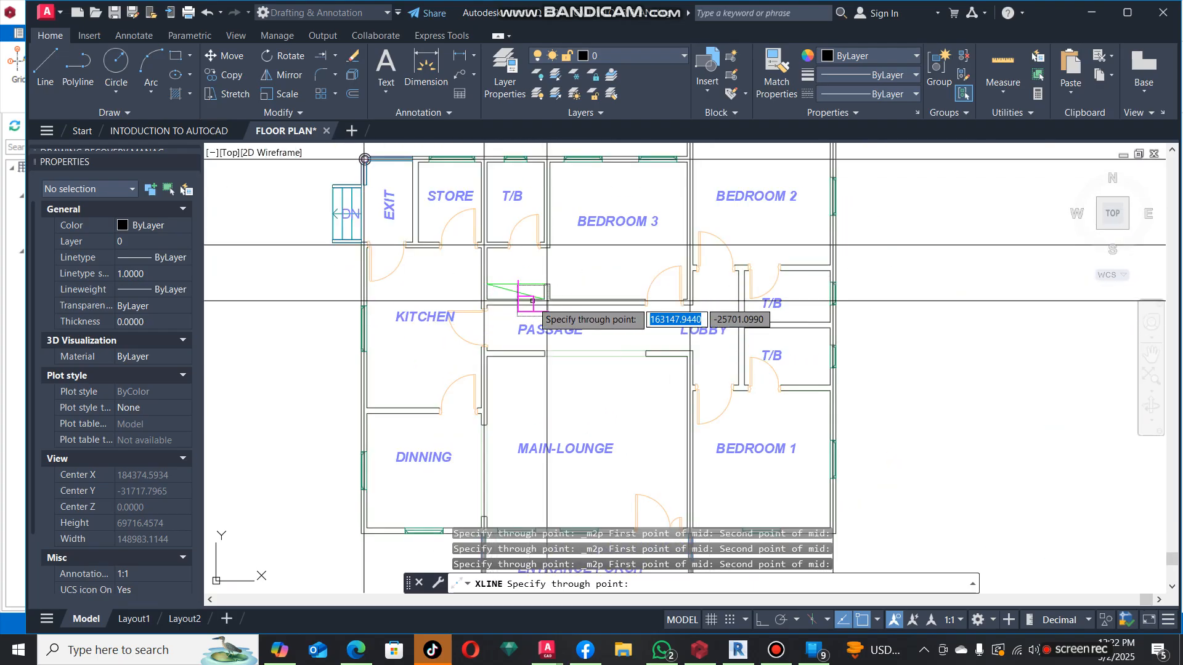
Add a horizontal construction line centred on the wall between the Passage and the Main-Lounge.
scroll(534, 302, "up", 4)
right_click(652, 243, "shift")
left_click(728, 283)
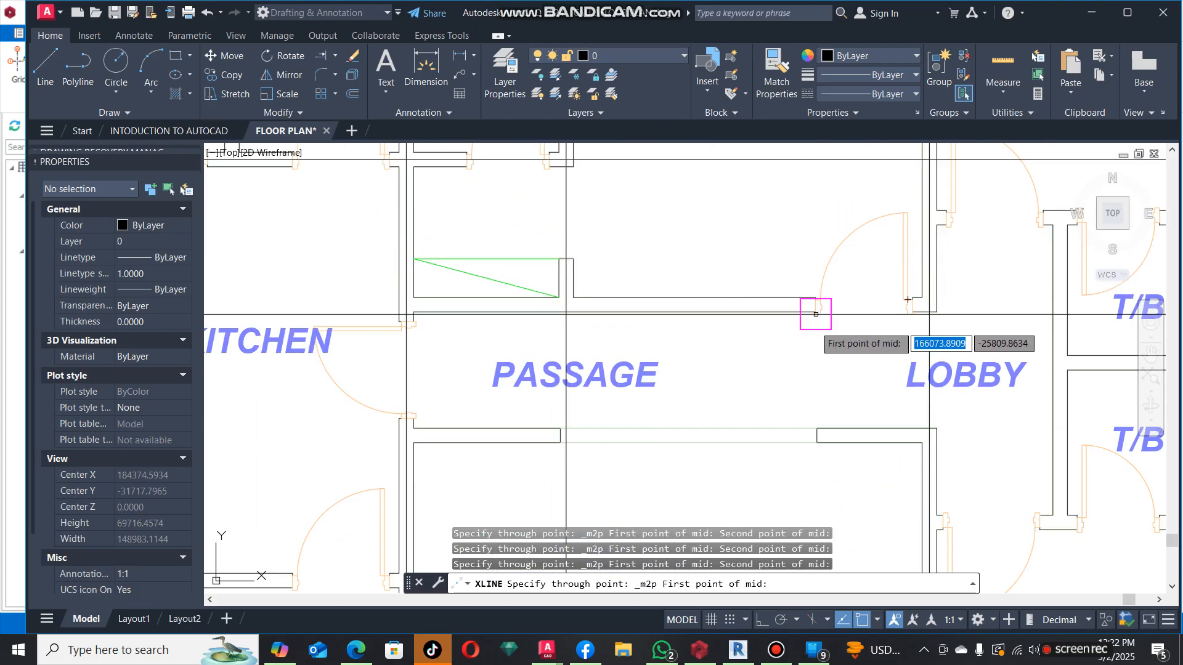
scroll(477, 243, "down", 6)
scroll(450, 262, "up", 10)
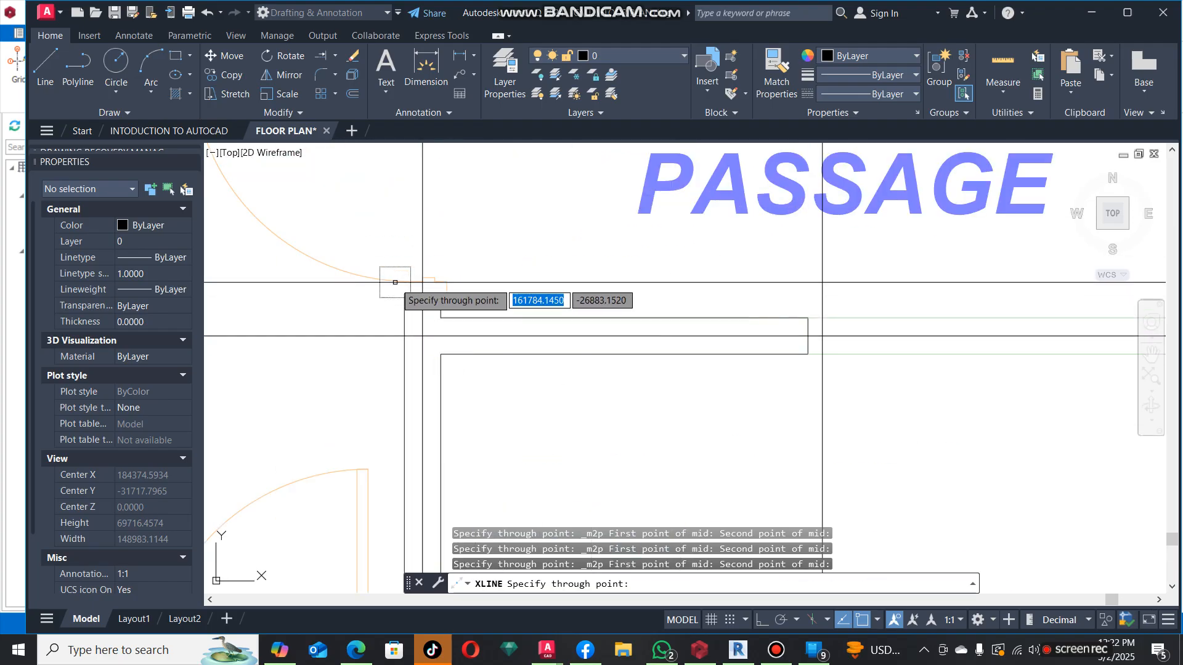
scroll(395, 282, "down", 10)
scroll(347, 311, "up", 4)
scroll(347, 308, "down", 4)
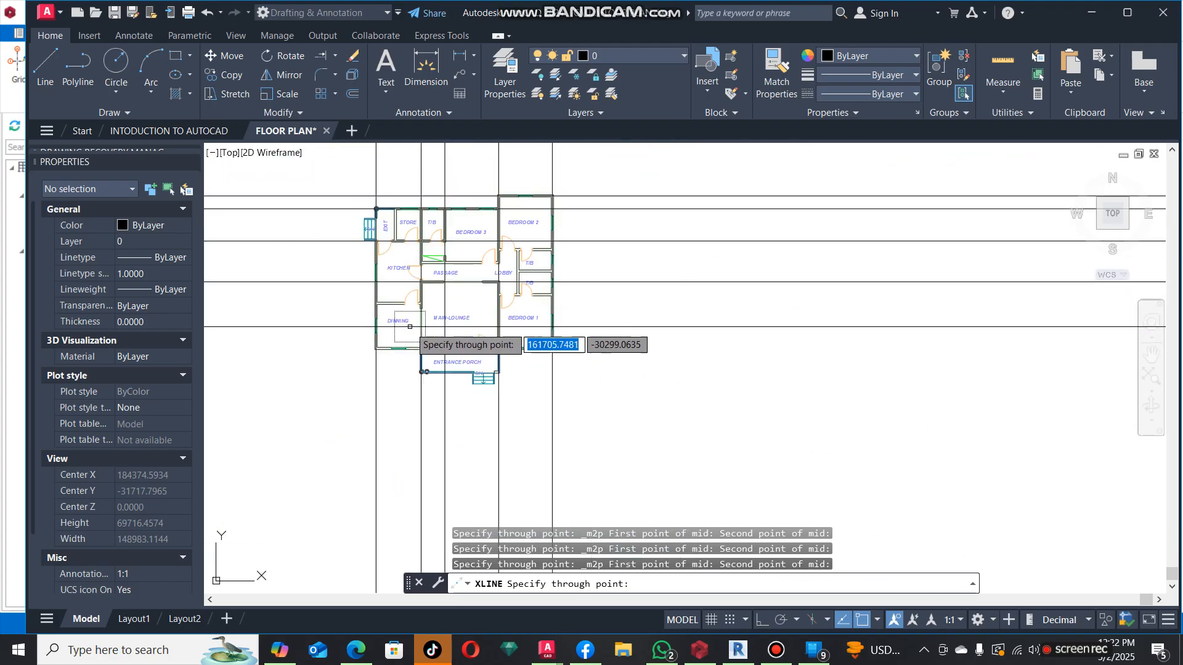
Add a horizontal construction line centred on the wall between the Kitchen and the Dinning, using the midpoint between two wall corners.
scroll(347, 302, "up", 6)
right_click(377, 272, "shift")
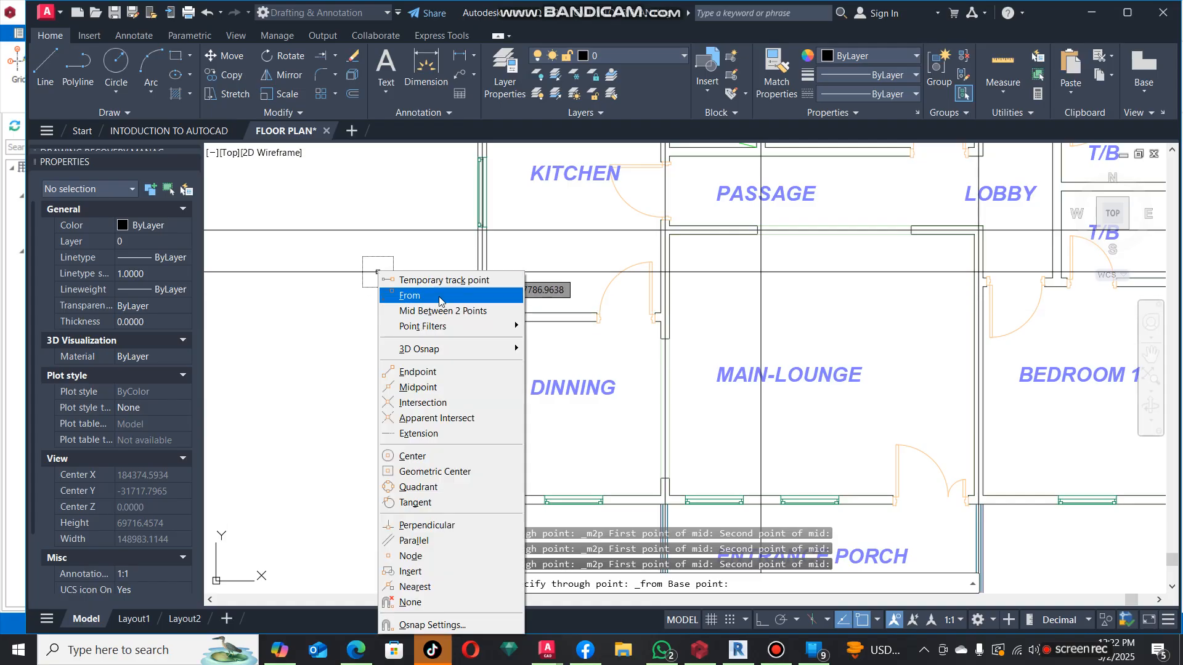
left_click(471, 311)
scroll(493, 312, "up", 4)
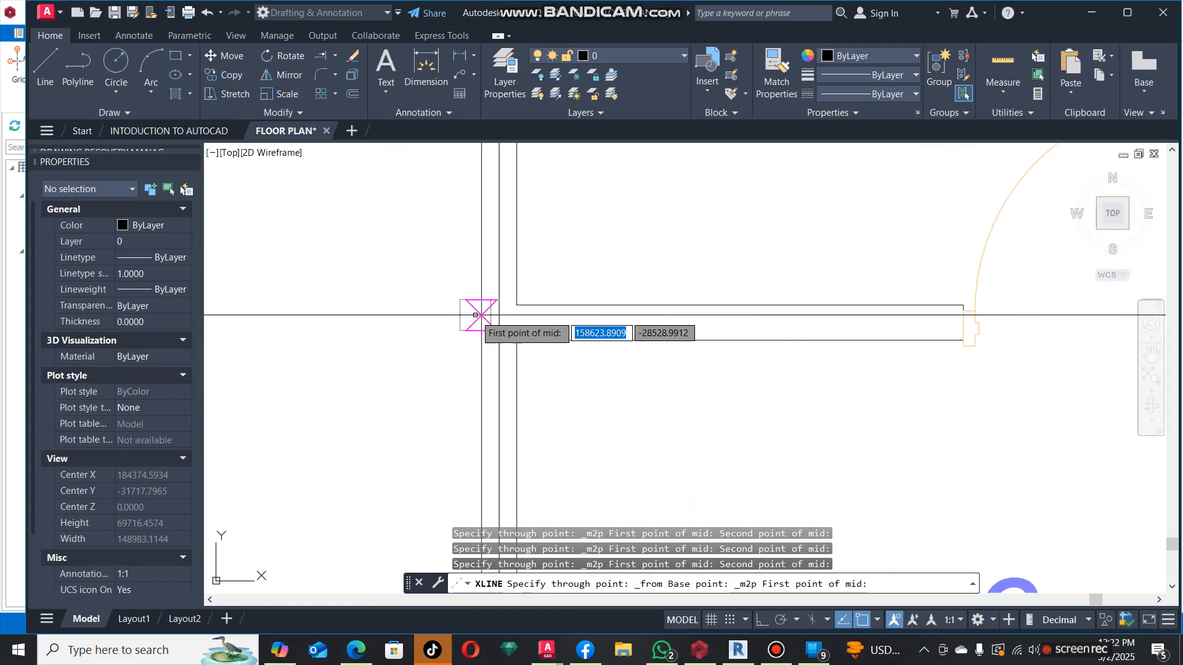
left_click(516, 338)
left_click(515, 343)
scroll(515, 344, "down", 5)
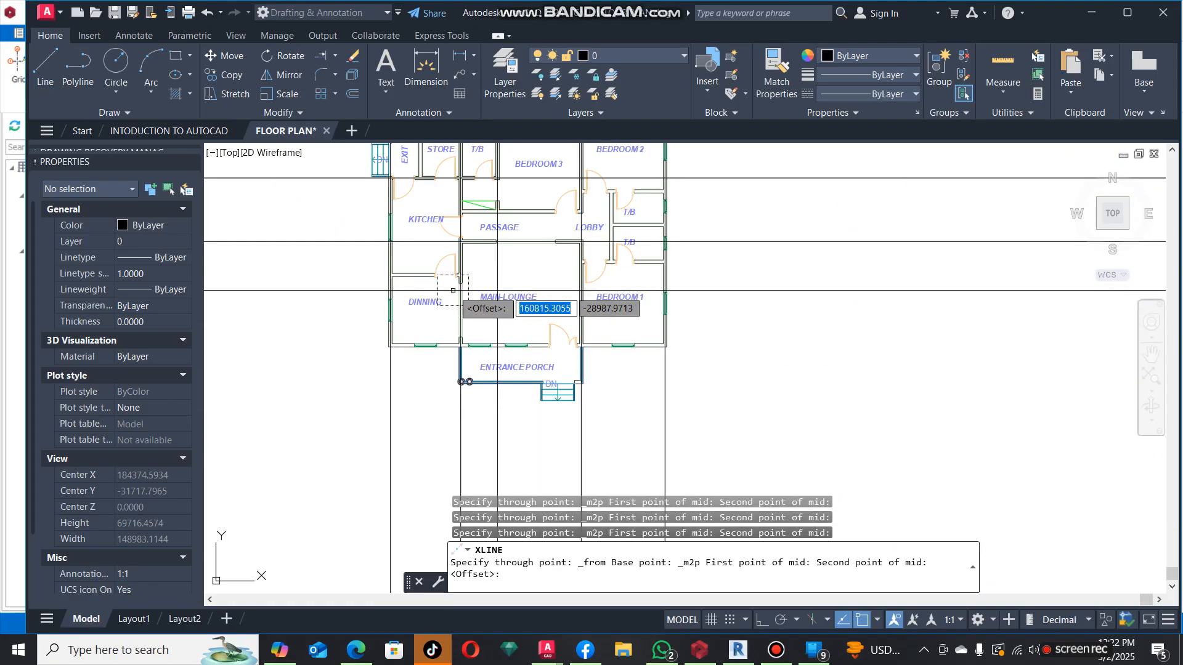
scroll(483, 297, "up", 3)
scroll(396, 273, "down", 3)
right_click(424, 293, "shift")
left_click(478, 307)
scroll(412, 310, "up", 4)
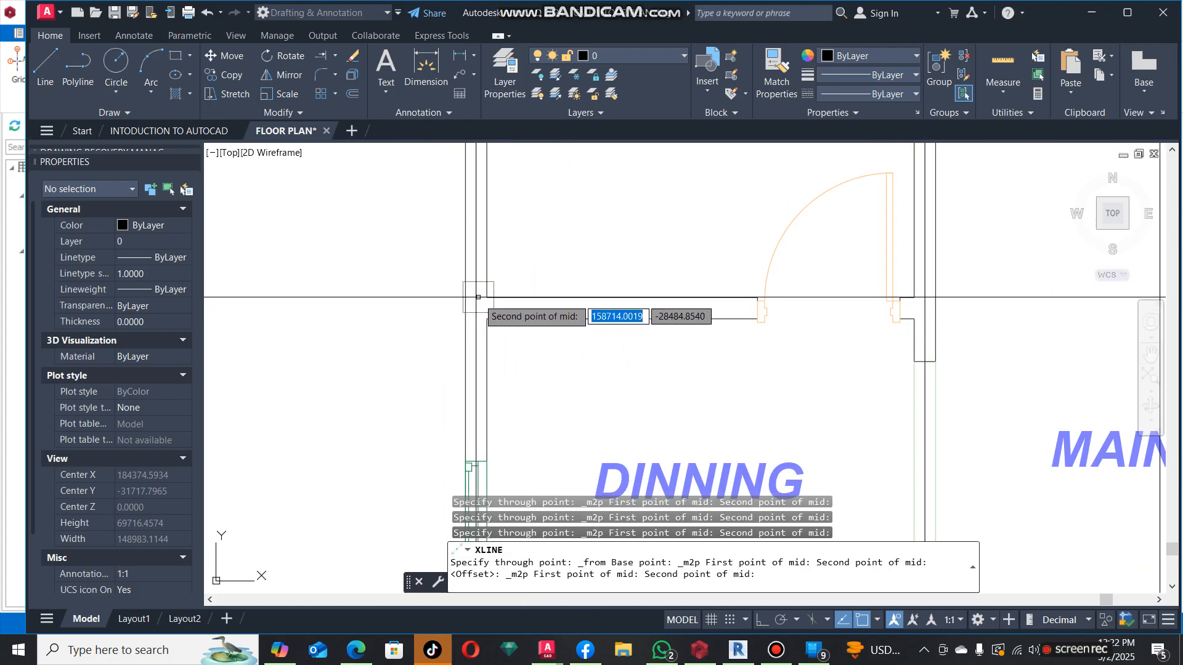
left_click(487, 318)
scroll(474, 247, "down", 6)
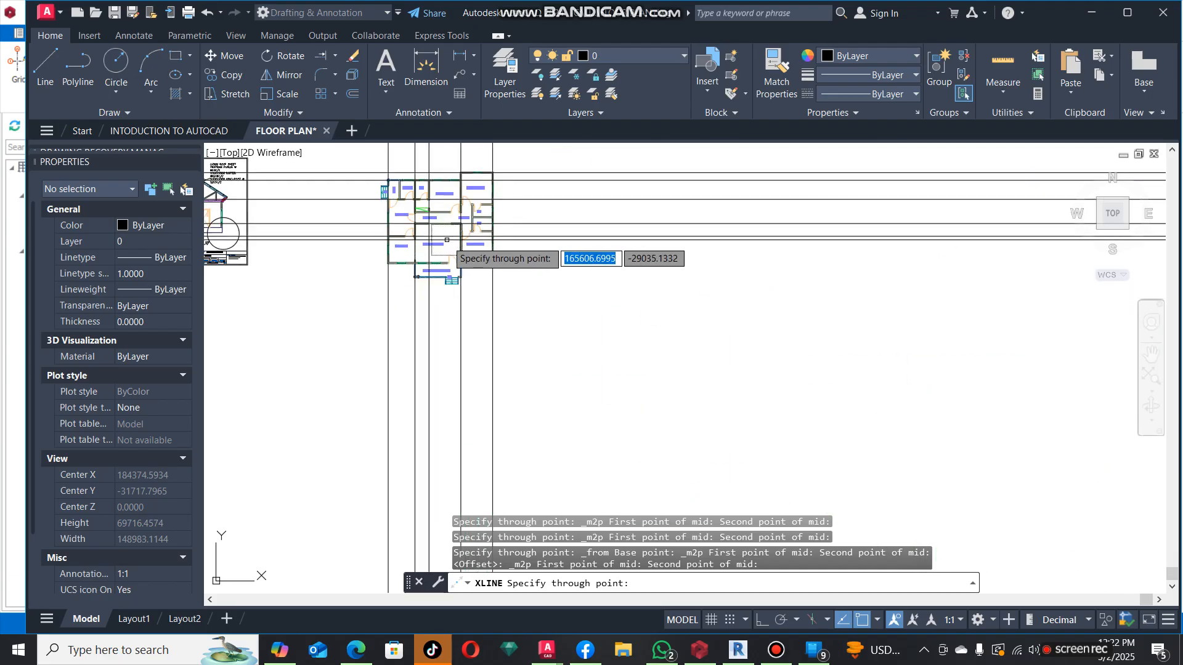
Add a horizontal construction line centred on the lower outer wall of Bedroom 1.
scroll(510, 321, "up", 5)
right_click(557, 321, "shift")
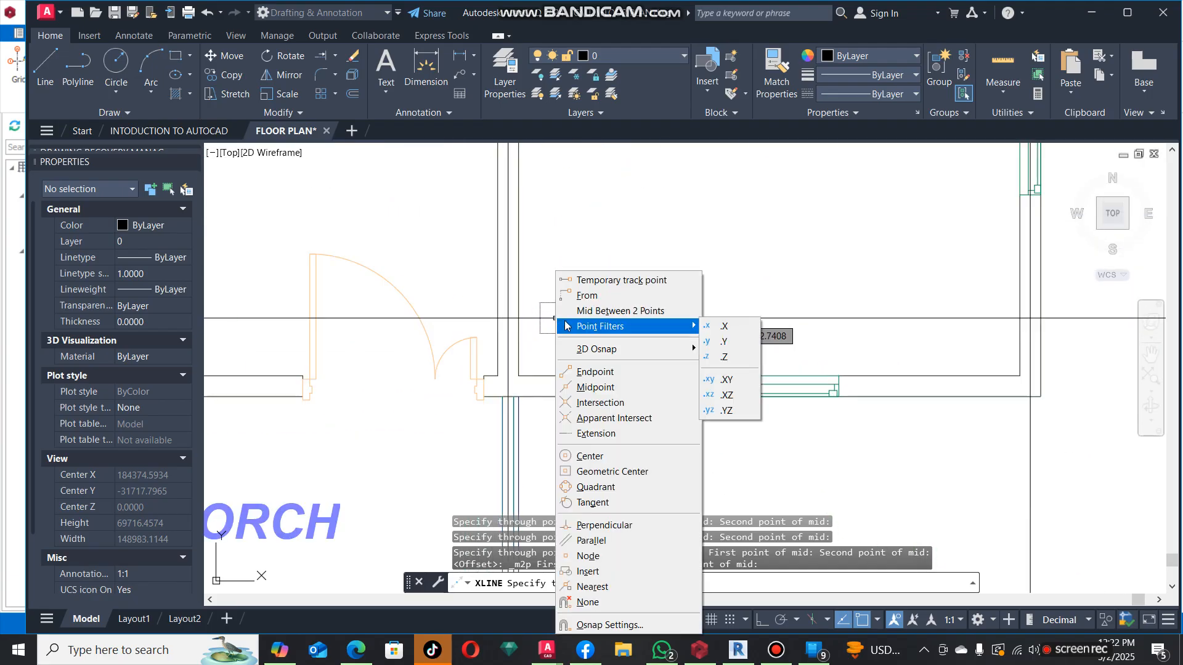
left_click(602, 311)
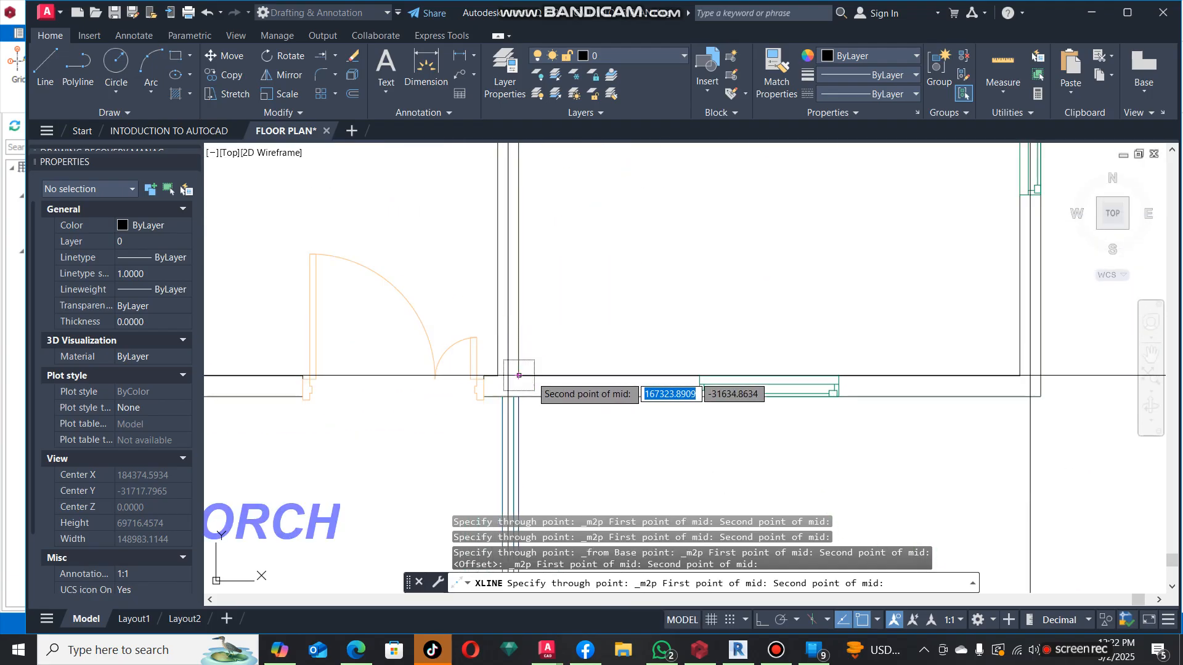
left_click(519, 375)
Add a horizontal construction line through the middle of the Entrance Porch's corner column beside the steps, and finish the horizontal lines.
scroll(539, 336, "down", 4)
scroll(533, 322, "up", 4)
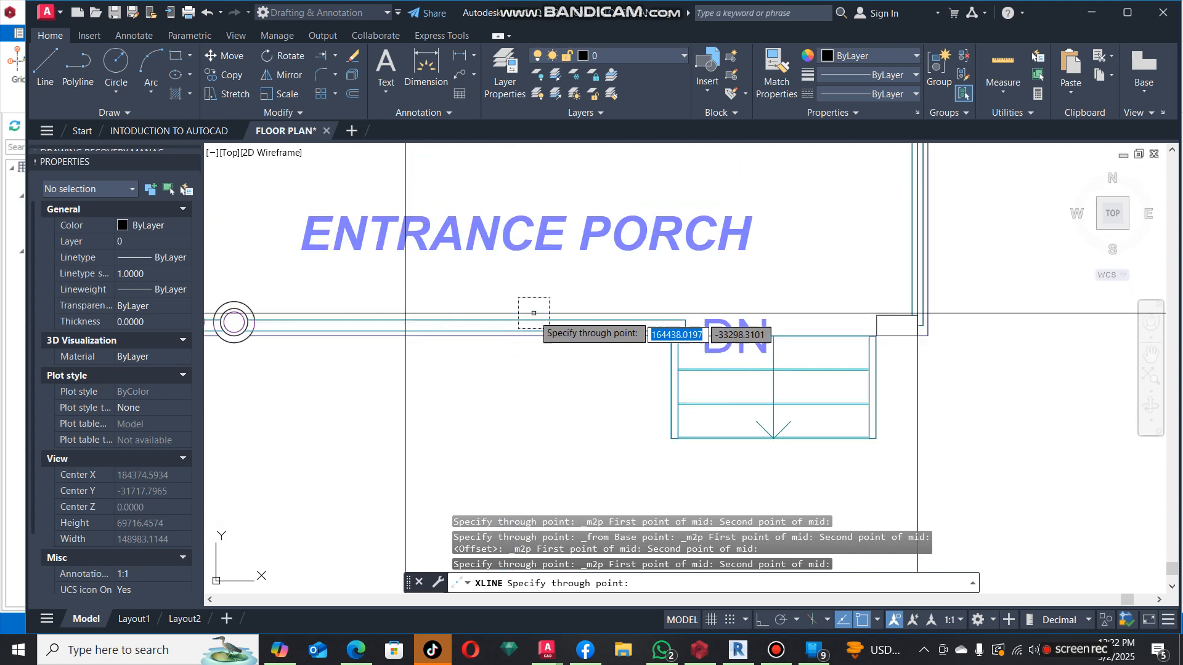
right_click(544, 290, "shift")
left_click(626, 312)
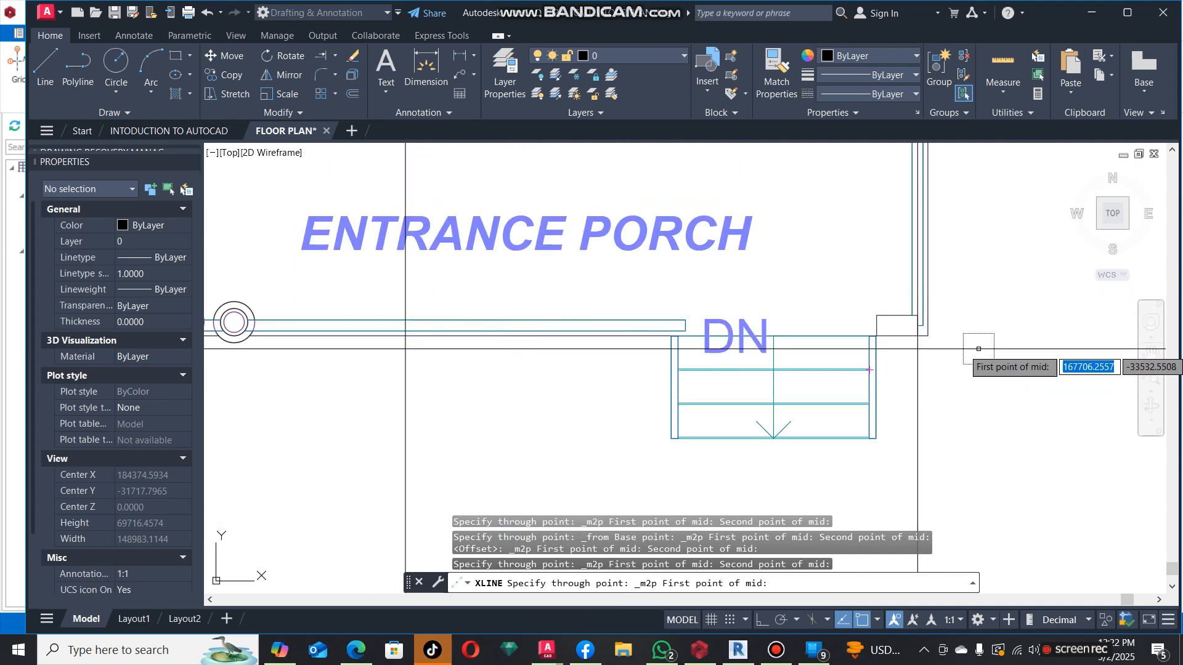
scroll(894, 336, "up", 2)
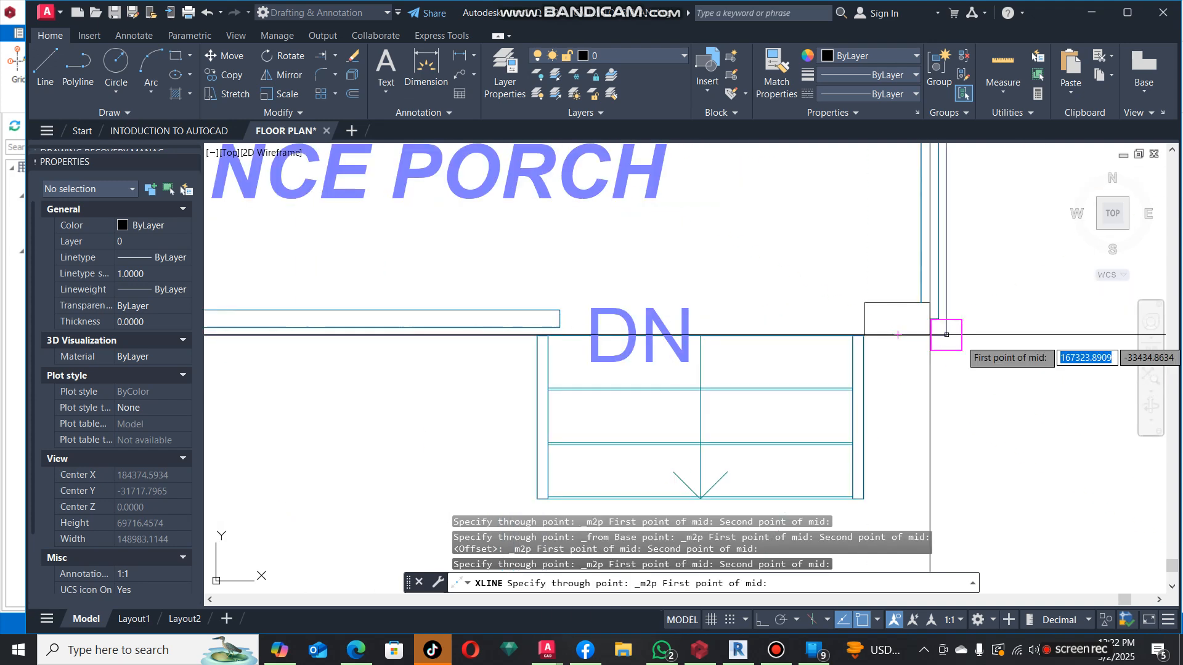
left_click(947, 334)
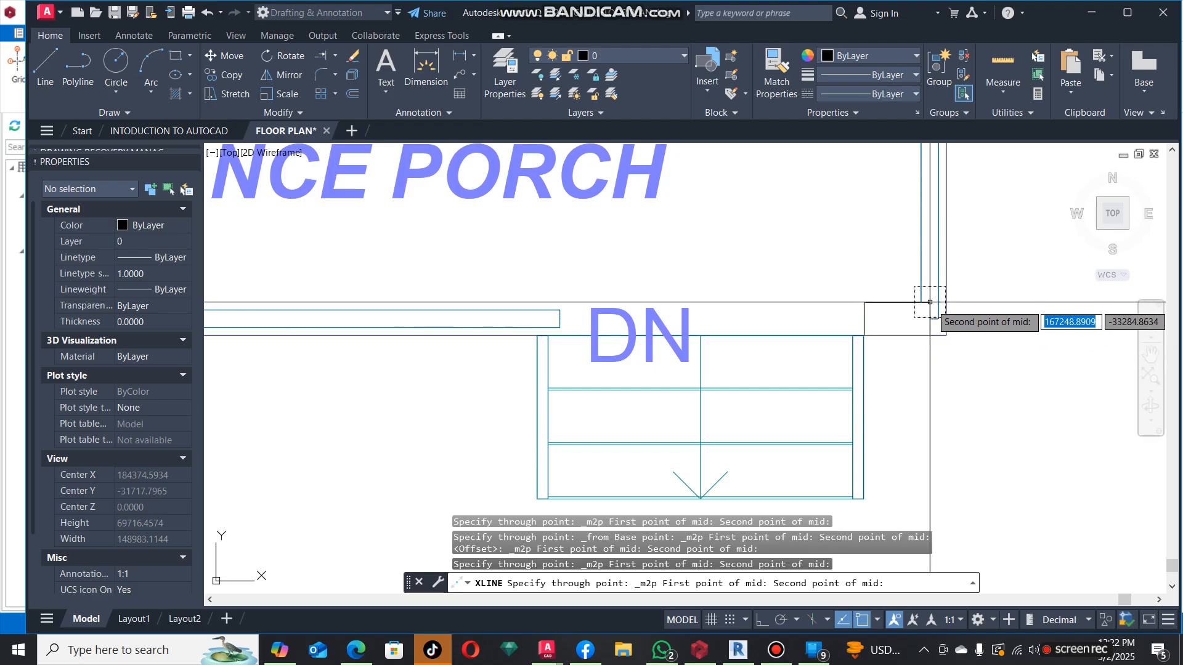
left_click(933, 303)
scroll(792, 369, "down", 5)
scroll(779, 231, "up", 5)
key("Escape")
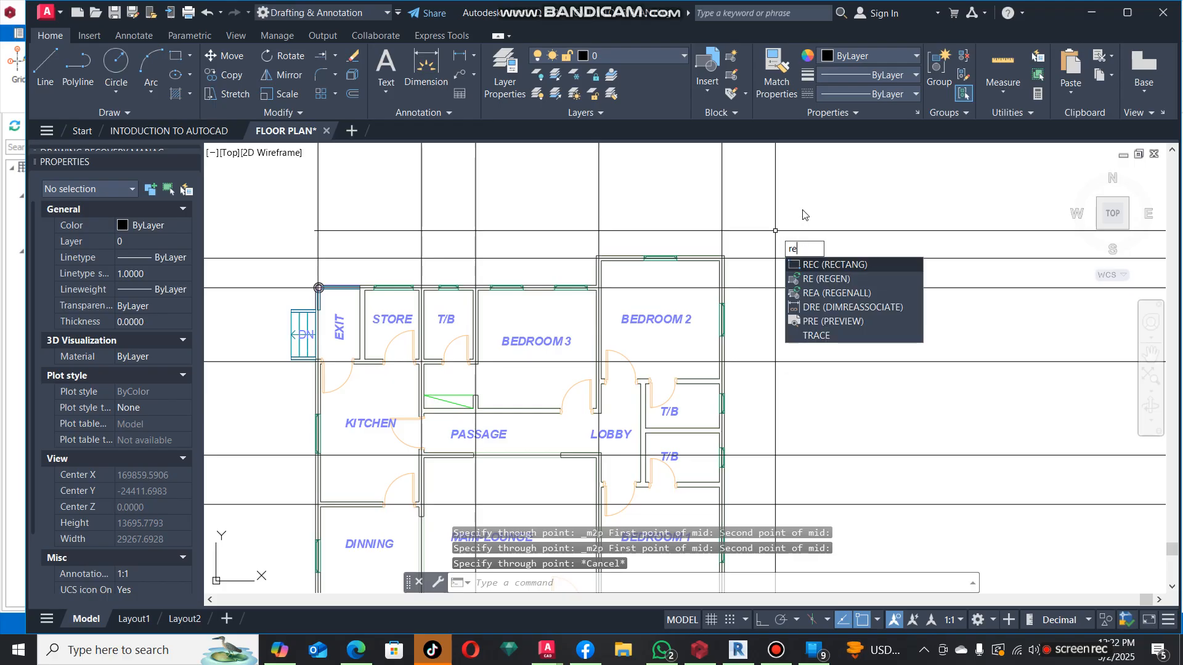
Draw a rectangle around the whole floor plan, leaving a margin outside the outer walls, as a trimming boundary.
key("Return")
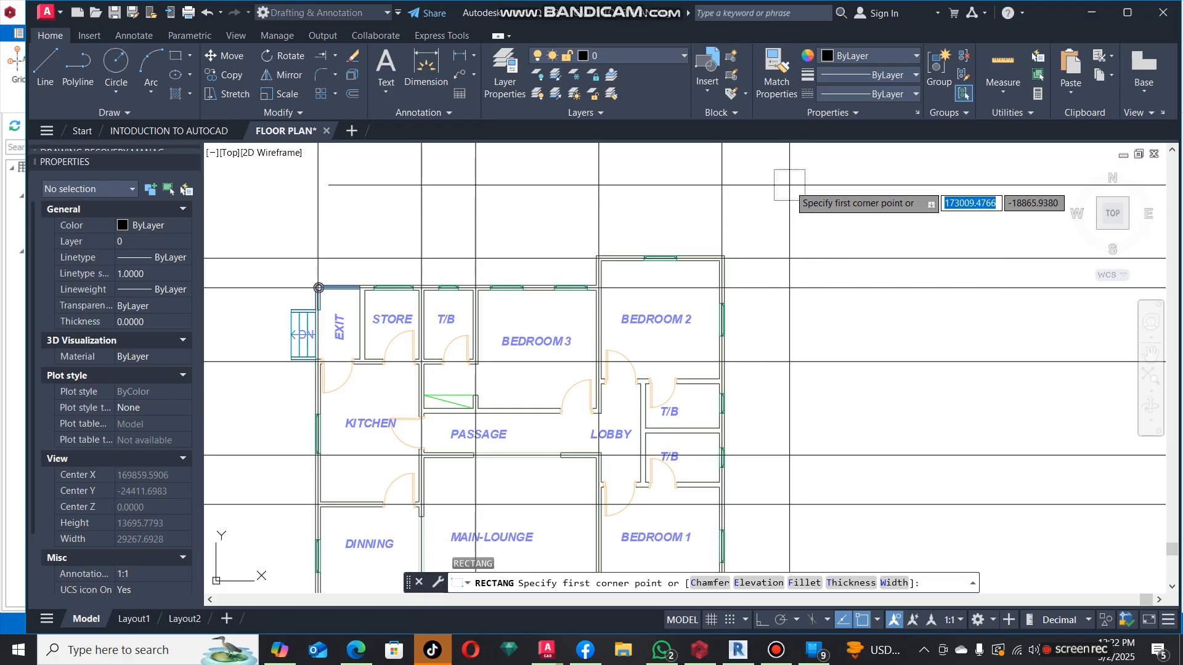
left_click(849, 207)
scroll(848, 206, "down", 4)
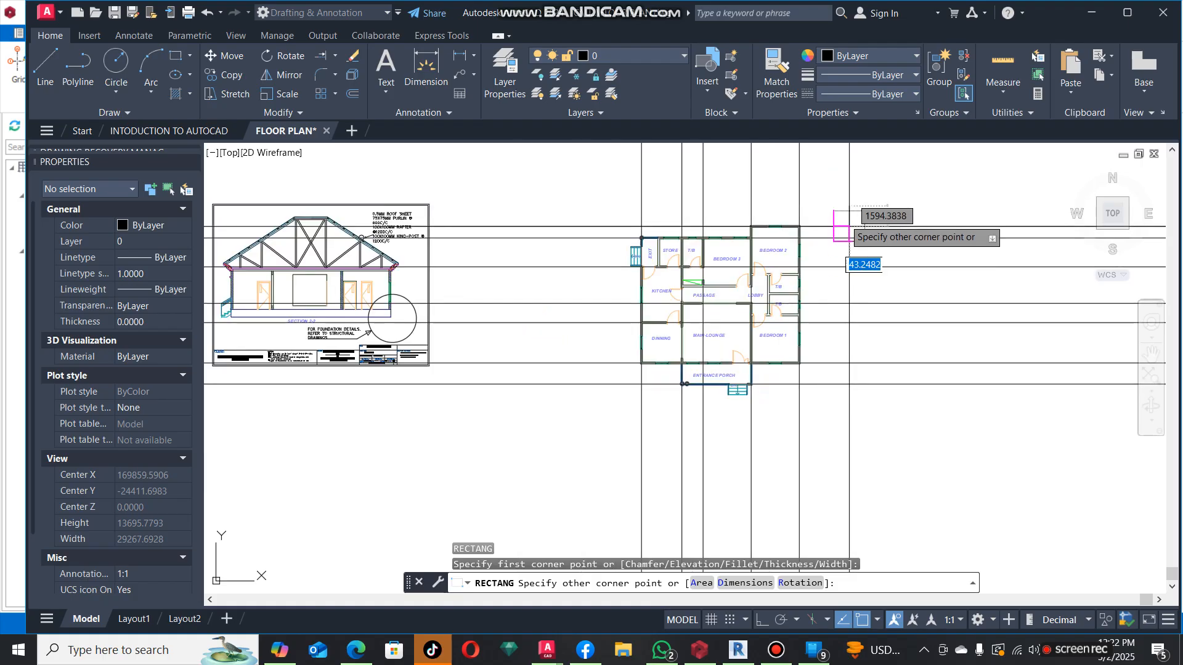
left_click(608, 437)
Trim the vertical and horizontal construction lines that extend beyond the rectangle on all four sides of the floor plan.
type("tr")
key("Return")
left_click(868, 164)
left_click(598, 181)
left_click(555, 199)
left_click(570, 425)
left_click(648, 480)
left_click(887, 495)
left_click(894, 485)
left_click(618, 496)
left_click(932, 378)
left_click(916, 213)
left_click(944, 403)
left_click(928, 313)
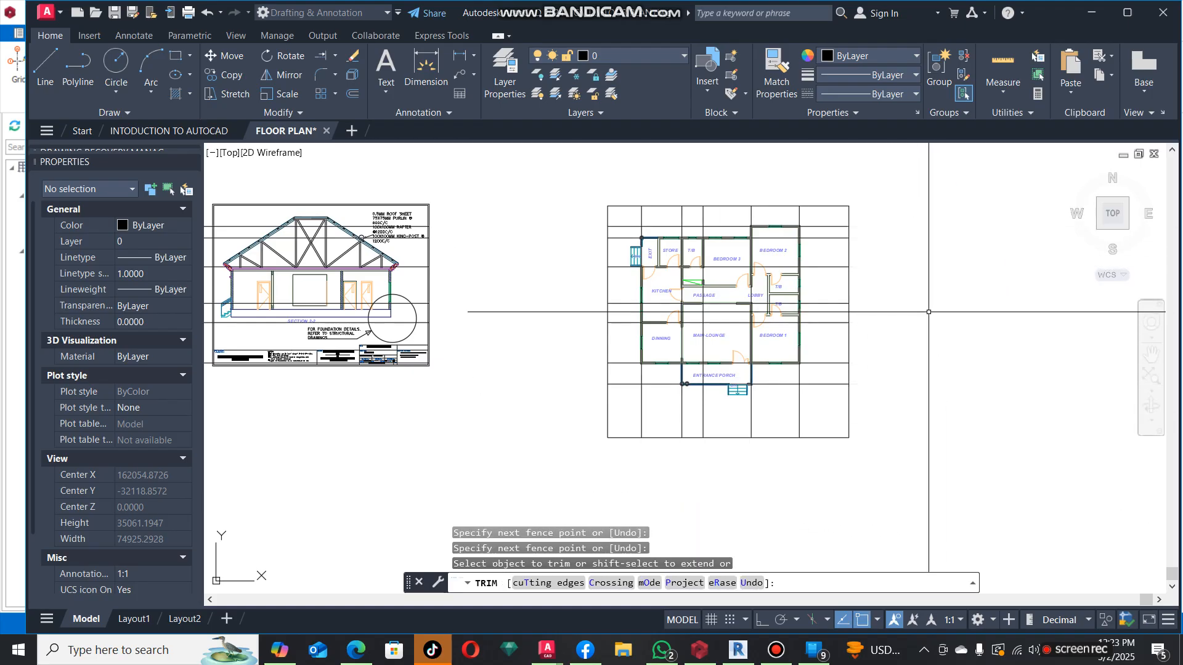
key("Escape")
Erase the boundary rectangle around the floor plan.
left_click(866, 409)
left_click(840, 433)
type("e")
key("Return")
Erase the leftover horizontal line pieces that cross the section drawings beside the floor plan.
scroll(705, 331, "down", 4)
scroll(501, 289, "up", 4)
left_click(478, 253)
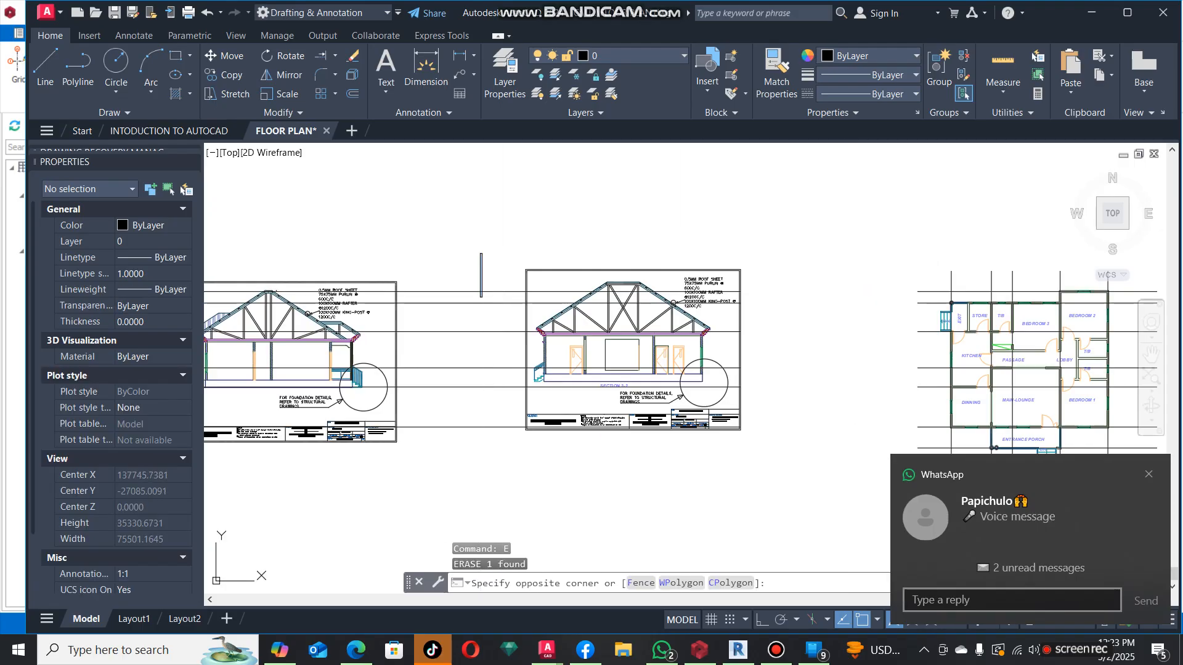
left_click(443, 475)
type("e")
key("Return")
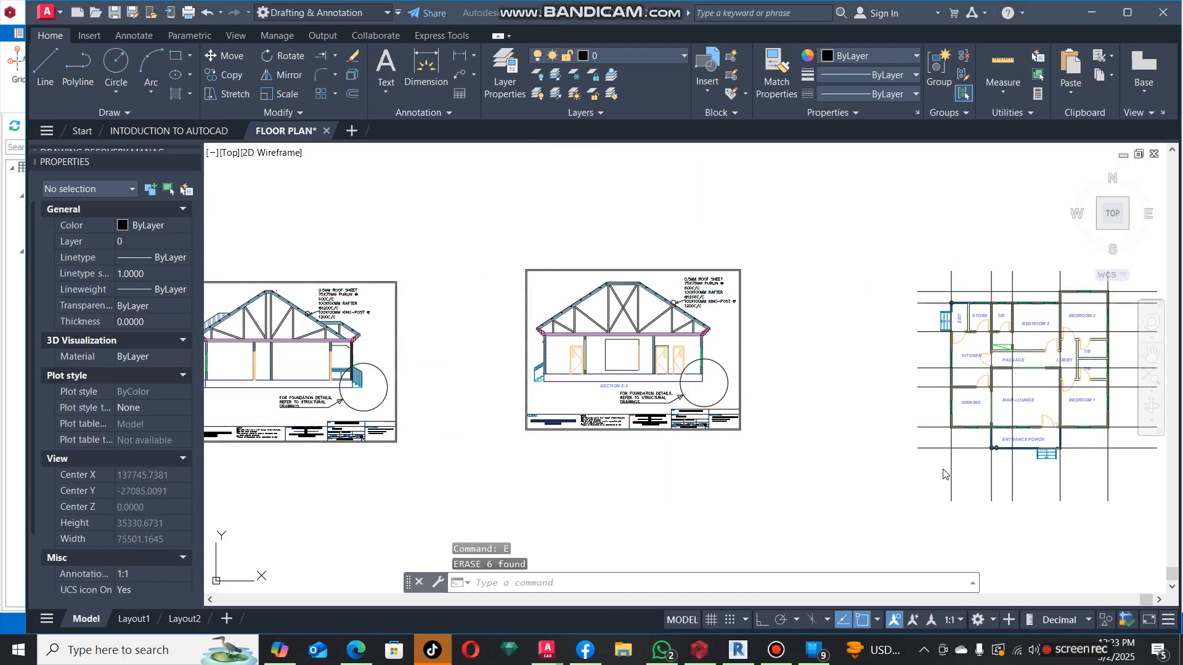
Copy the whole floor plan together with its grid lines and start a new drawing.
scroll(541, 316, "down", 4)
scroll(675, 329, "up", 6)
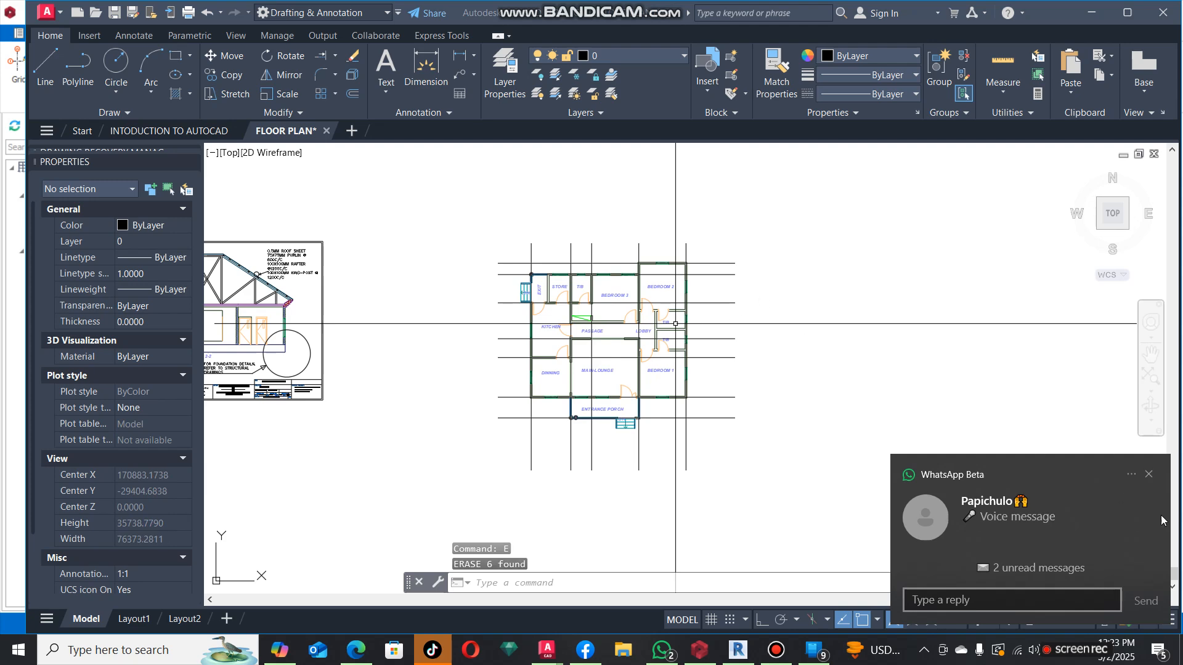
left_click(1150, 477)
left_click(755, 300)
left_click(774, 238)
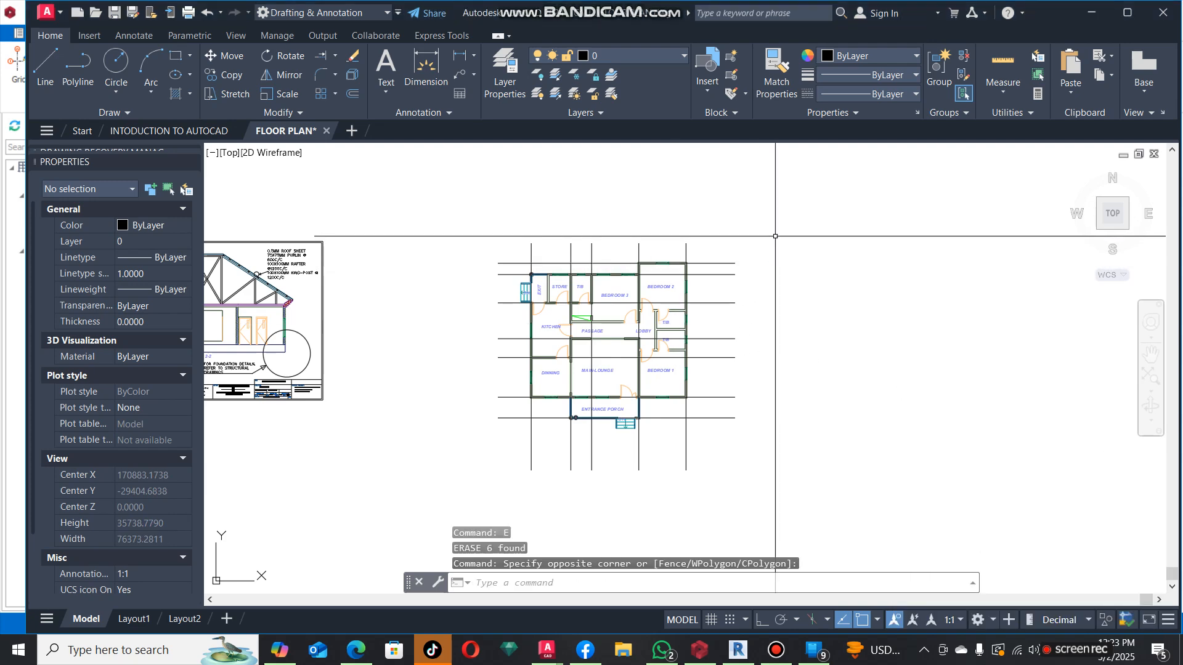
left_click(759, 213)
left_click(470, 503)
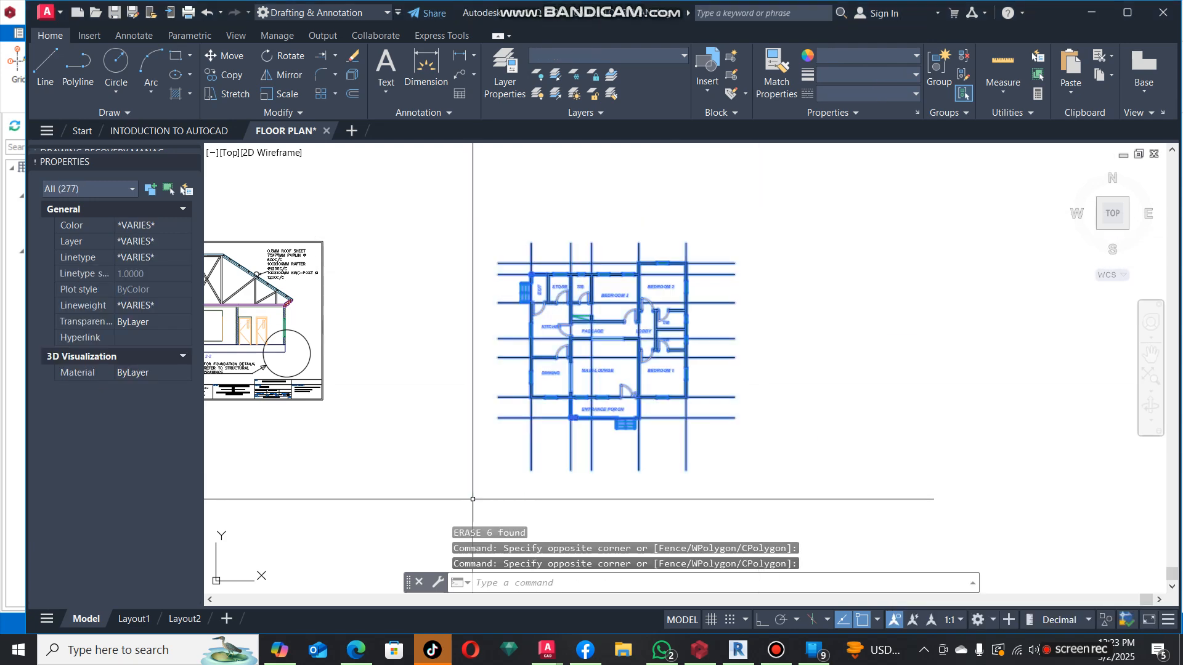
key("ctrl+c")
left_click(351, 131)
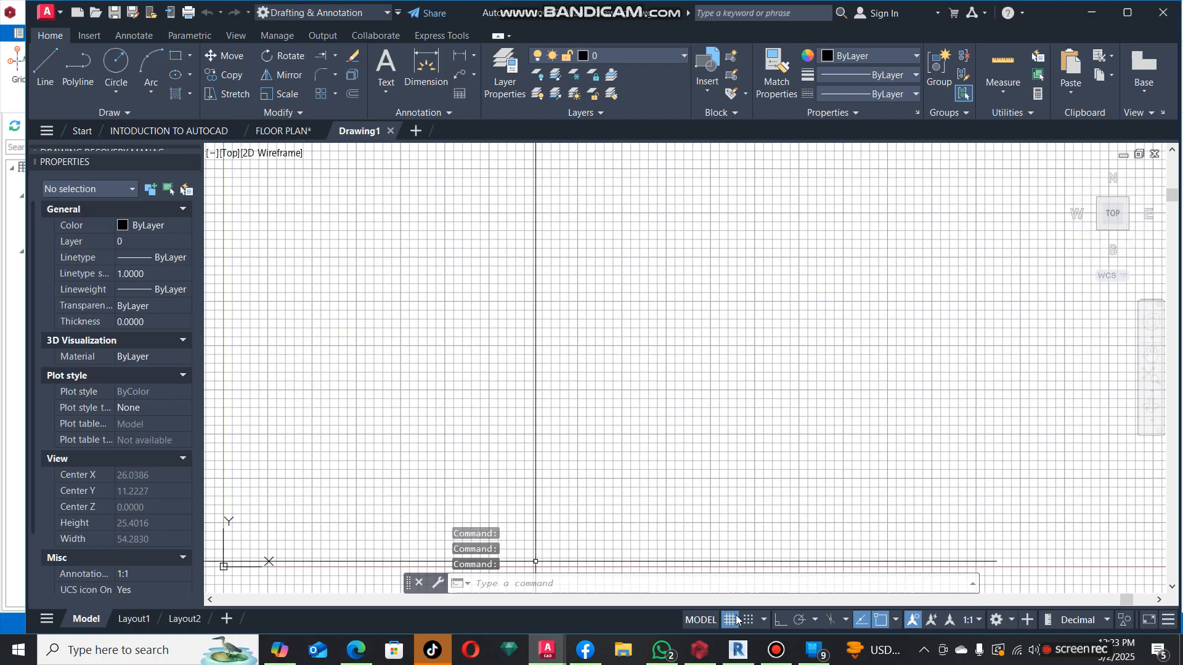
Turn off the background grid and zoom to a window with one corner at 2000000,200000000.
key("F7")
type("z")
key("Return")
type("2000000")
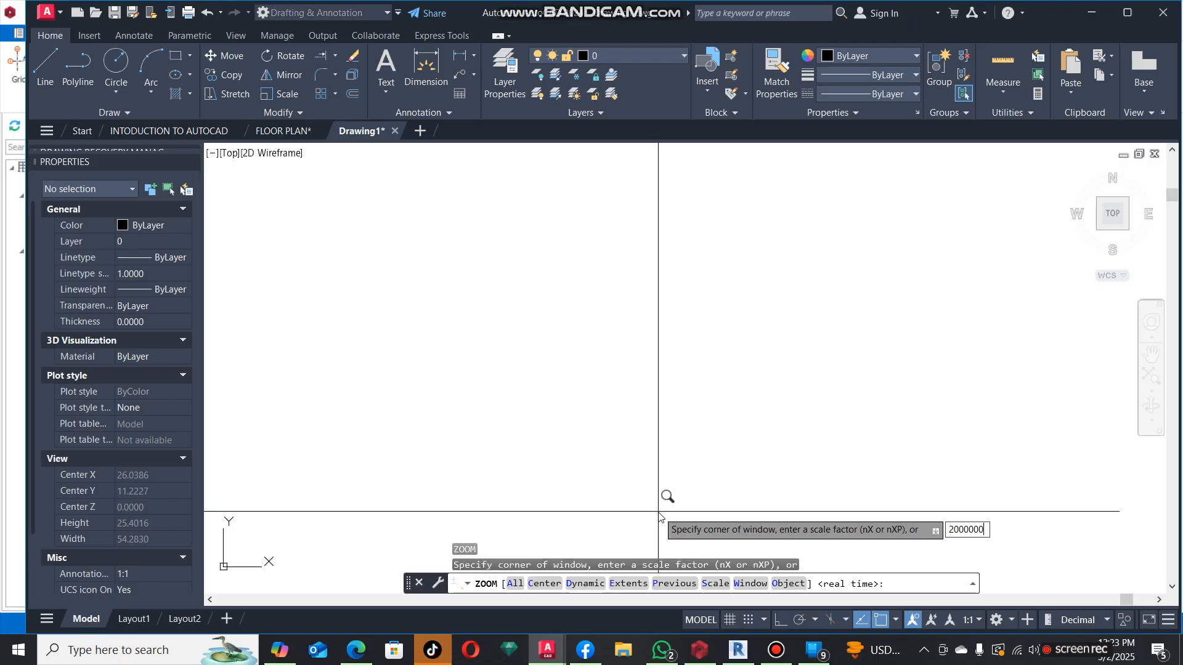
type(",200000000")
key("Return")
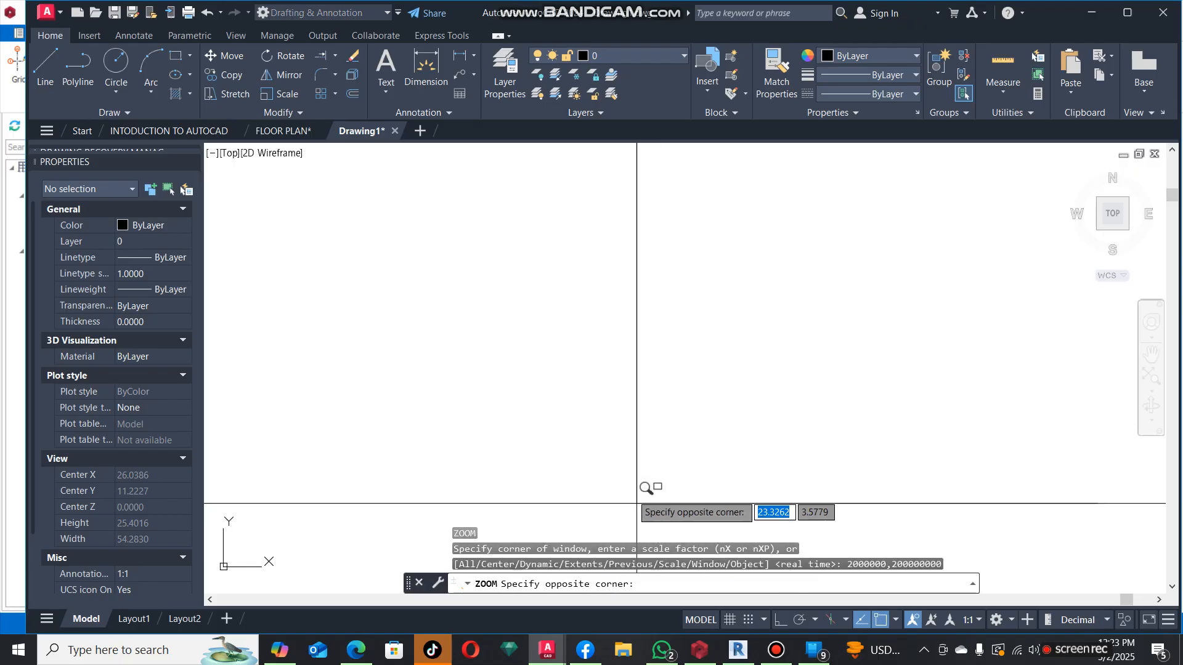
key("Return")
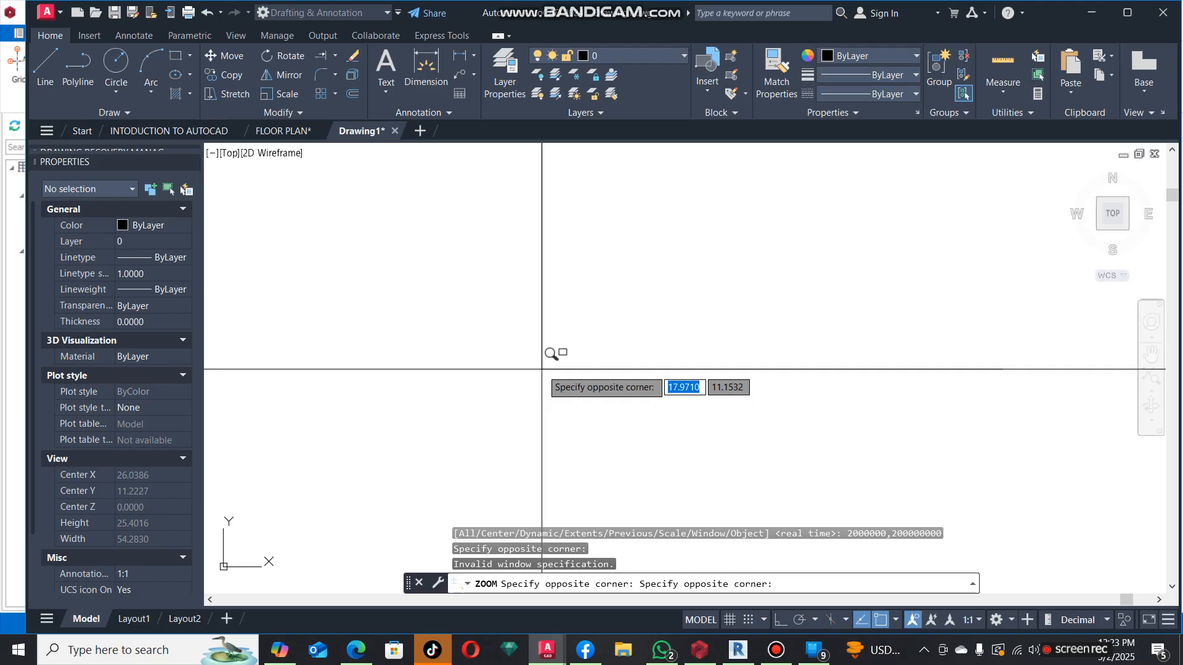
left_click(542, 369)
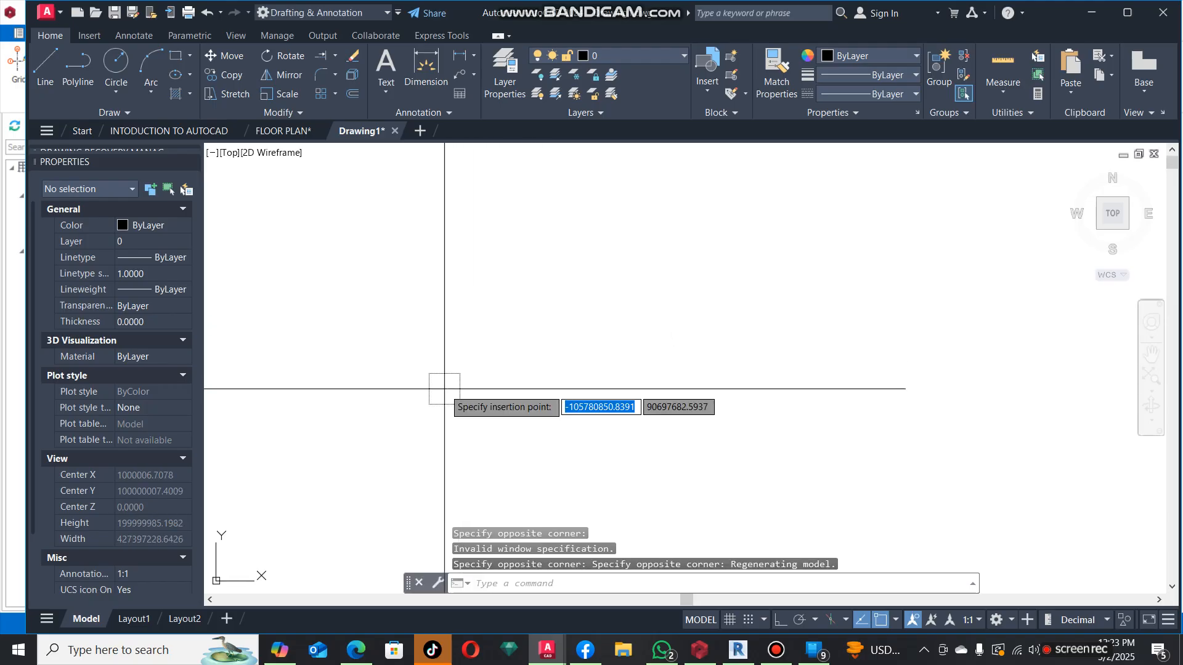
Paste the copied floor plan with its grid lines into the new drawing, up and to the side of the origin.
scroll(528, 388, "down", 3)
scroll(541, 416, "up", 4)
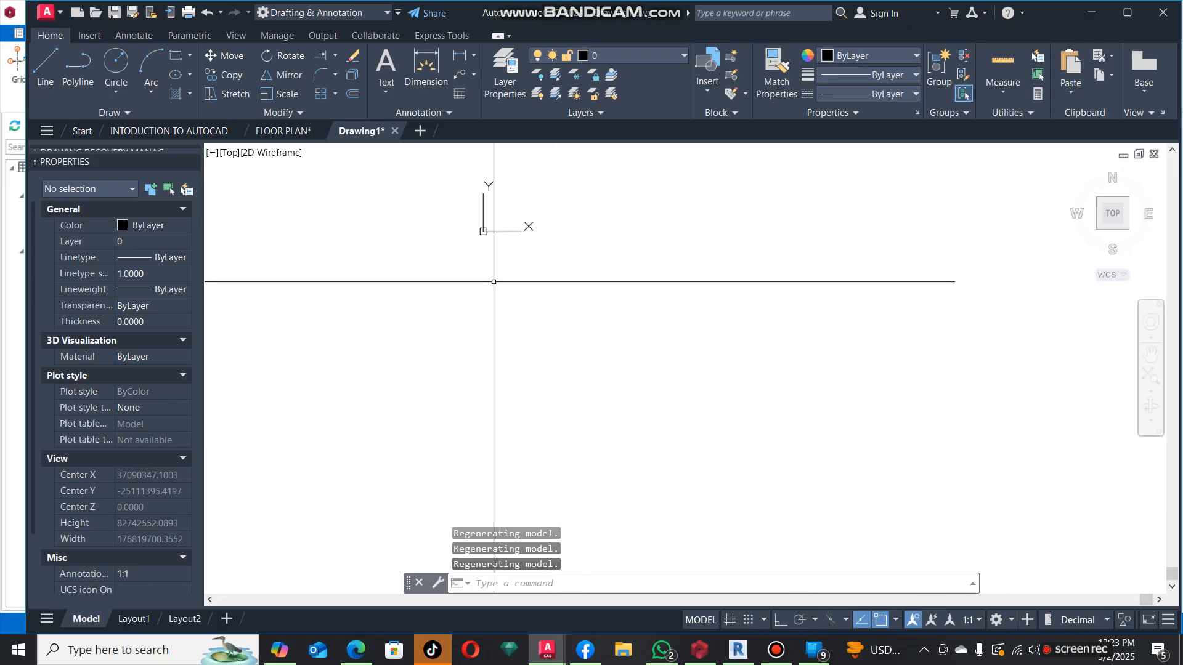
scroll(417, 361, "up", 8)
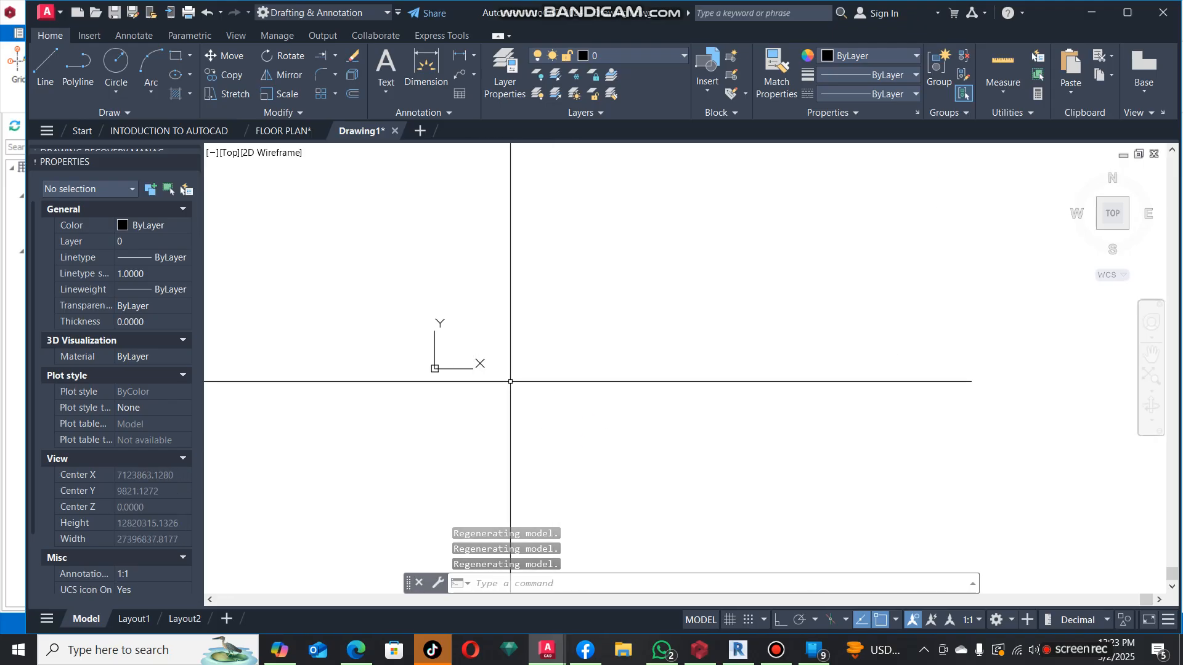
key("ctrl+v")
left_click(525, 335)
scroll(547, 395, "down", 8)
scroll(545, 394, "up", 12)
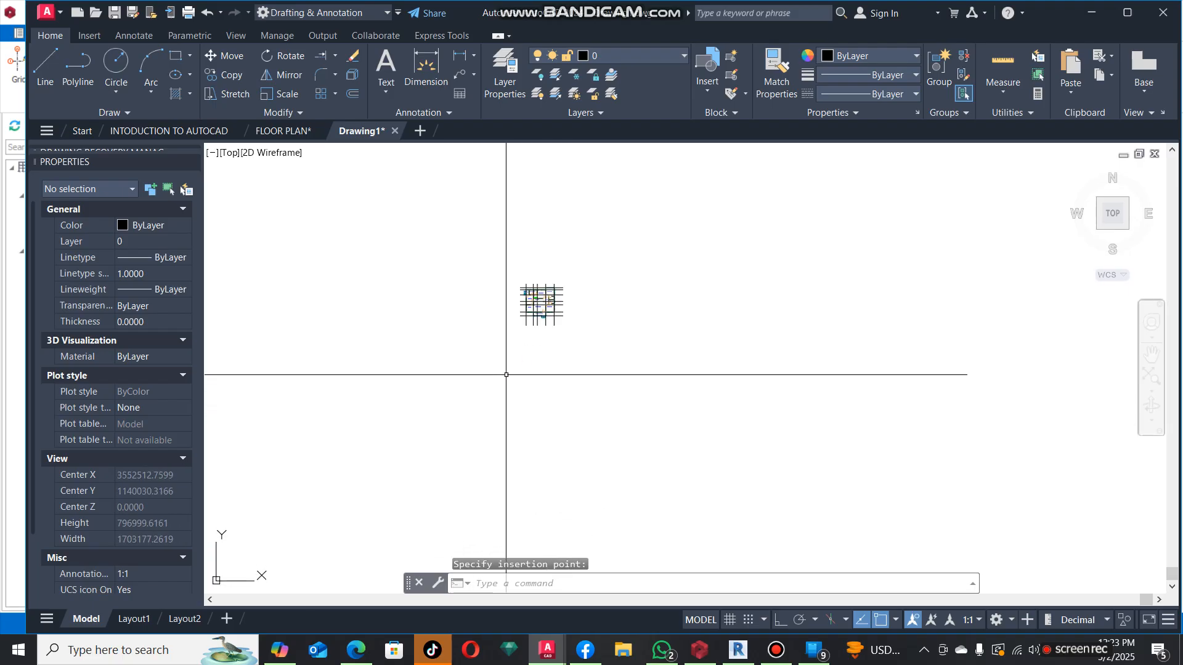
scroll(542, 302, "up", 15)
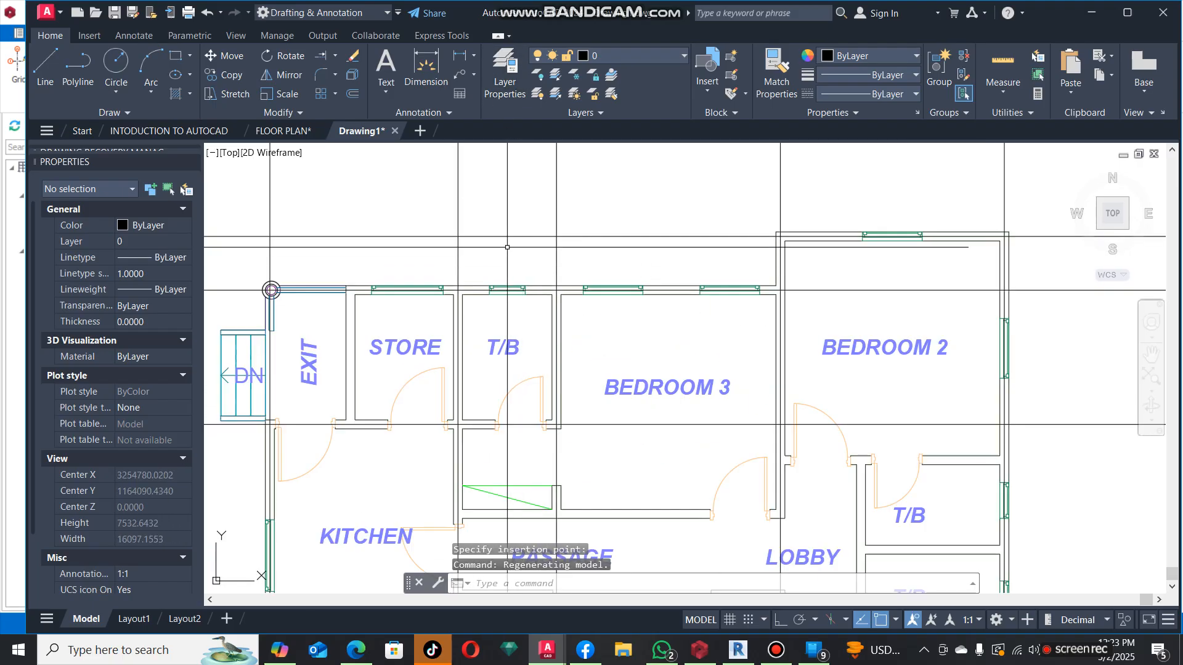
Set the Standard dimension style's linear precision to whole numbers (0).
left_click(419, 112)
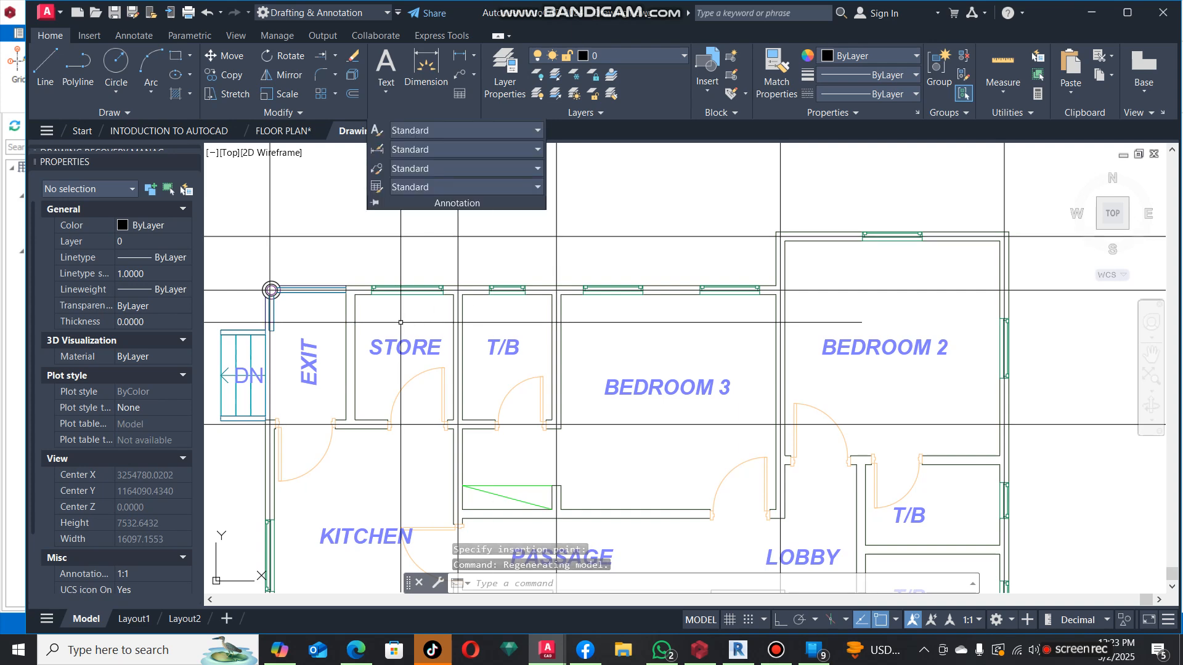
scroll(363, 316, "up", 2)
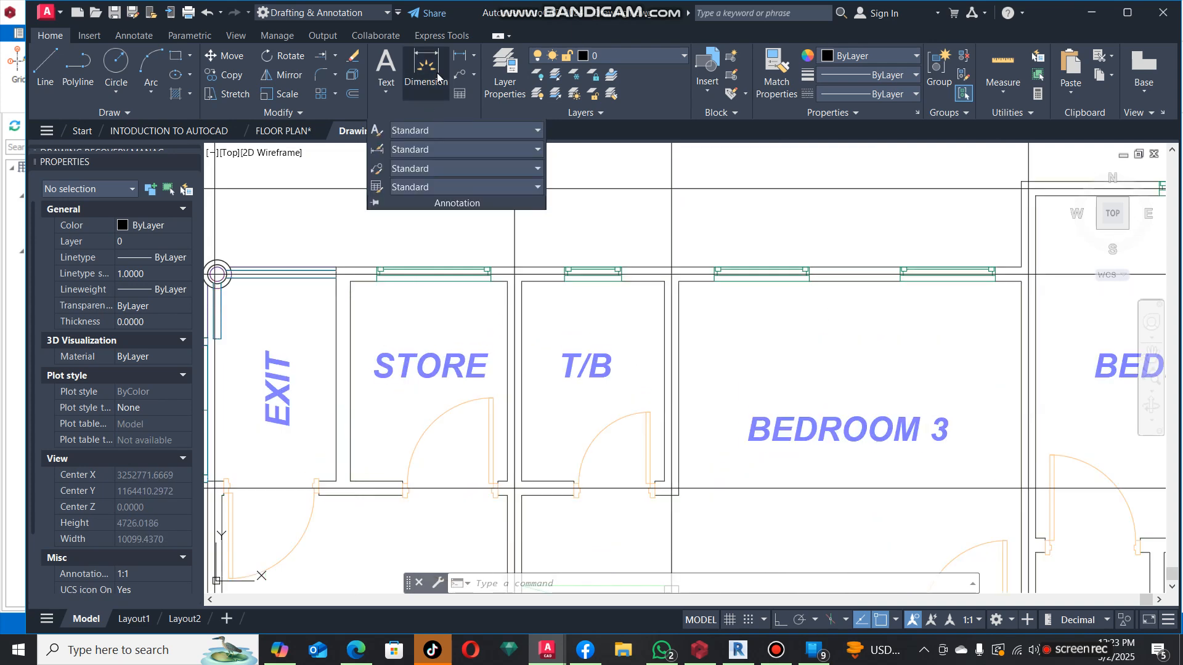
left_click(379, 150)
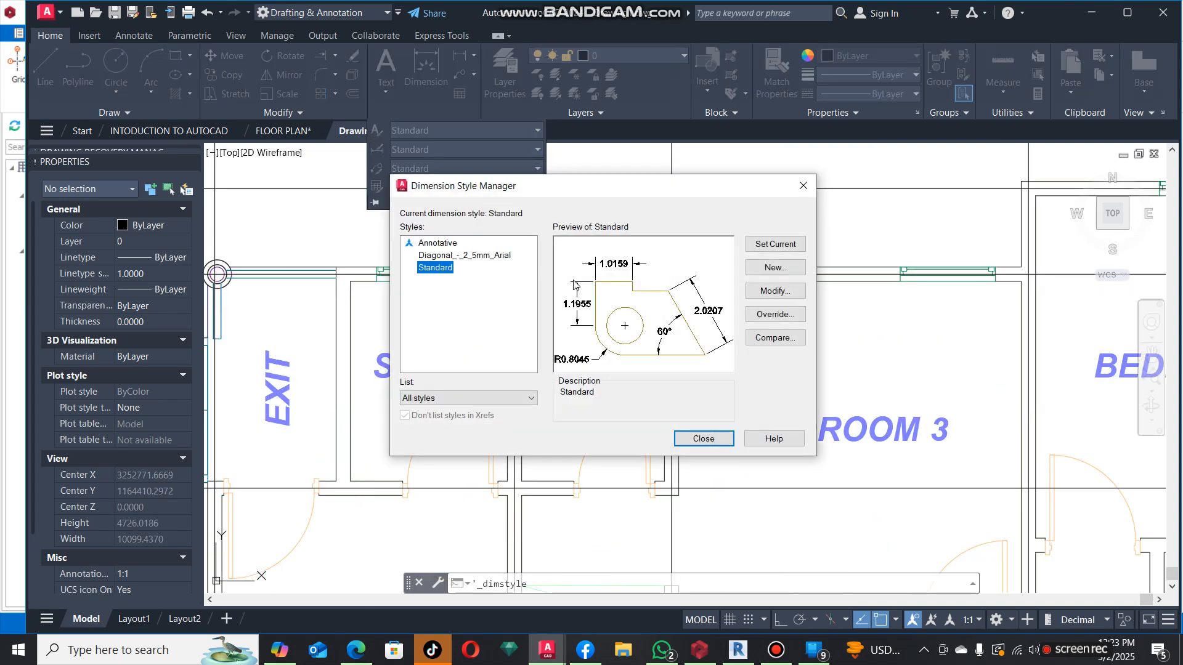
left_click(775, 291)
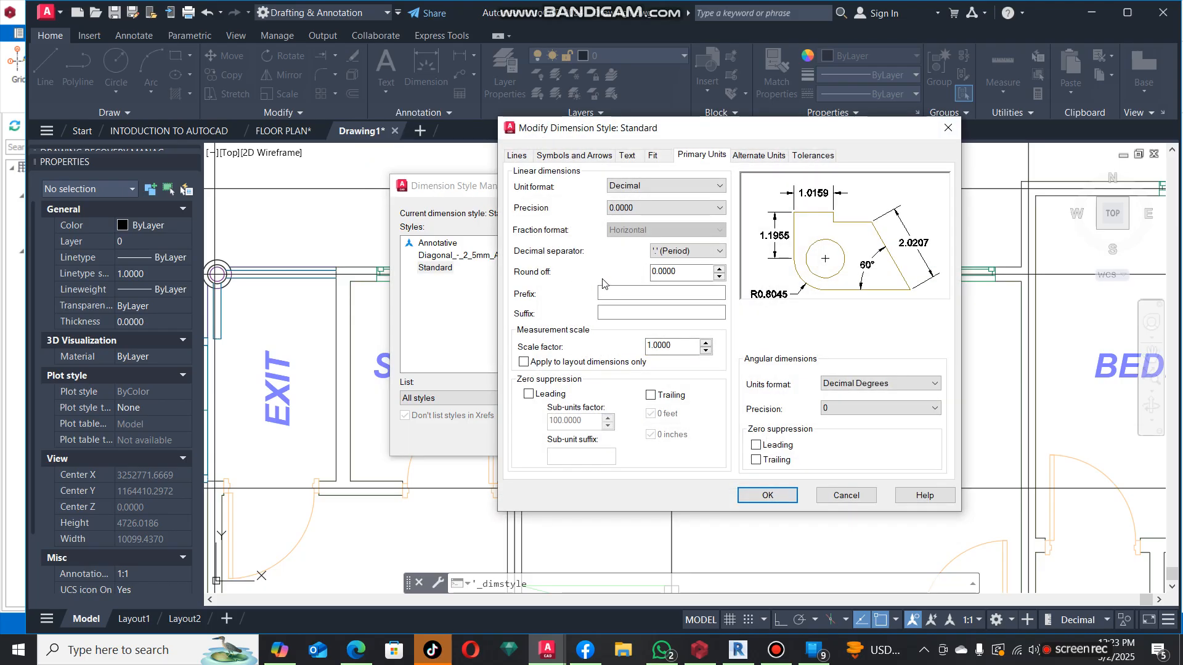
left_click(643, 209)
left_click(635, 220)
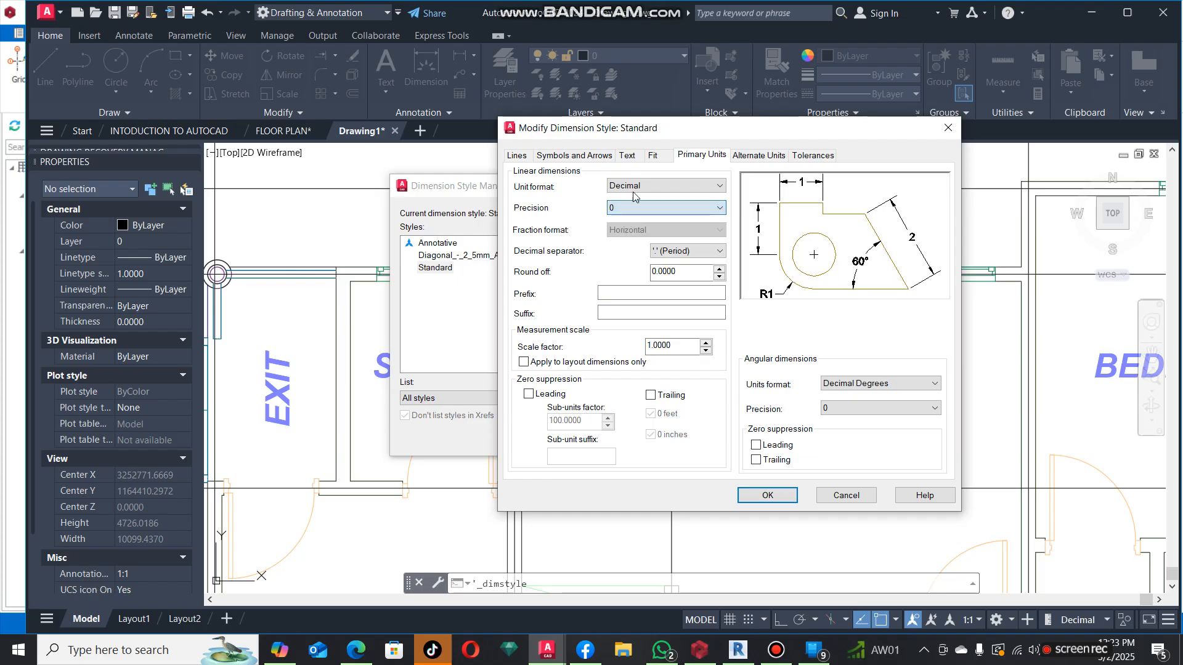
Set the Standard dimension style's text height to 200 and close the style settings.
left_click(629, 157)
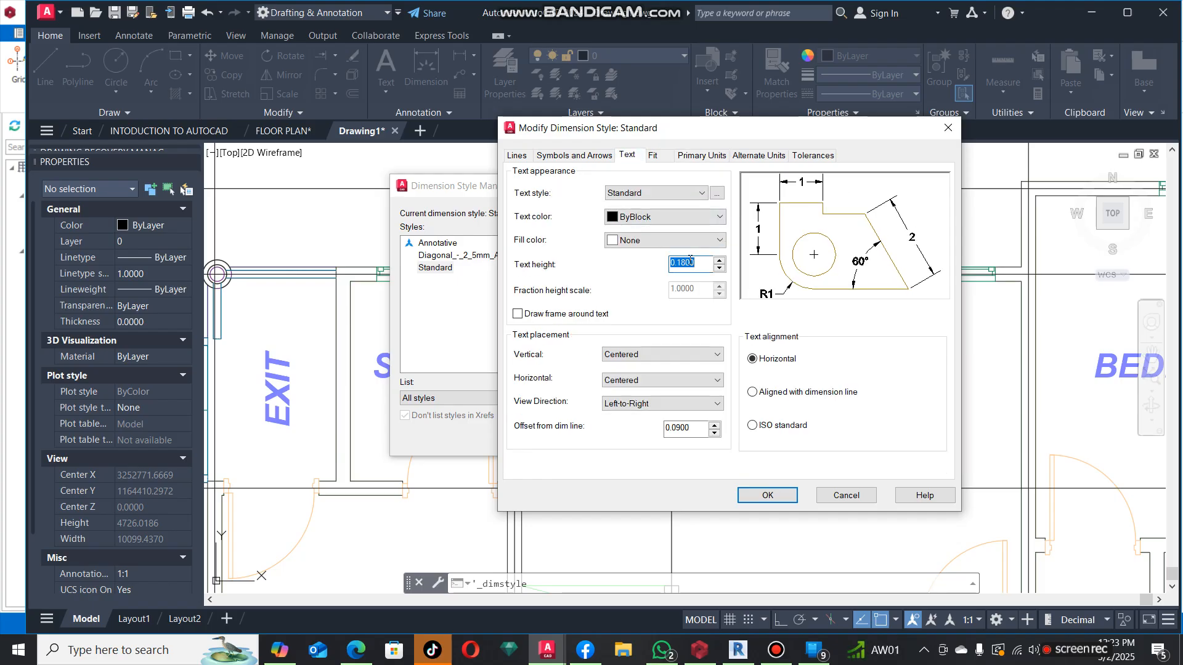
left_click(784, 498)
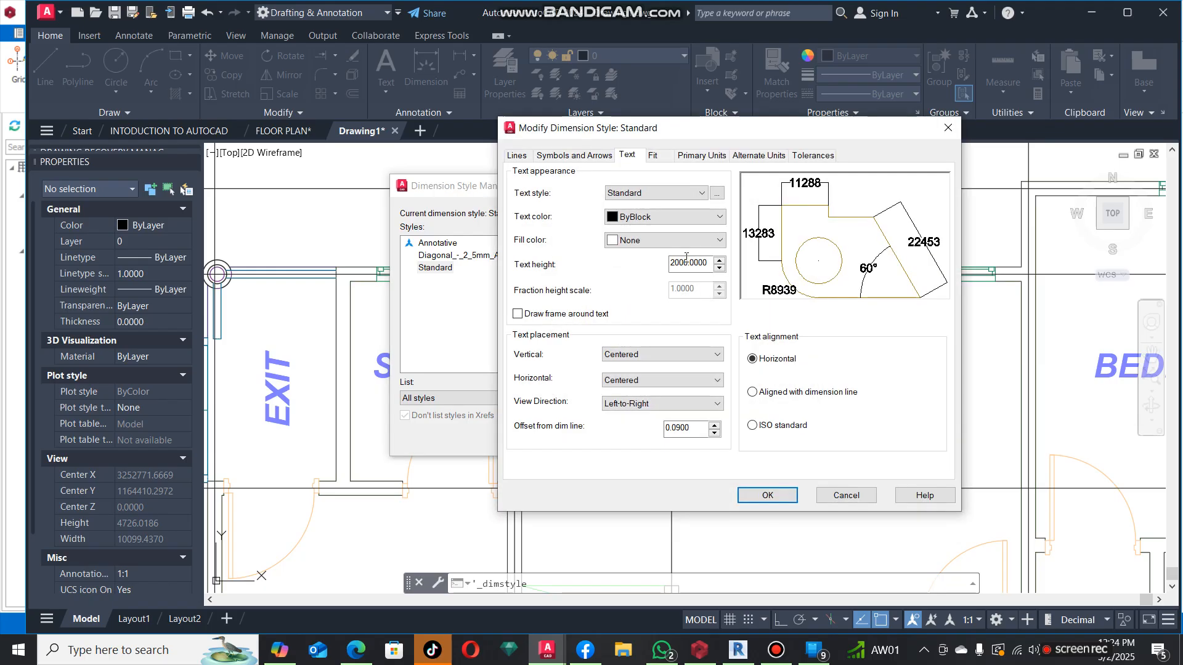
type("200")
left_click(788, 496)
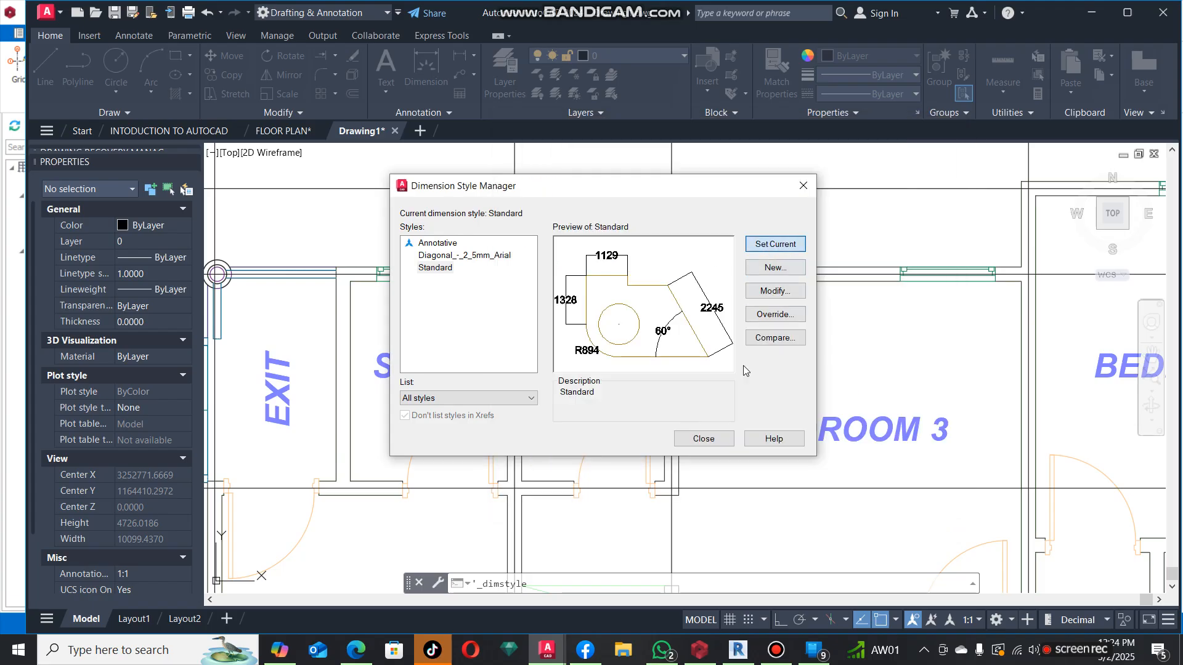
left_click(704, 439)
left_click(459, 58)
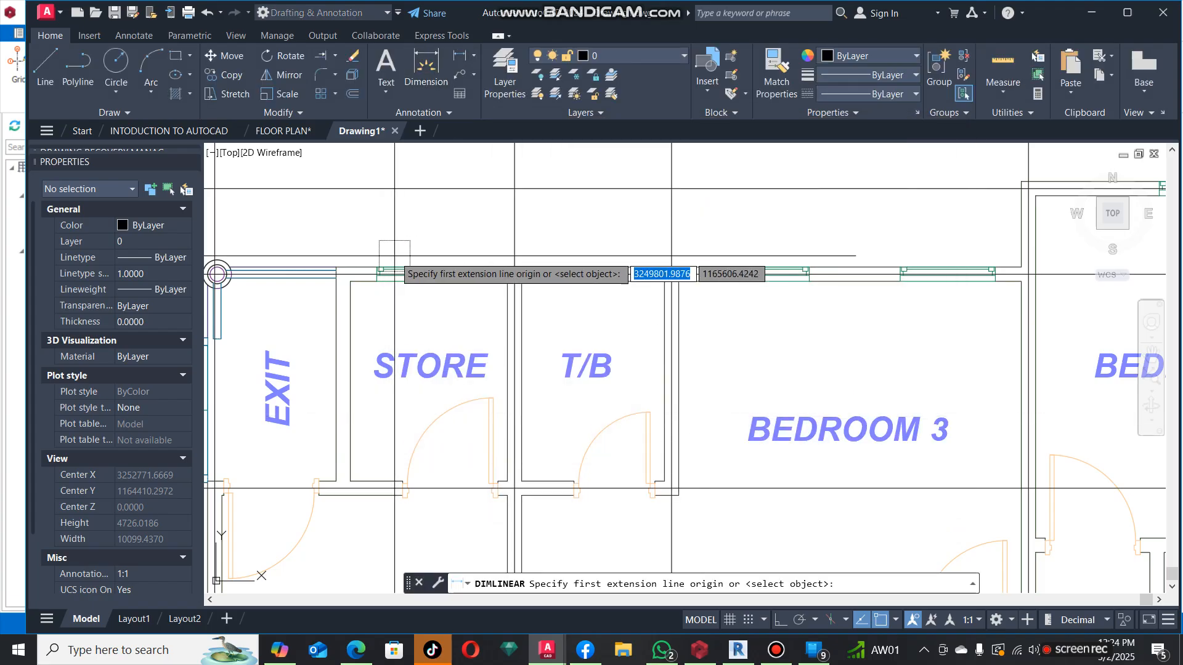
left_click(351, 281)
left_click(507, 282)
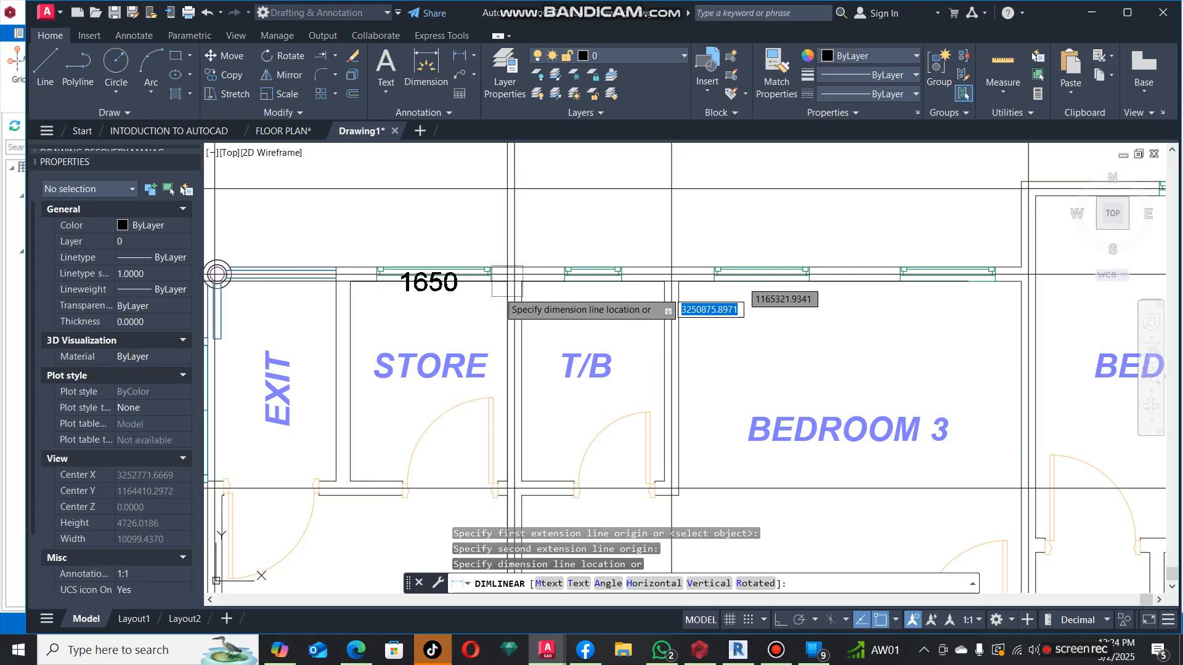
key("Escape")
Add a new layer named axis to the drawing.
scroll(464, 271, "down", 5)
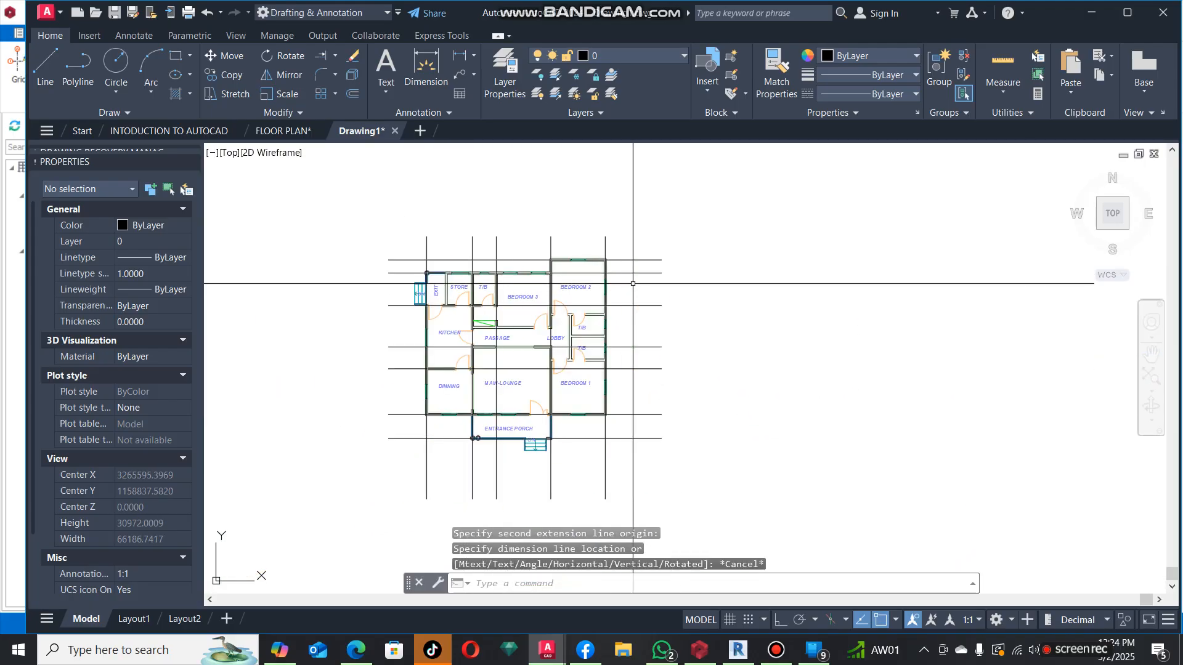
scroll(524, 259, "up", 2)
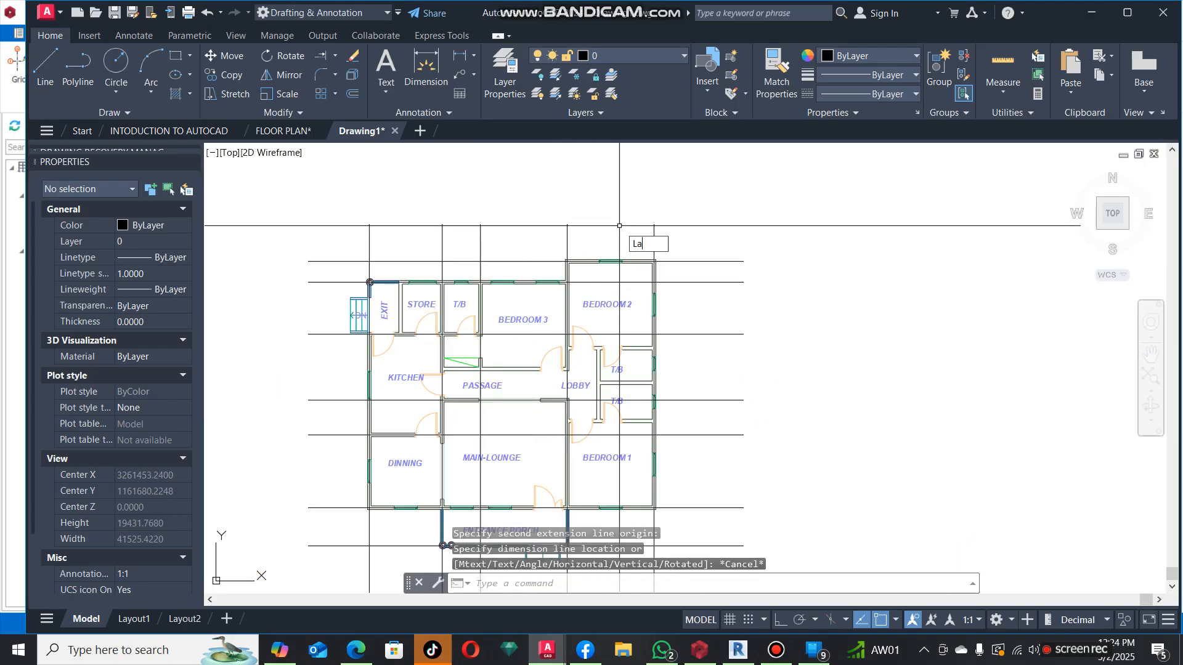
key("Return")
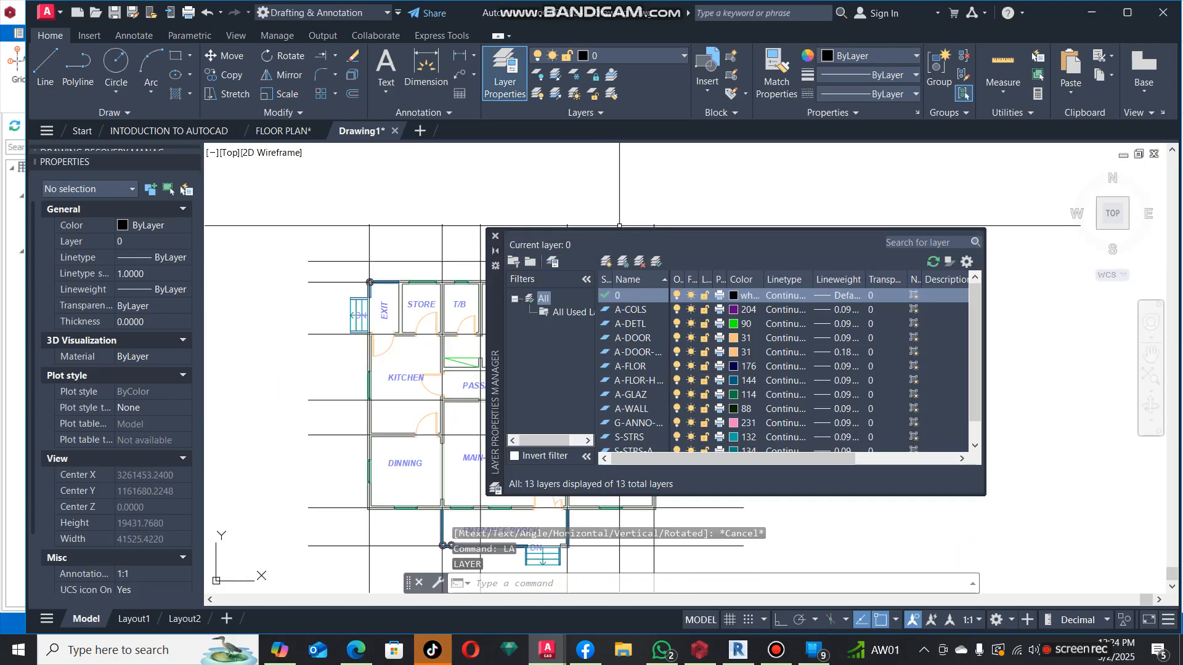
right_click(656, 309)
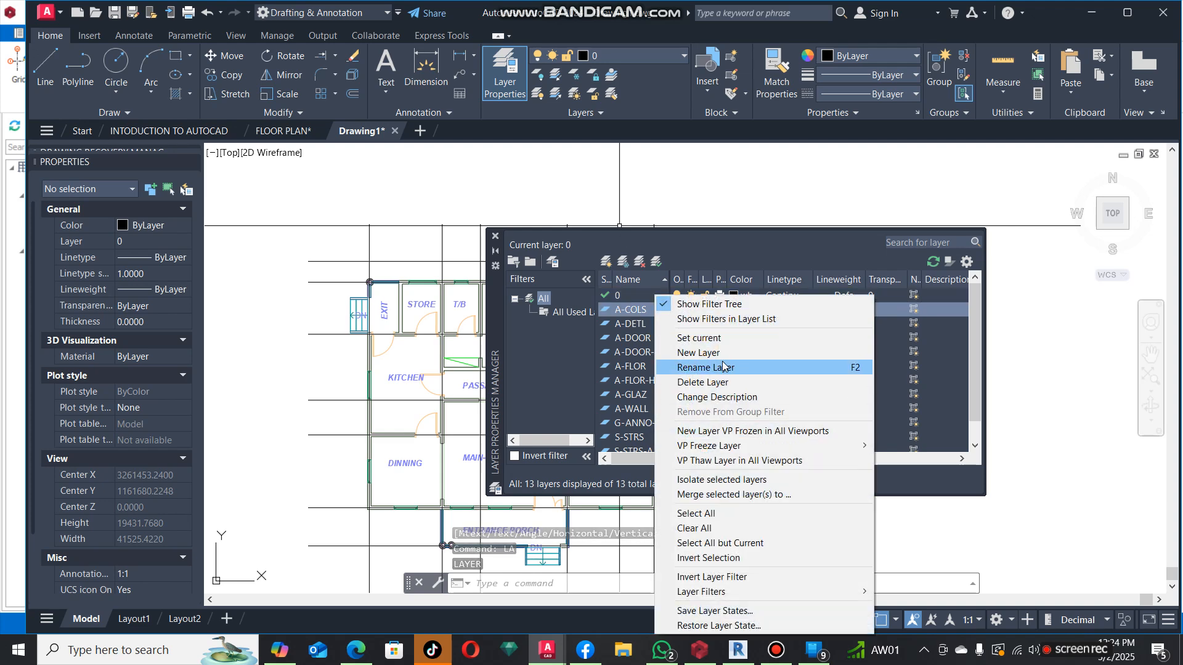
left_click(726, 353)
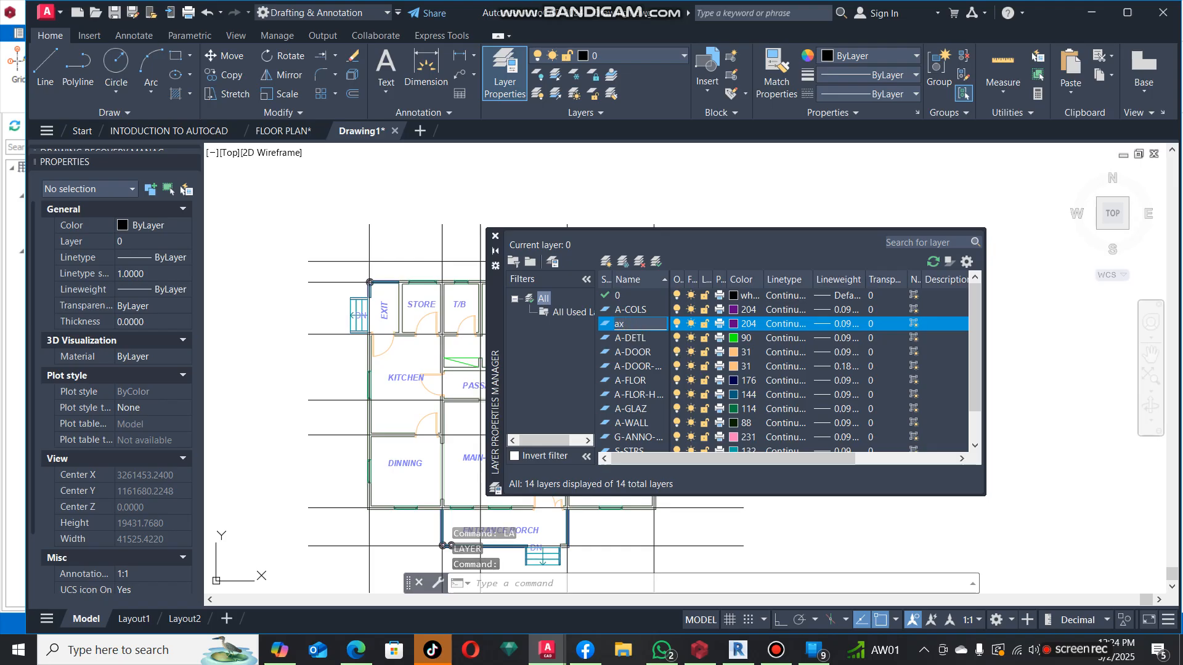
type("axis")
Give the axis layer colour 72 and make it the current layer.
left_click(744, 323)
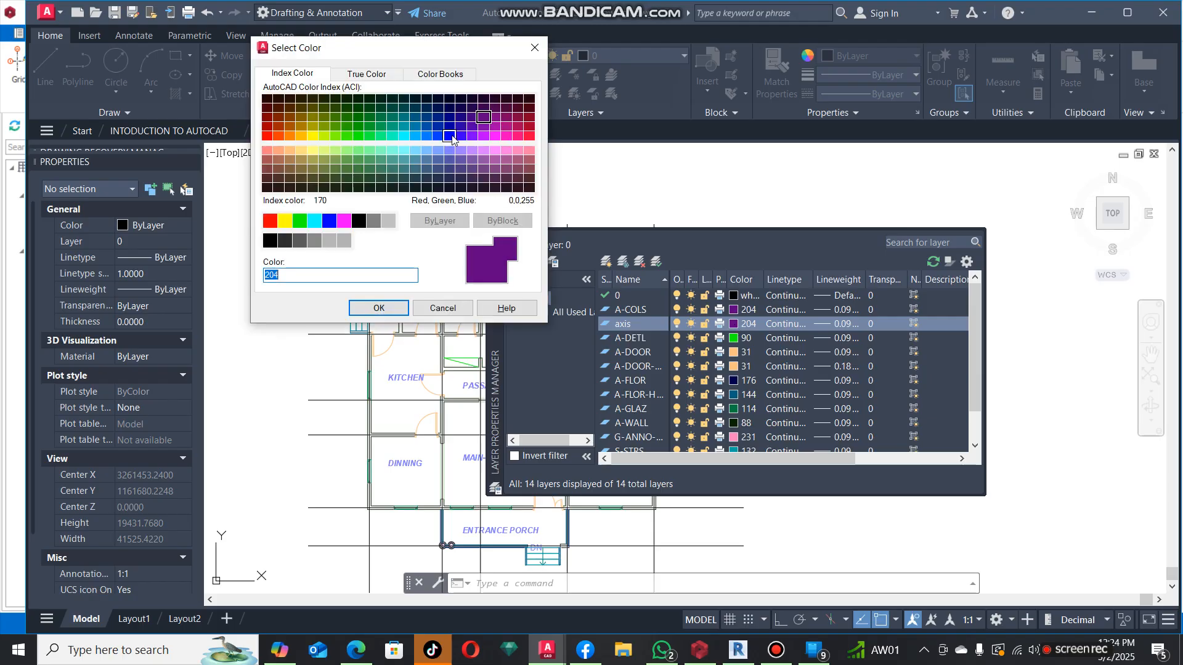
left_click(333, 130)
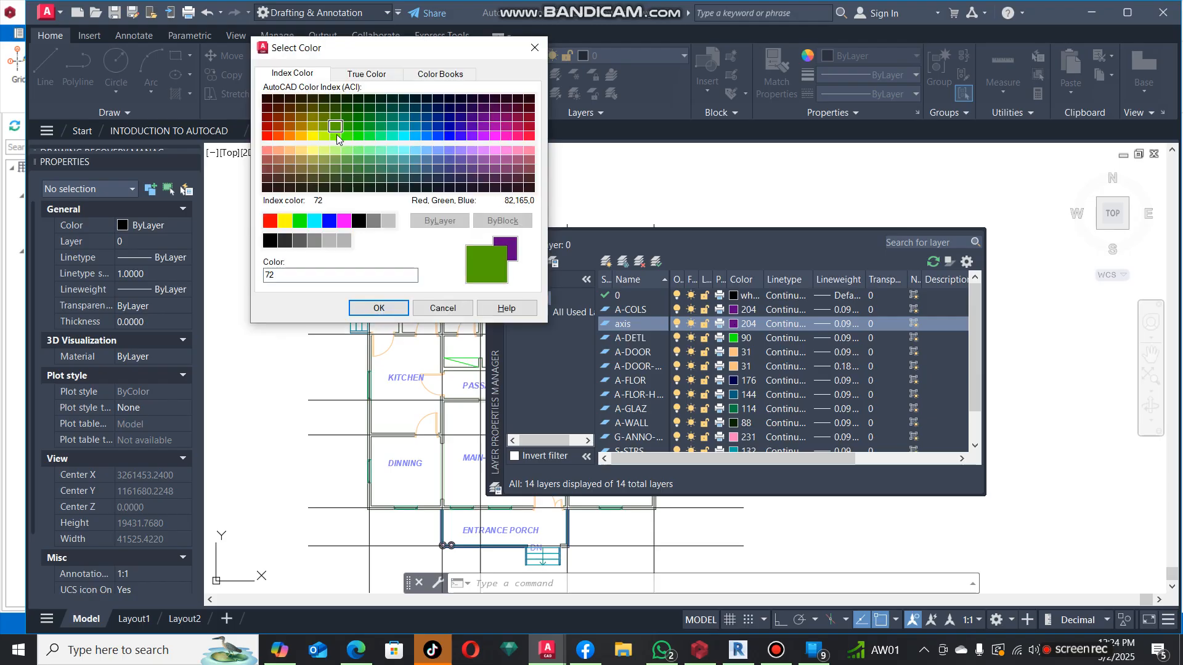
left_click(379, 308)
left_click(601, 322)
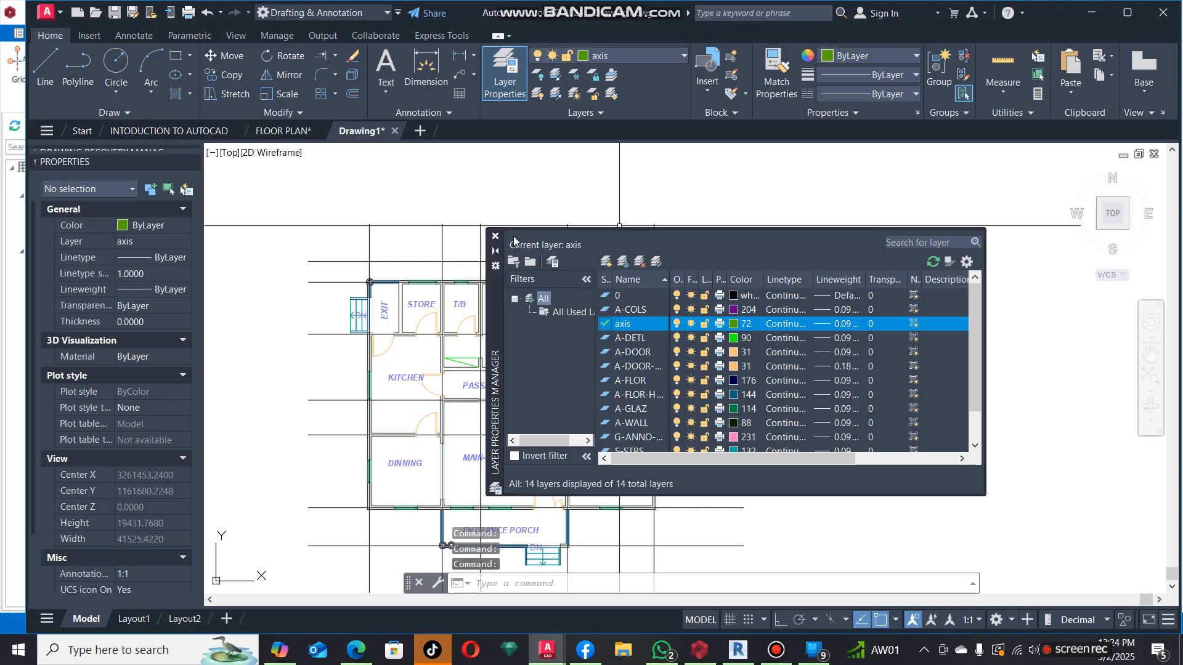
left_click(495, 236)
Draw a sloping sample line about 6440 units long on the axis layer, in the empty space beside the floor plan.
type("l")
key("Return")
left_click(864, 191)
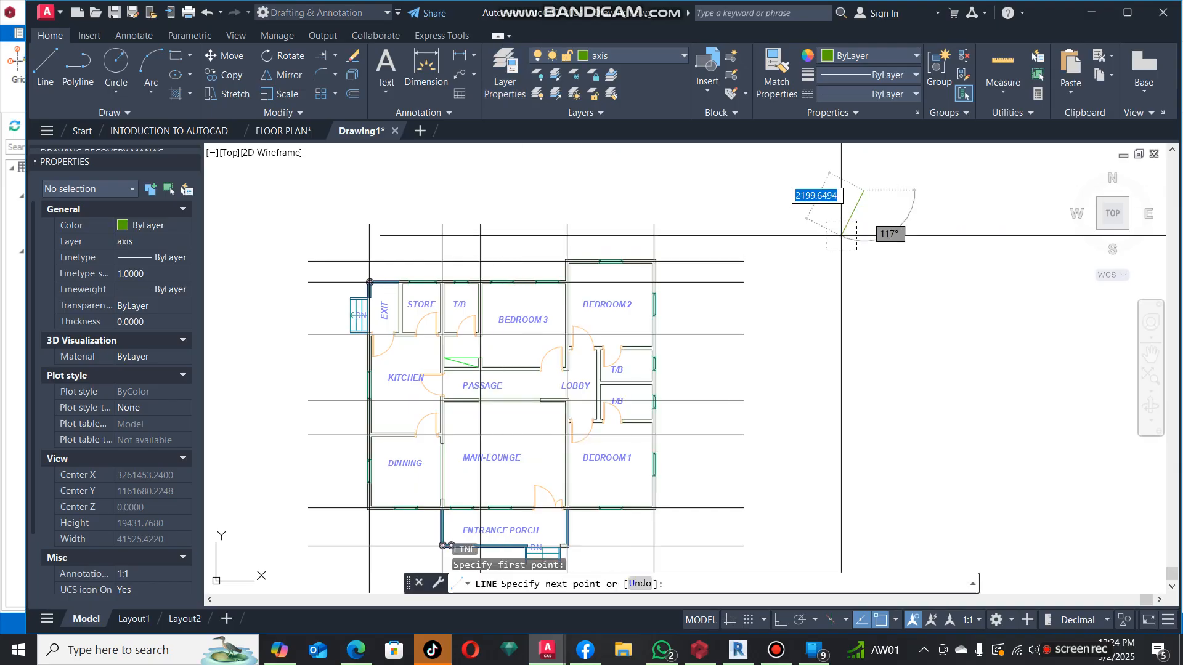
left_click(821, 334)
key("Escape")
Match the properties of the sample line onto all horizontal and vertical grid lines of the floor plan.
type("ma")
key("Return")
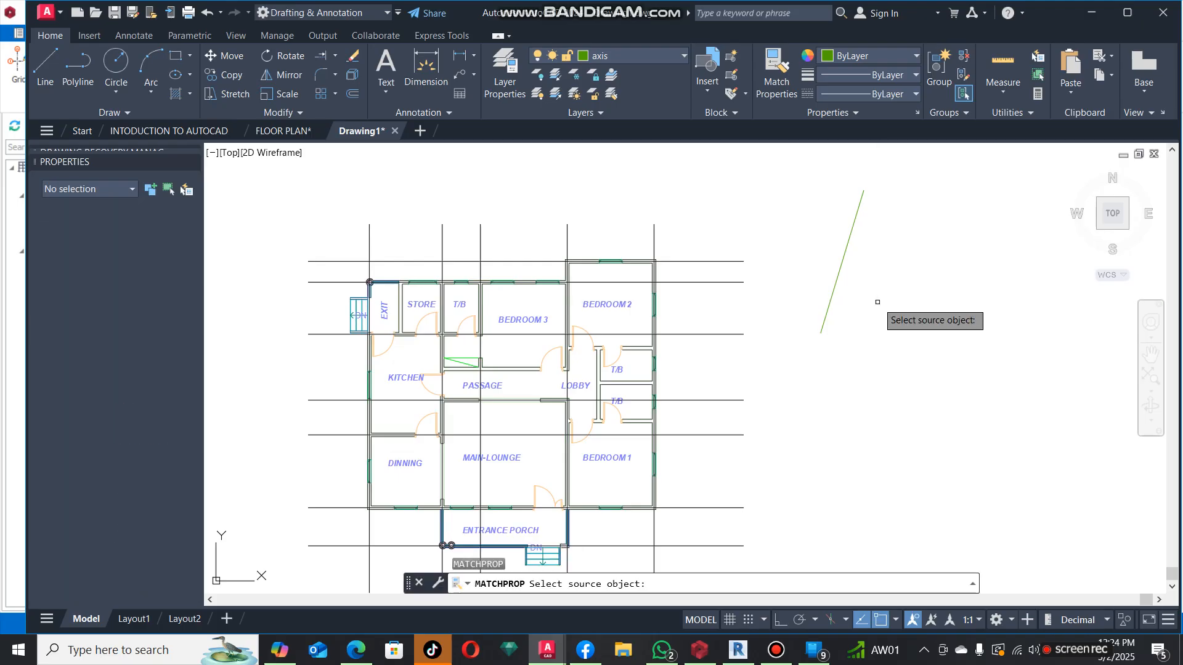
left_click(852, 230)
scroll(747, 190, "down", 3)
left_click(765, 211)
left_click(747, 330)
left_click(718, 201)
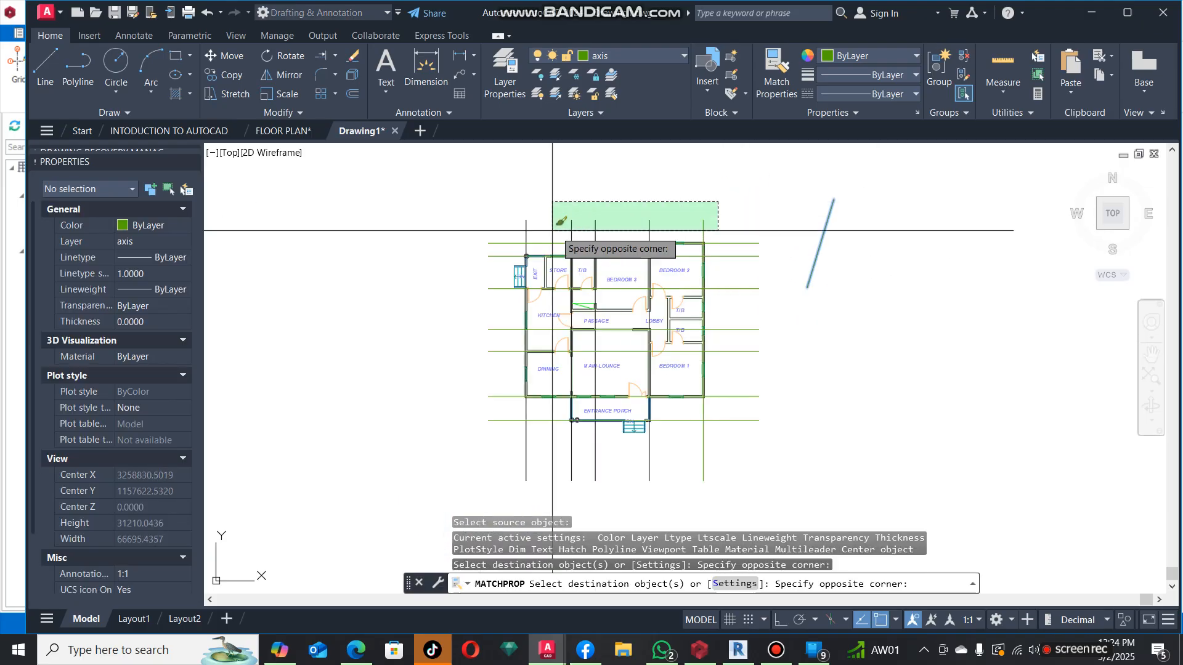
left_click(517, 237)
key("Escape")
Erase the sloping sample line beside the floor plan.
left_click(850, 203)
left_click(787, 238)
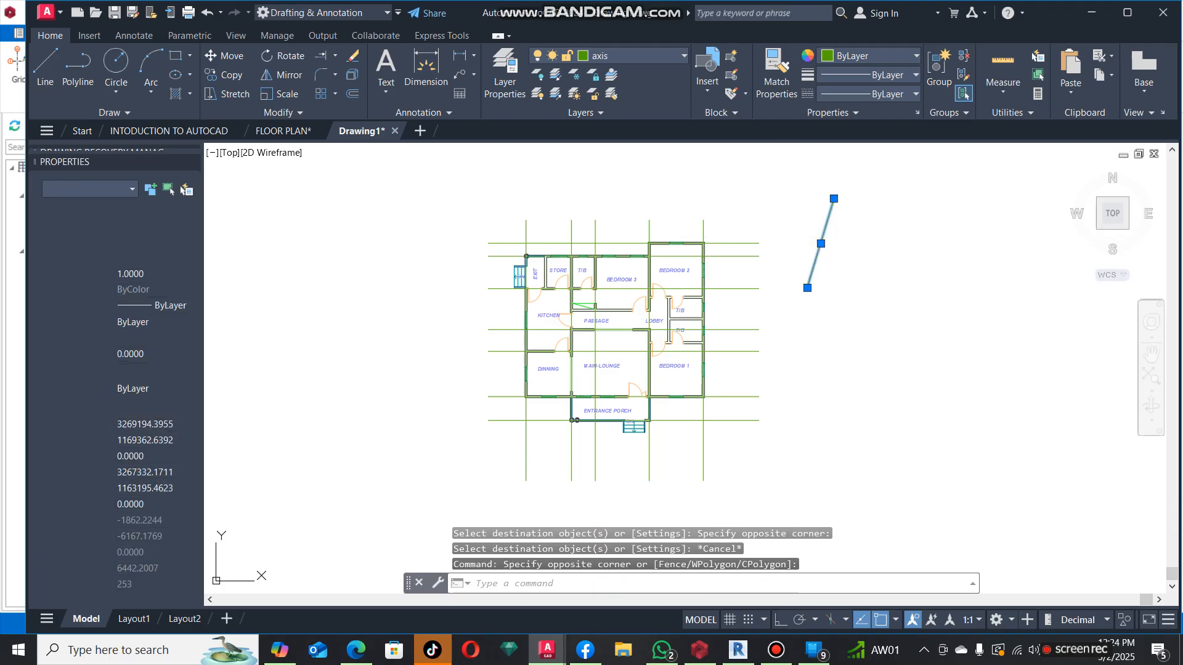
type("e")
key("Return")
Add a new layer named column and make it the current layer.
scroll(724, 244, "up", 4)
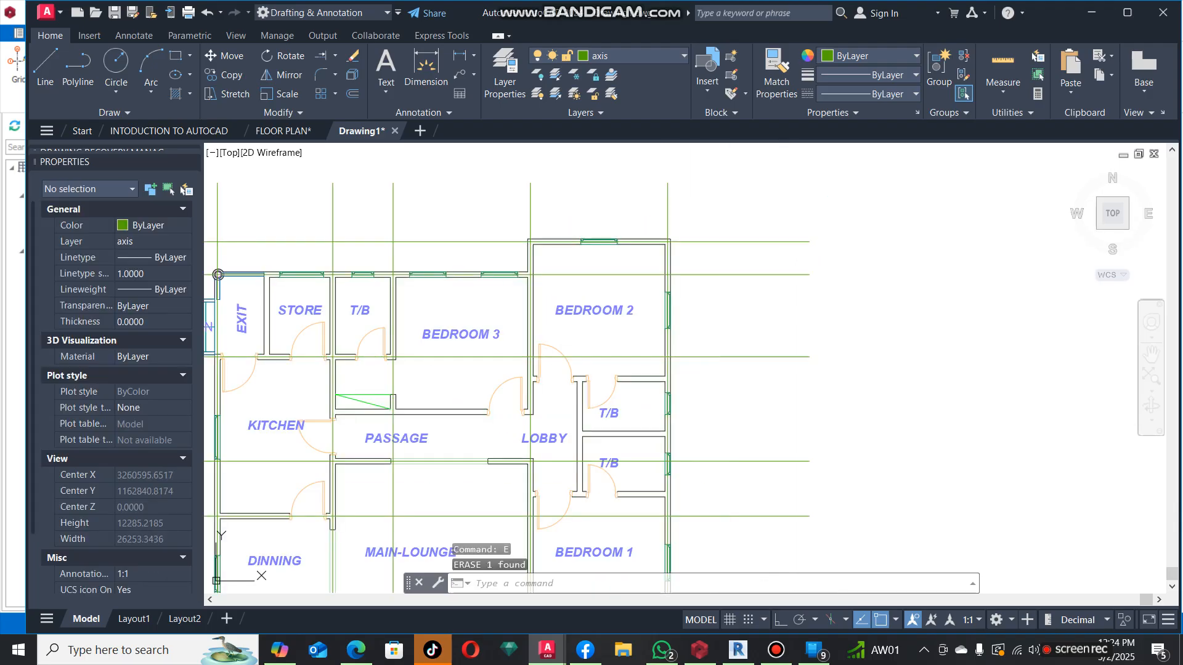
type("la")
key("Return")
left_click(641, 309)
right_click(649, 305)
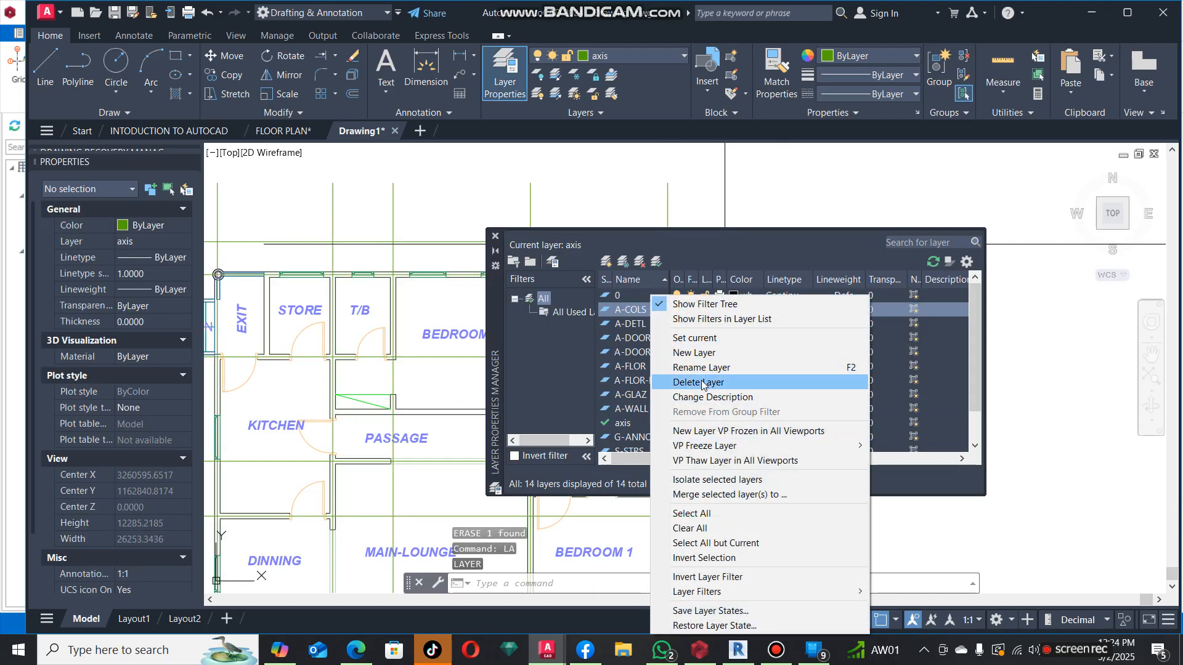
left_click(694, 352)
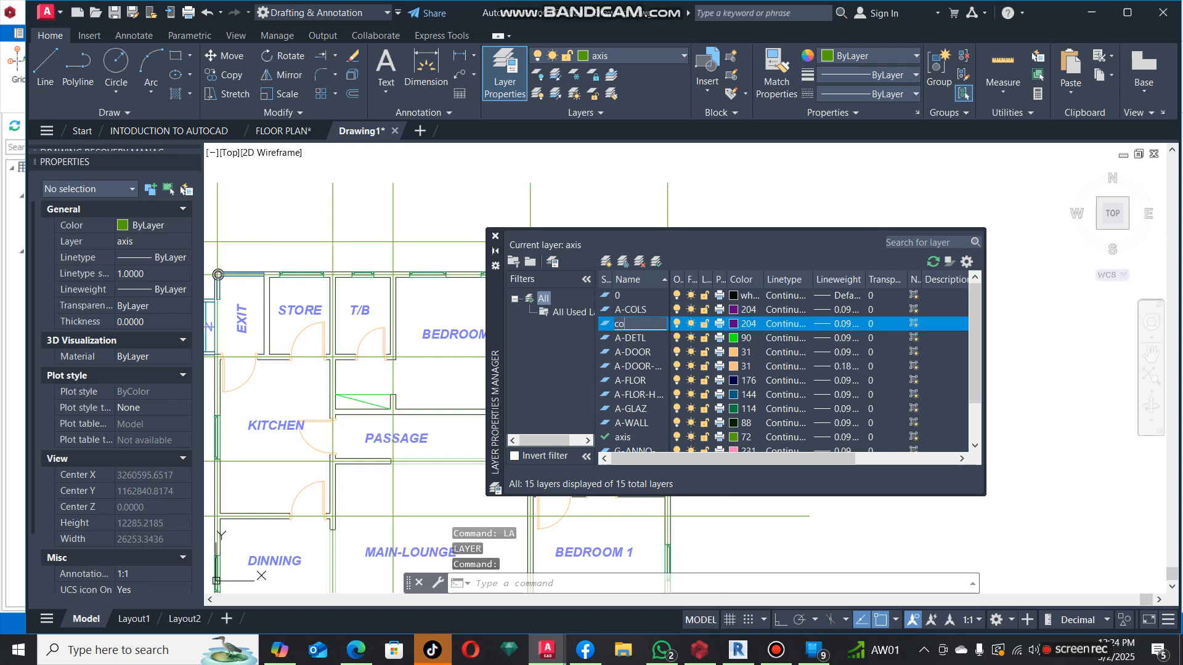
double_click(605, 325)
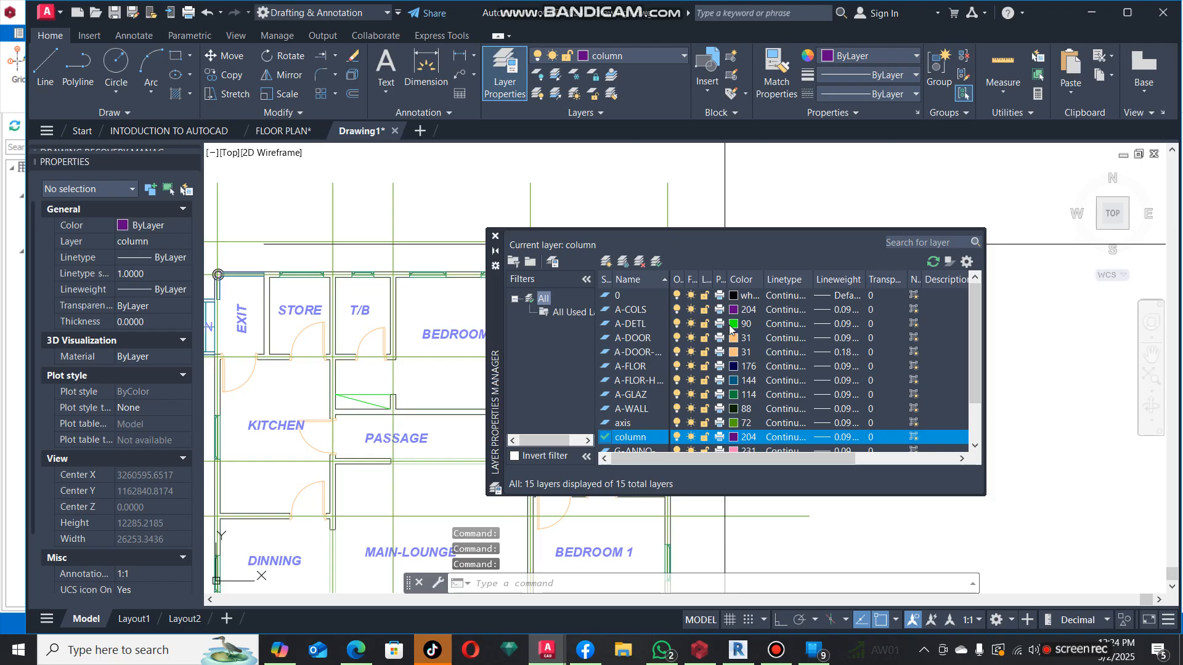
Set the A-DETL layer's colour to 220, and make column the current layer with colour 210.
left_click(733, 324)
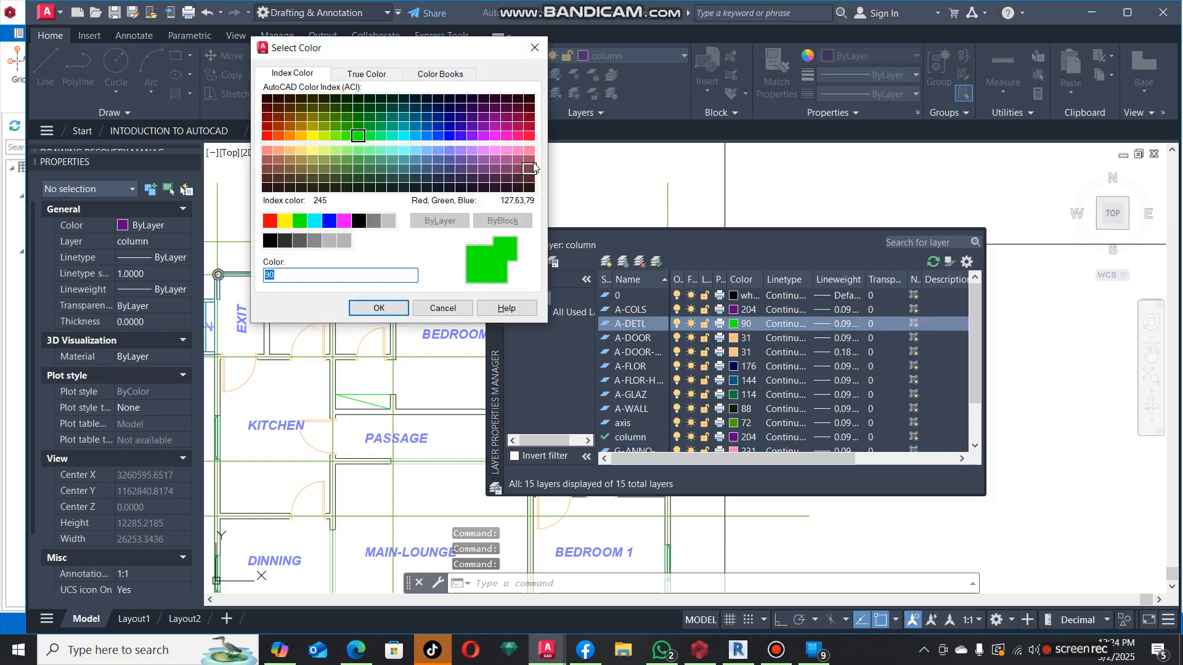
left_click(376, 308)
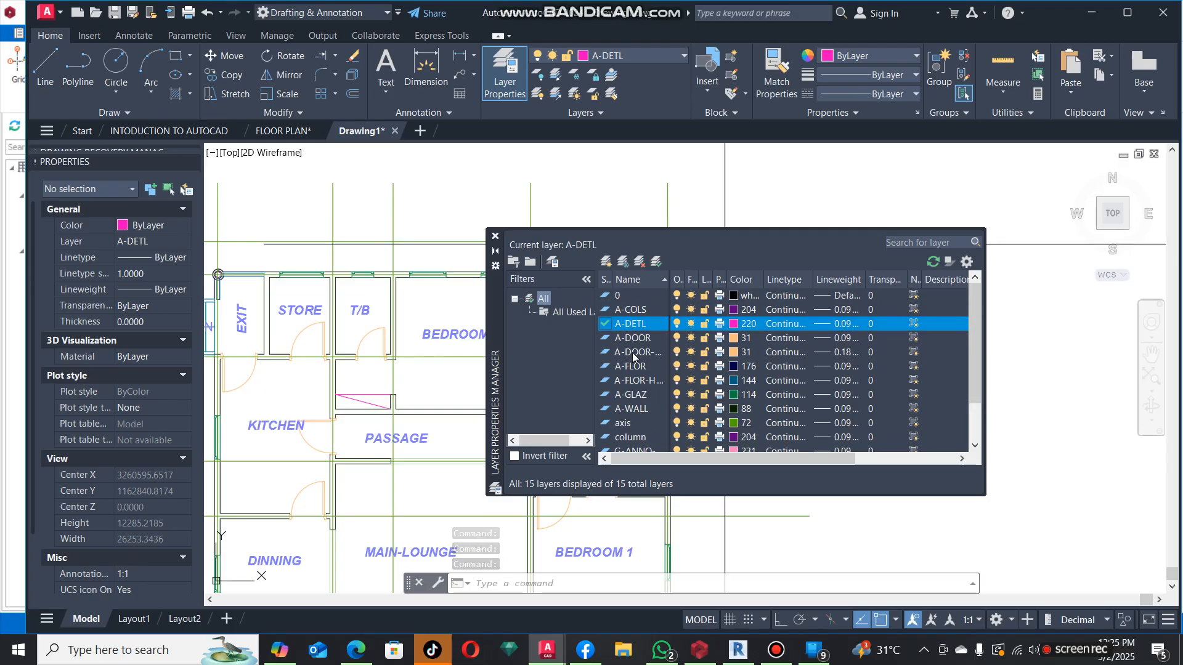
scroll(638, 356, "down", 1)
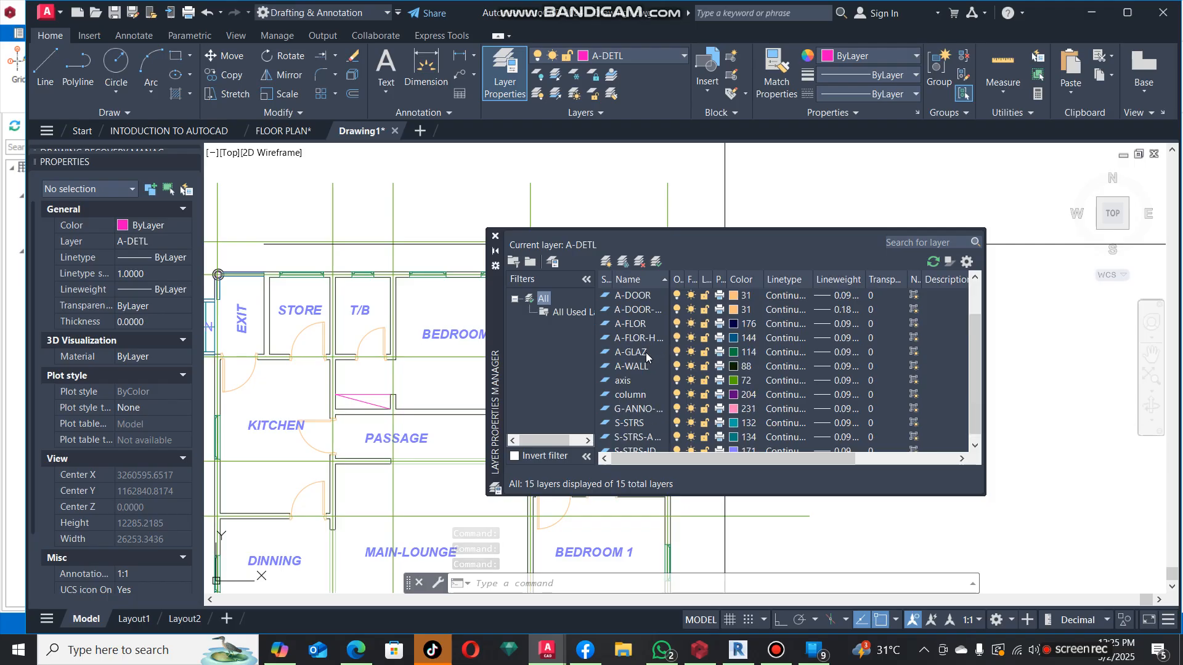
left_click(607, 395)
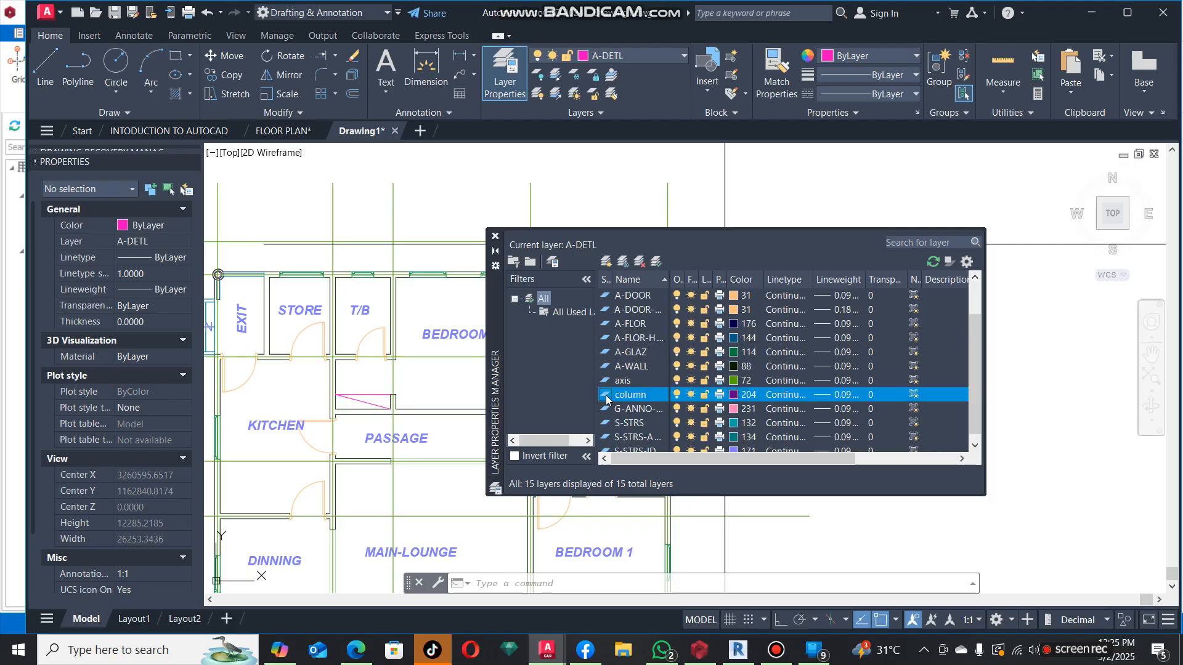
left_click(733, 395)
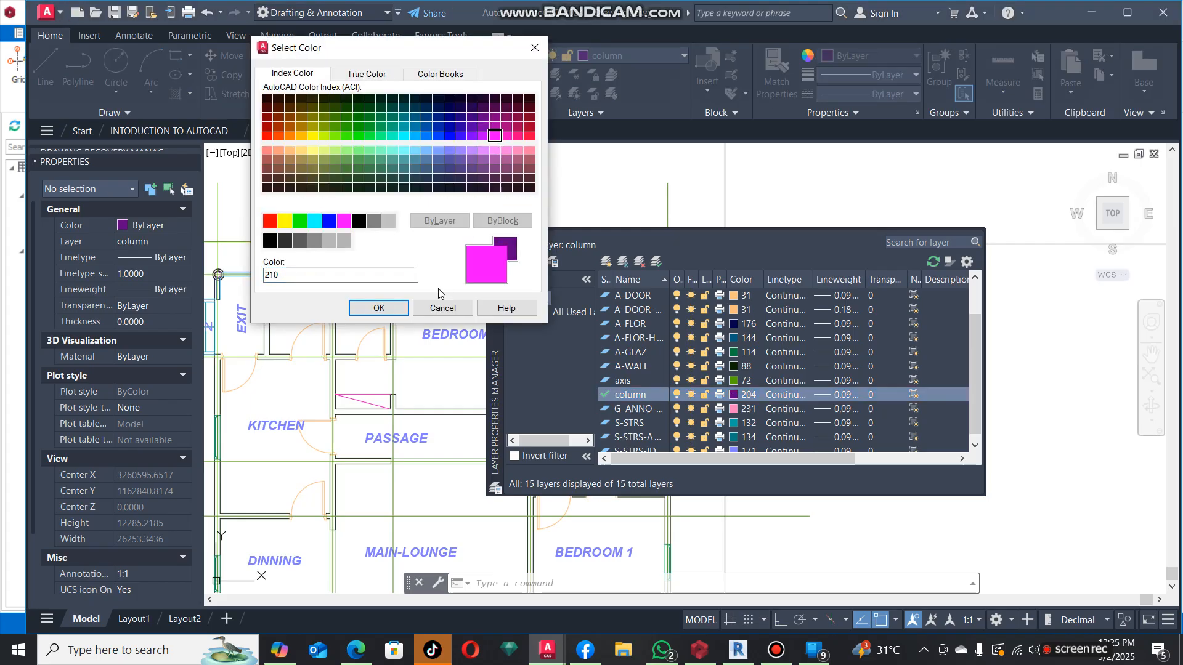
left_click(402, 309)
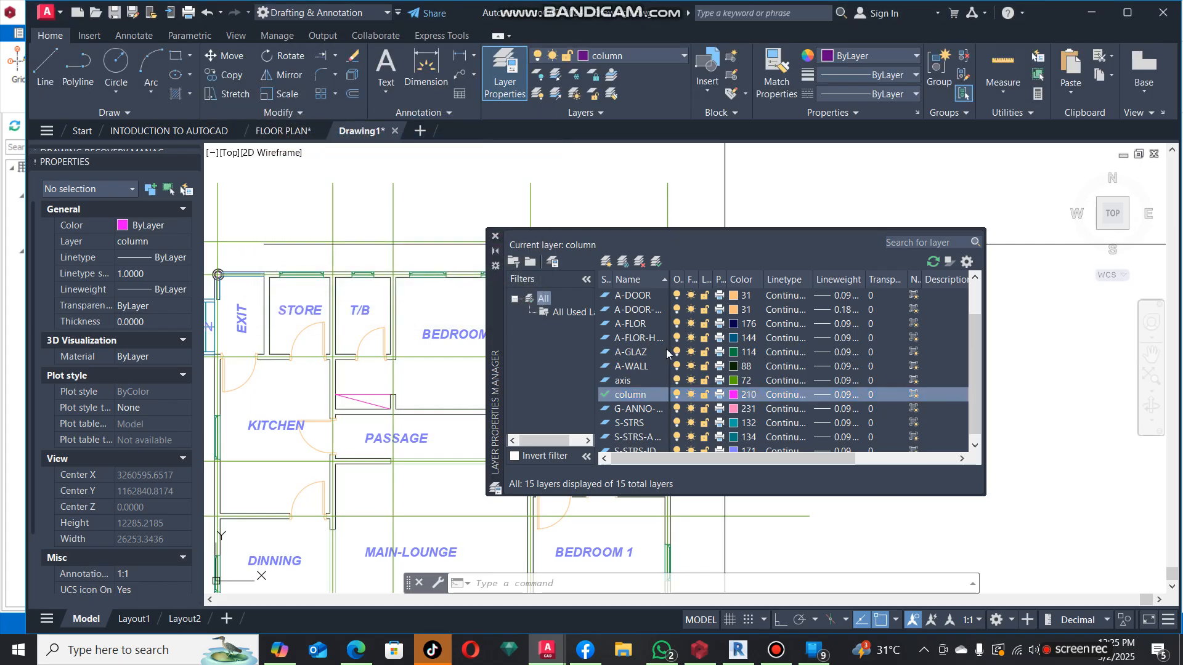
left_click(496, 236)
Draw a 150 by 150 square column with Rectangle at the outer wall corner where Bedroom 2 projects beyond Bedroom 3.
scroll(626, 240, "down", 4)
scroll(663, 249, "up", 6)
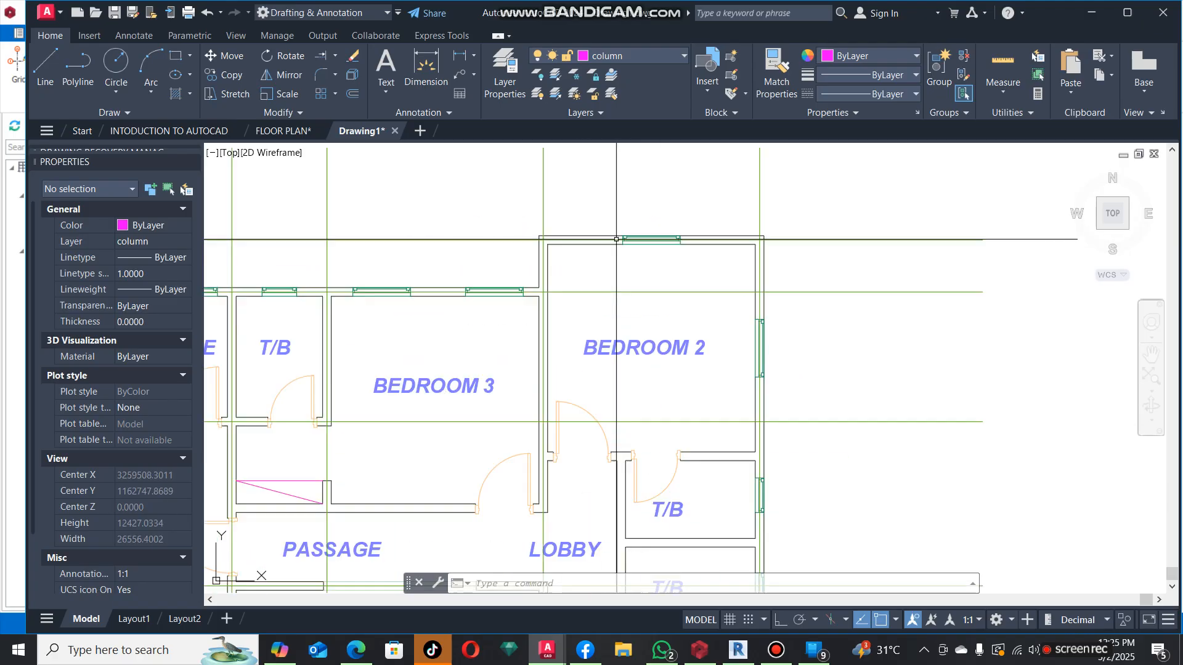
type("rec")
key("Return")
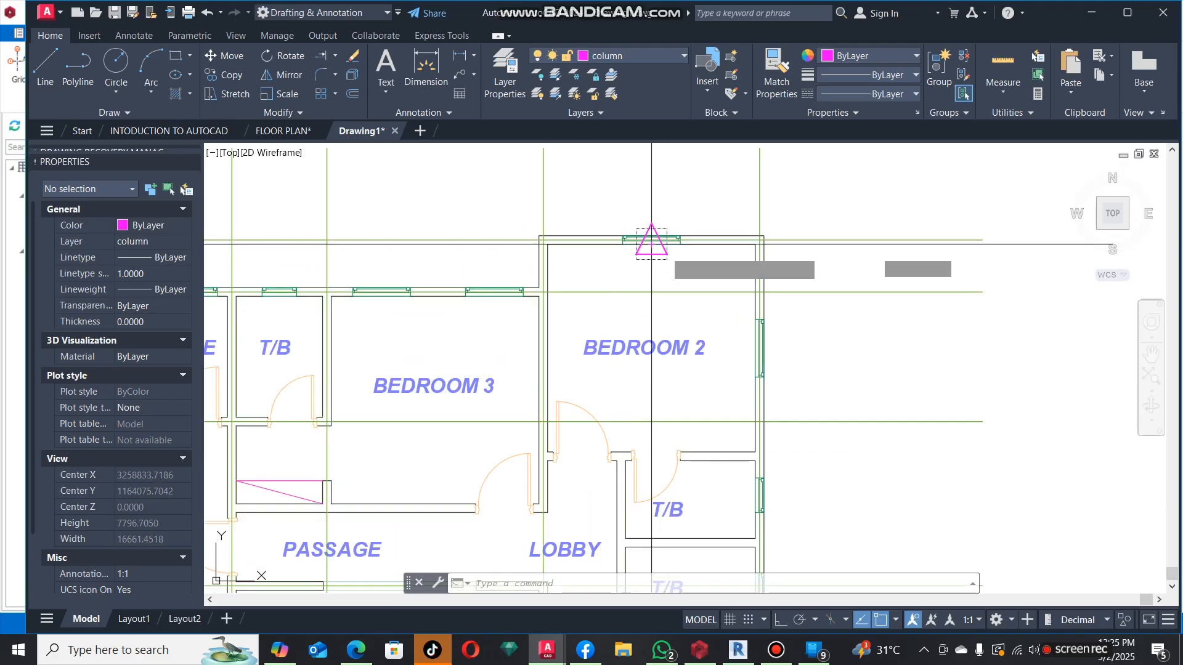
scroll(569, 234, "up", 4)
left_click(493, 240)
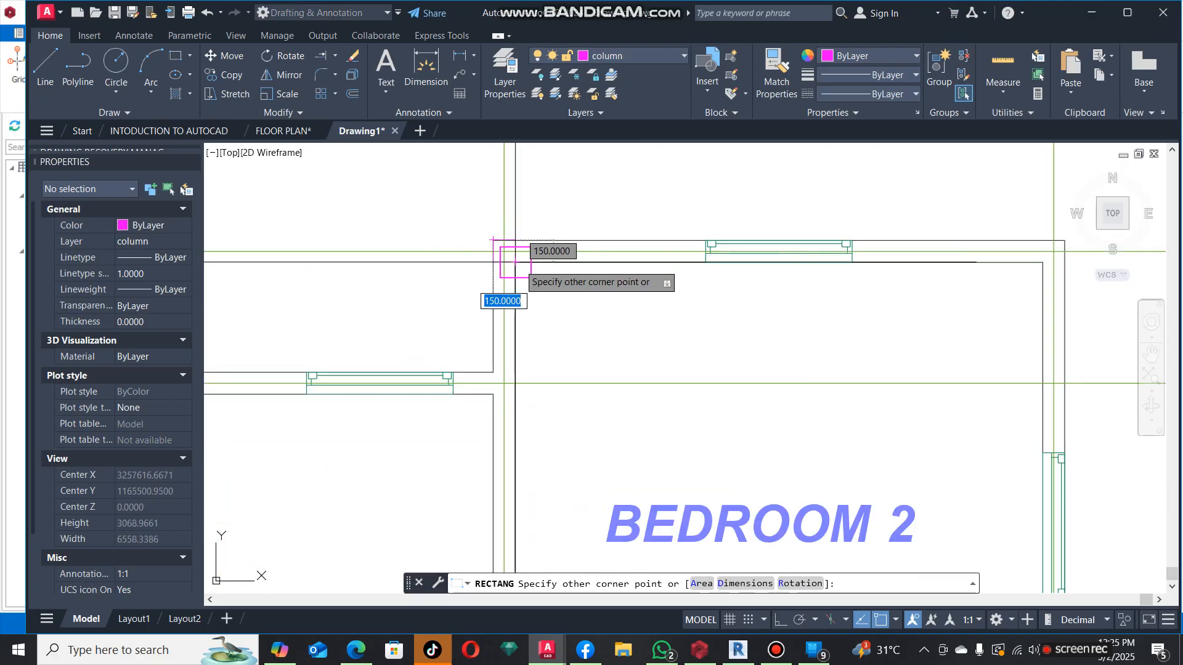
left_click(515, 262)
Copy the column by its centre to Bedroom 2's outer top corner and the axis junction with Bedroom 3's top wall.
left_click(516, 248)
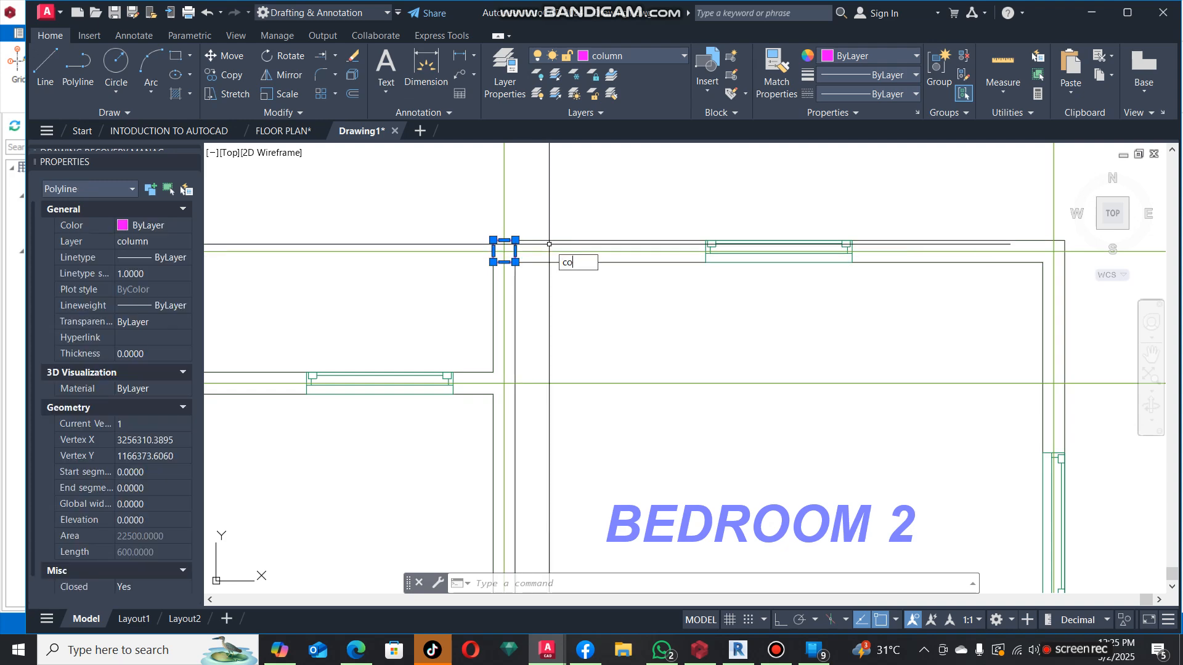
key("Return")
scroll(500, 269, "up", 4)
left_click(509, 224)
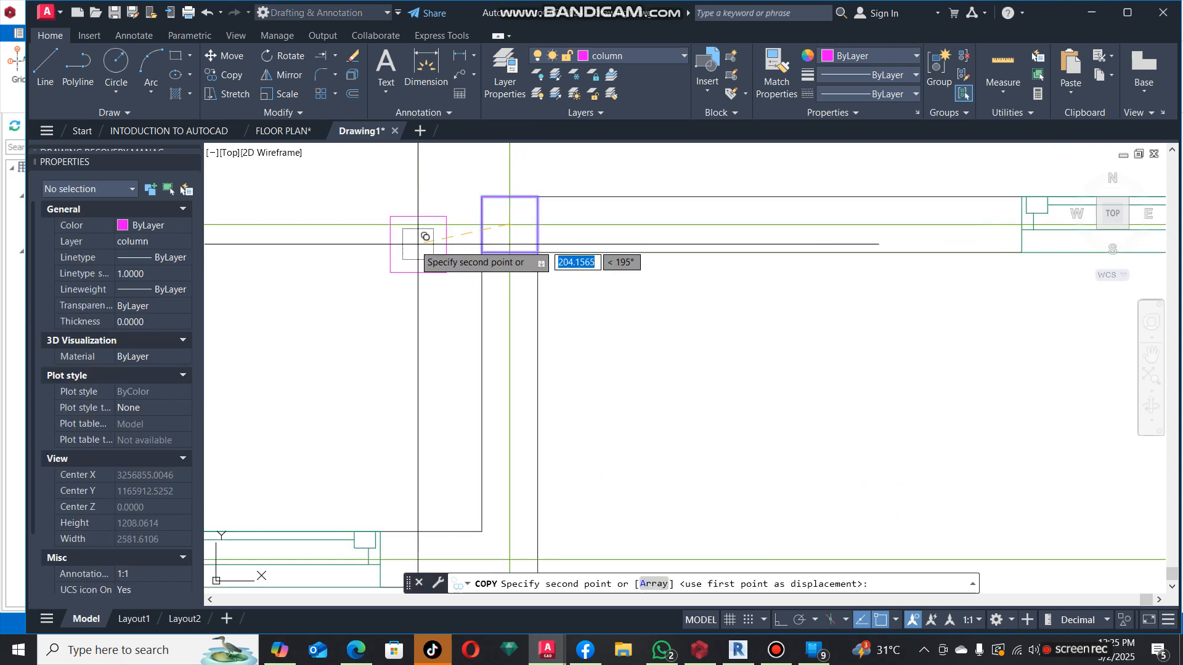
scroll(766, 206, "down", 4)
scroll(765, 259, "up", 3)
scroll(741, 236, "down", 4)
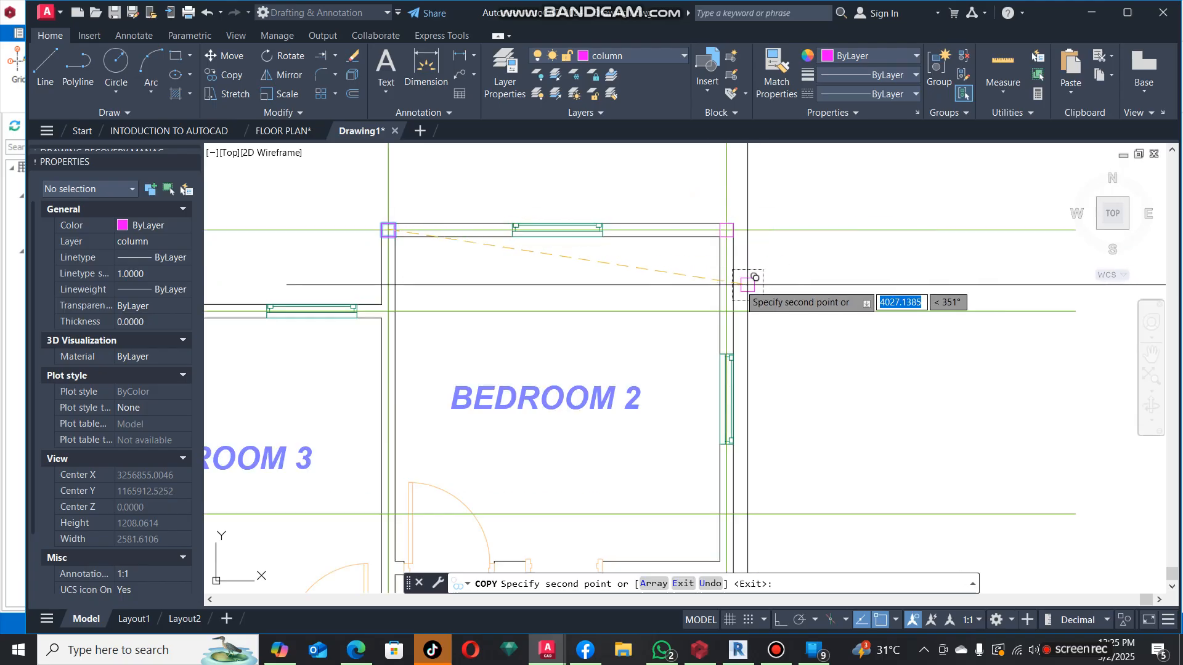
scroll(392, 300, "up", 4)
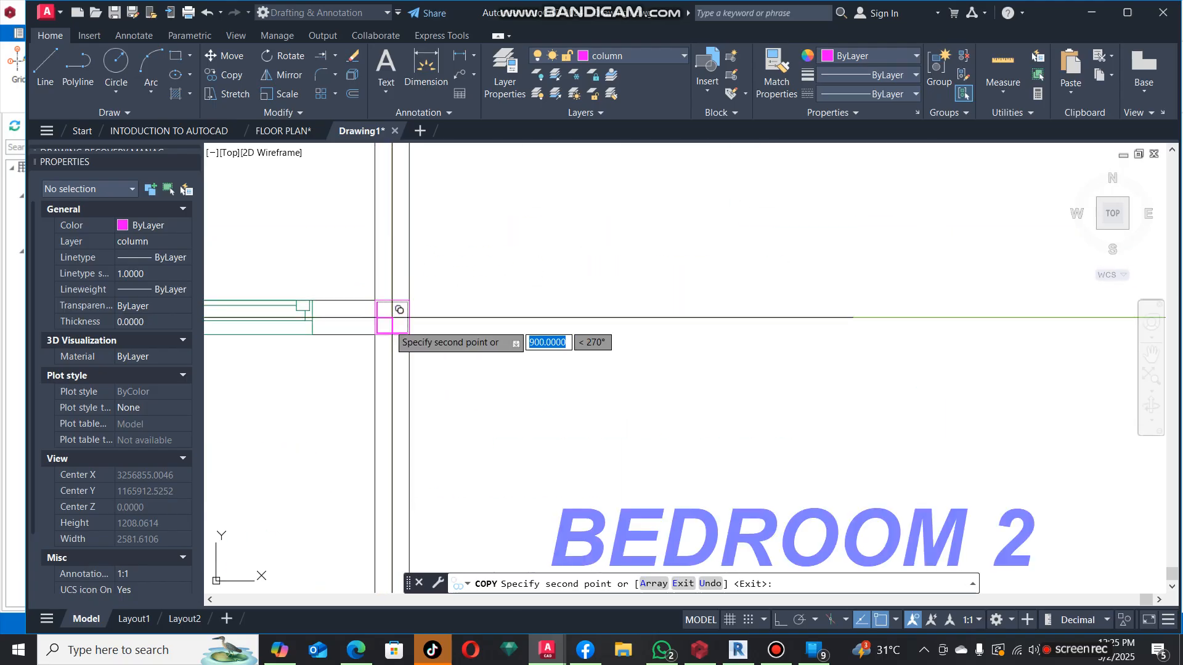
scroll(615, 223, "down", 4)
Copy the column onto the axis intersections along the top outer wall from Bedroom 3 past the Store to the Exit corner.
scroll(530, 253, "down", 3)
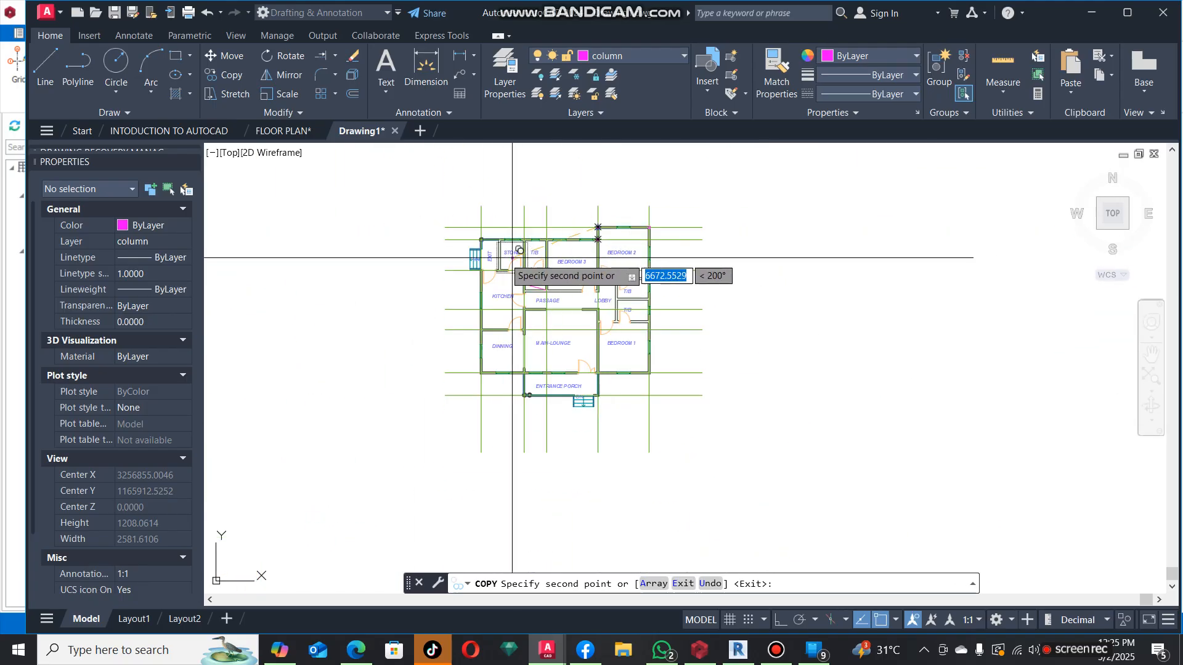
scroll(520, 223, "up", 3)
scroll(644, 223, "up", 4)
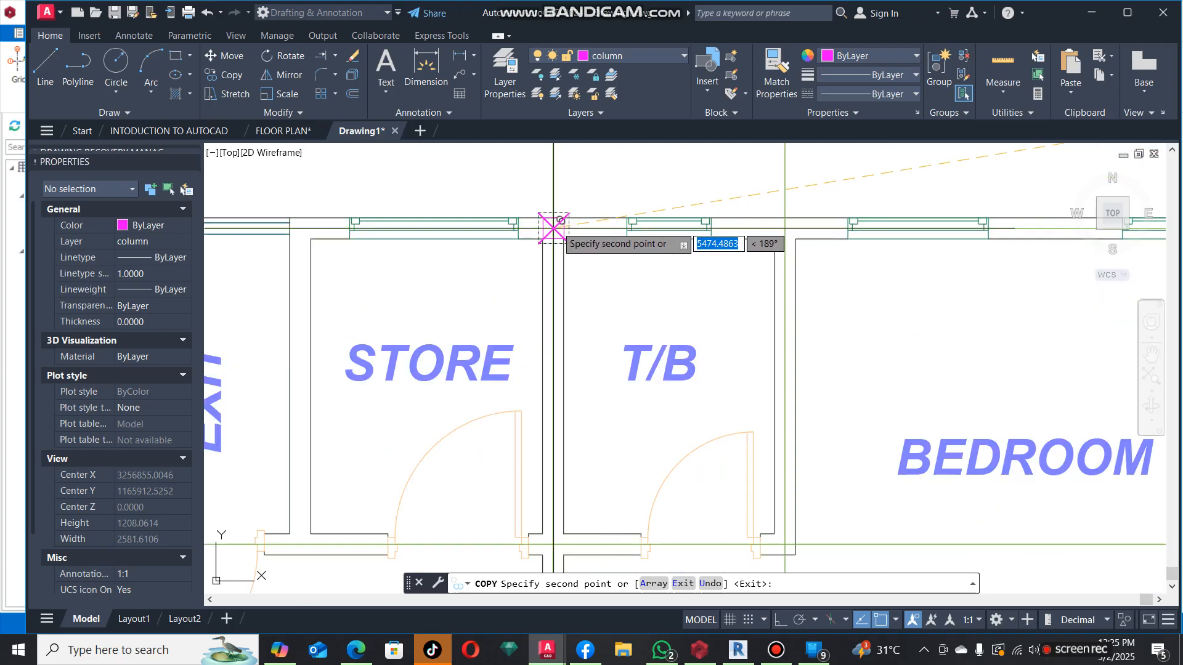
scroll(796, 220, "down", 4)
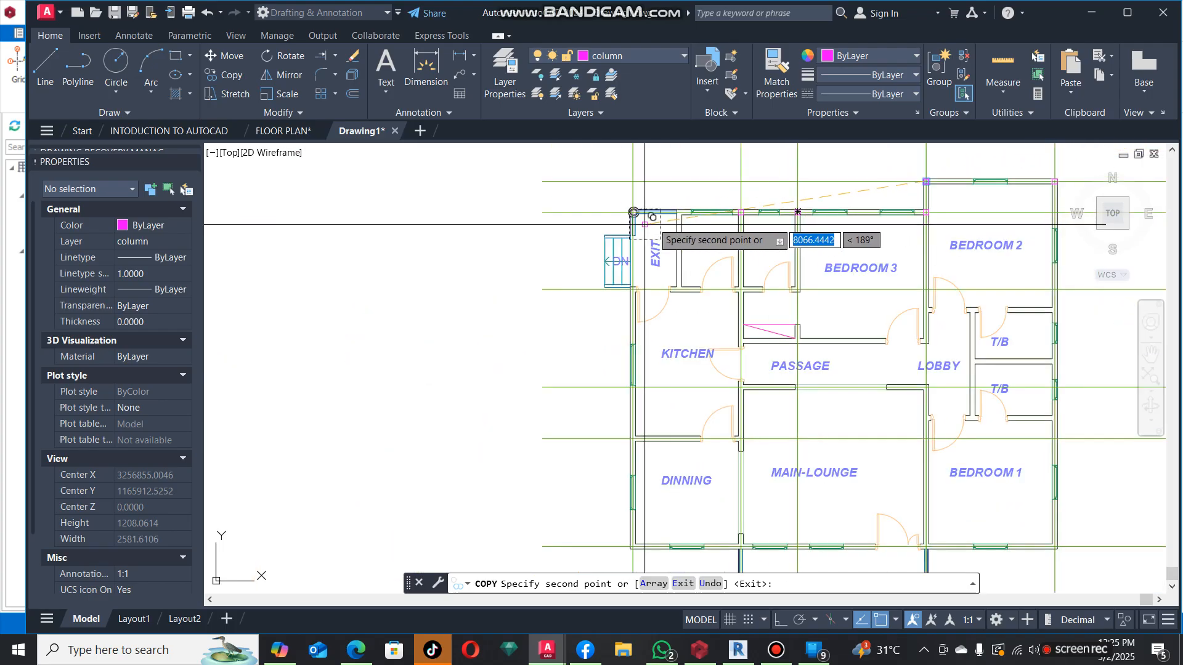
scroll(579, 184, "up", 4)
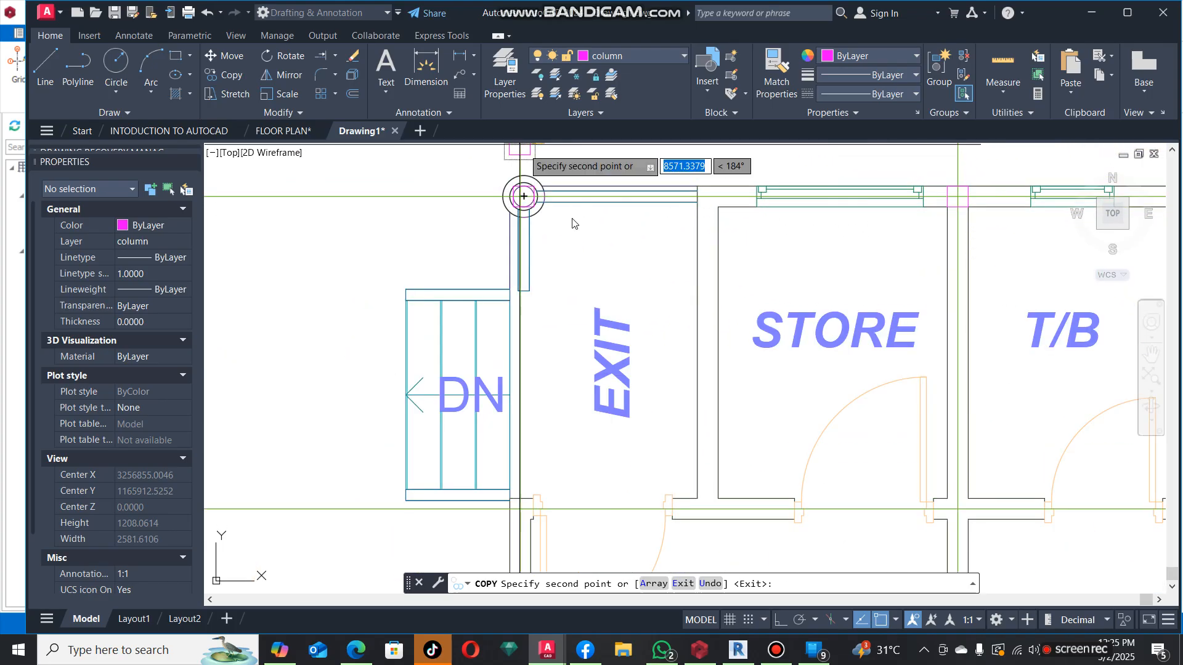
Copy the column to the Kitchen's outer corner beside the exit and to both ends of the Kitchen–Dinning wall.
scroll(520, 197, "down", 4)
scroll(520, 277, "up", 5)
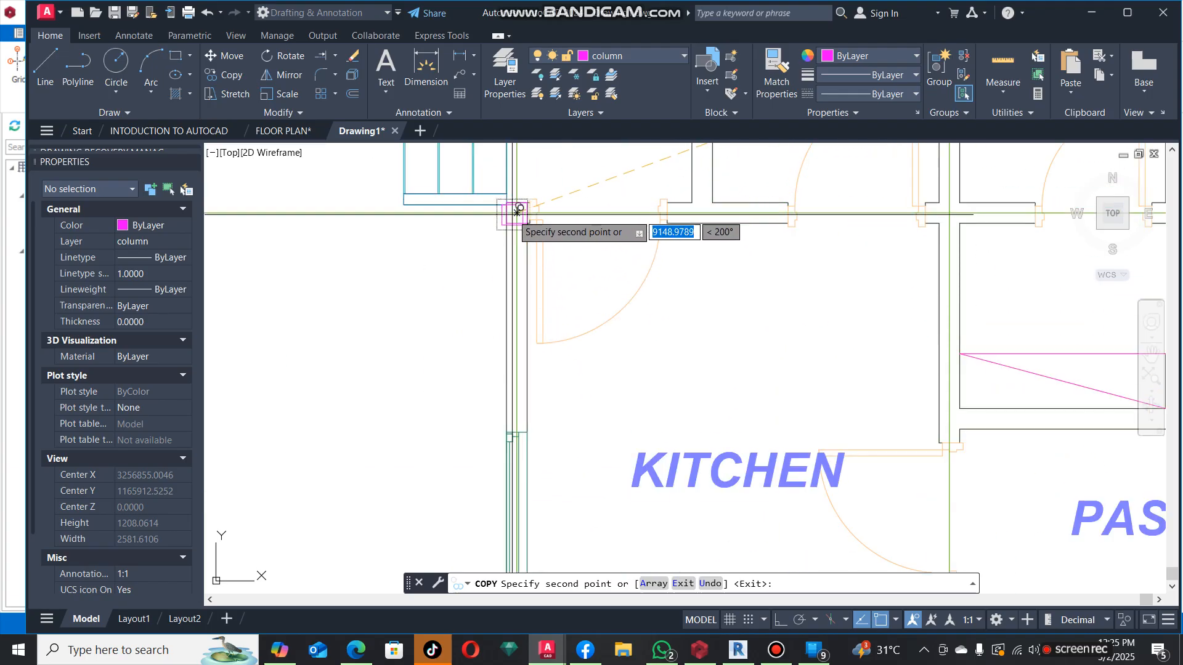
scroll(517, 213, "down", 4)
scroll(481, 324, "up", 5)
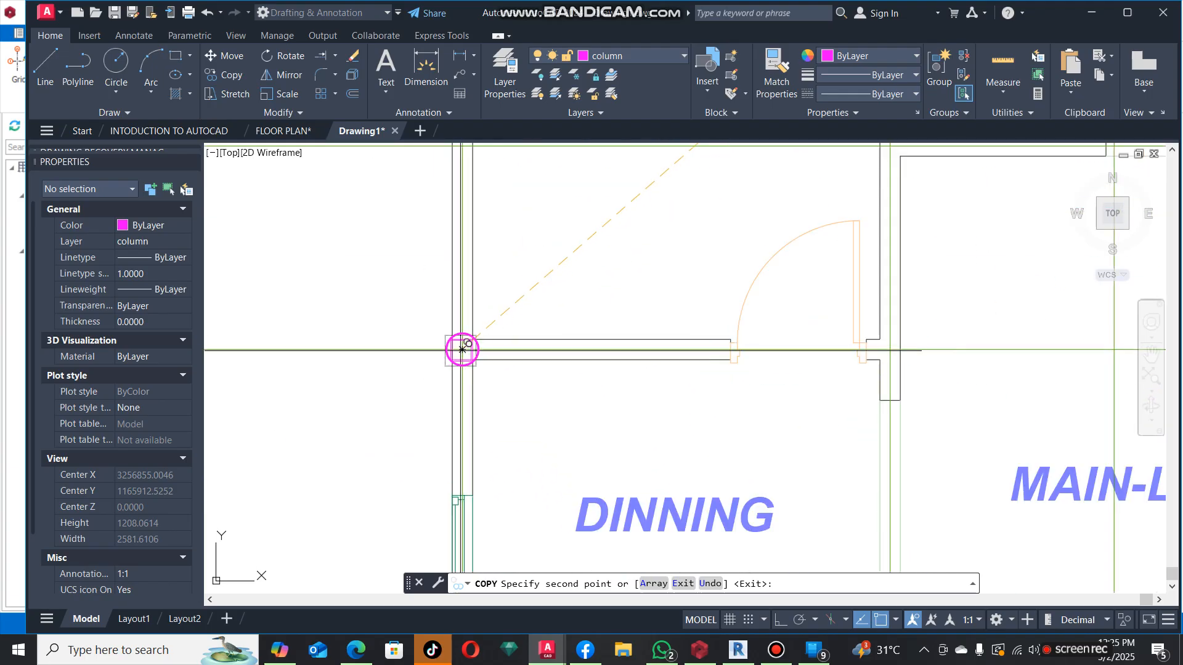
scroll(653, 251, "down", 5)
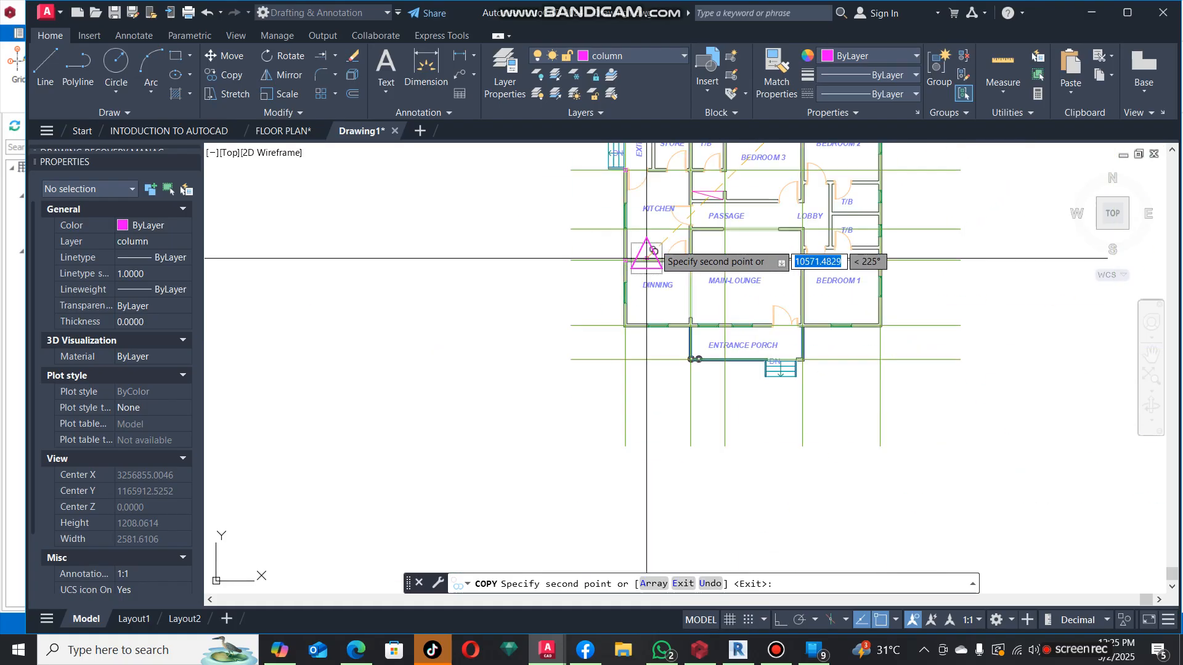
Copy the column along the front wall to the Dinning corner, both Main-Lounge wall junctions and Bedroom 1's outer corner.
scroll(656, 321, "up", 5)
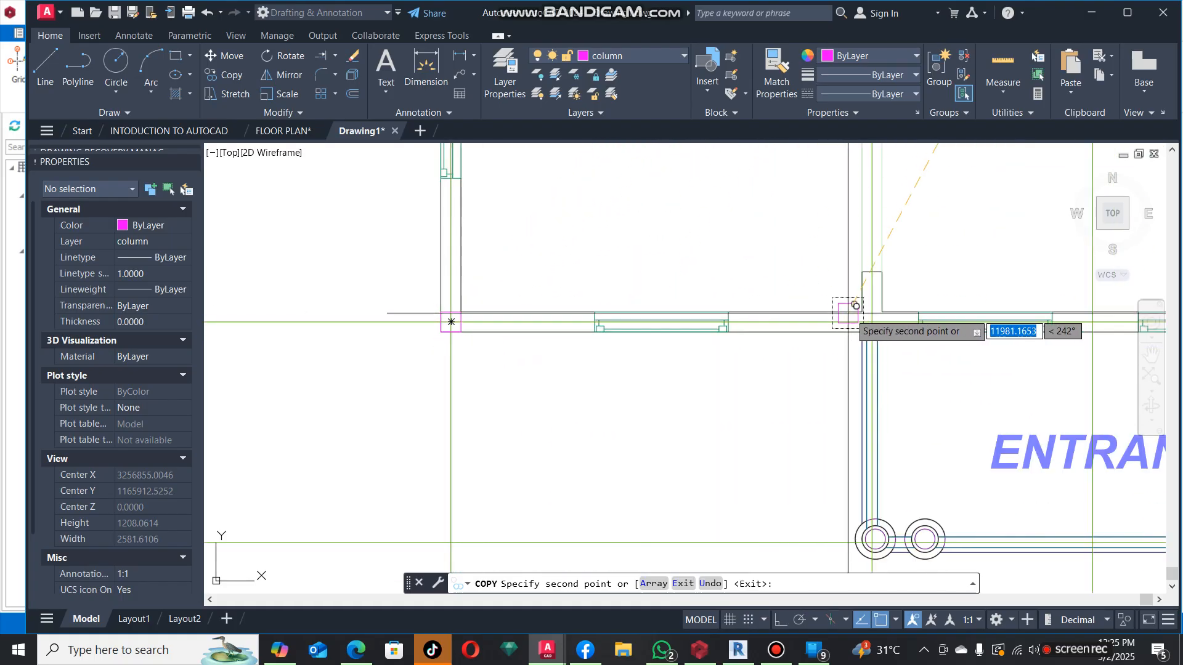
scroll(872, 318, "down", 6)
scroll(773, 293, "up", 5)
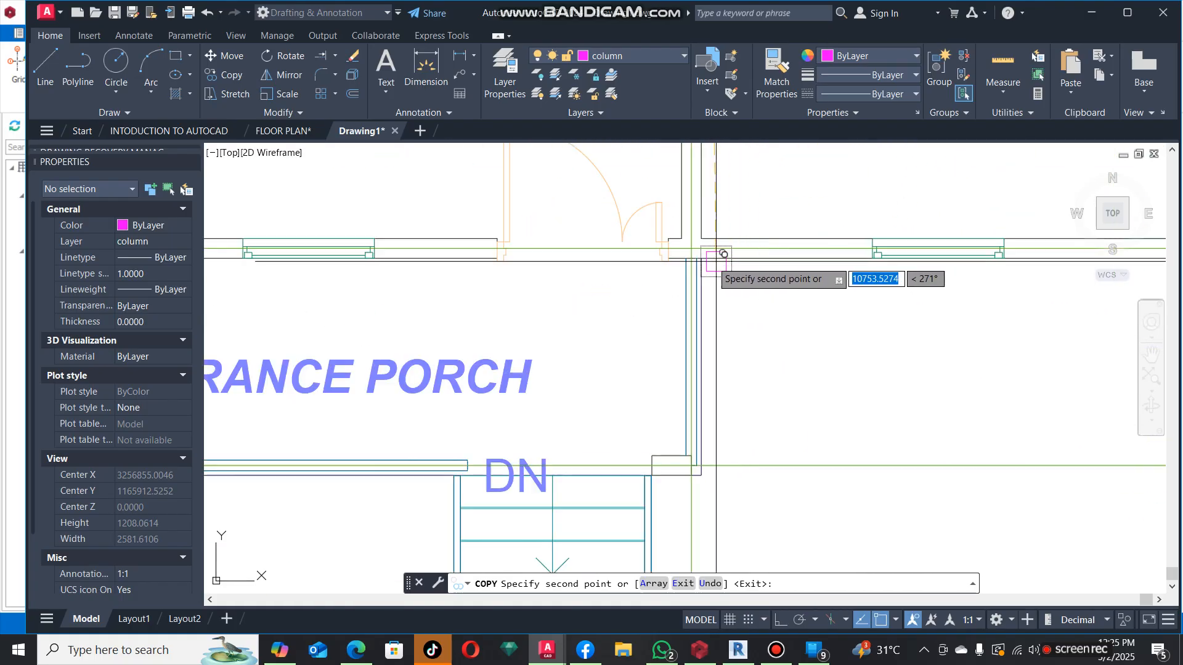
scroll(690, 247, "down", 6)
scroll(706, 304, "up", 5)
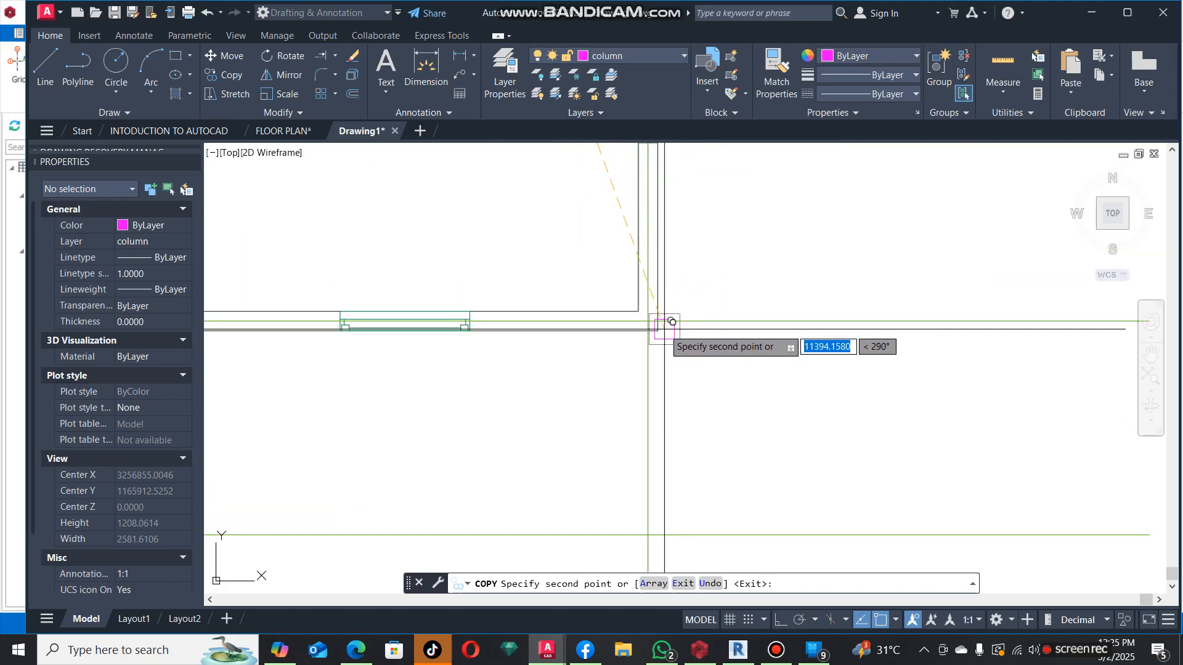
scroll(678, 336, "down", 5)
Examine where the T/B and Bedroom 1 partitions meet the axes, and end the column copying.
scroll(727, 290, "up", 3)
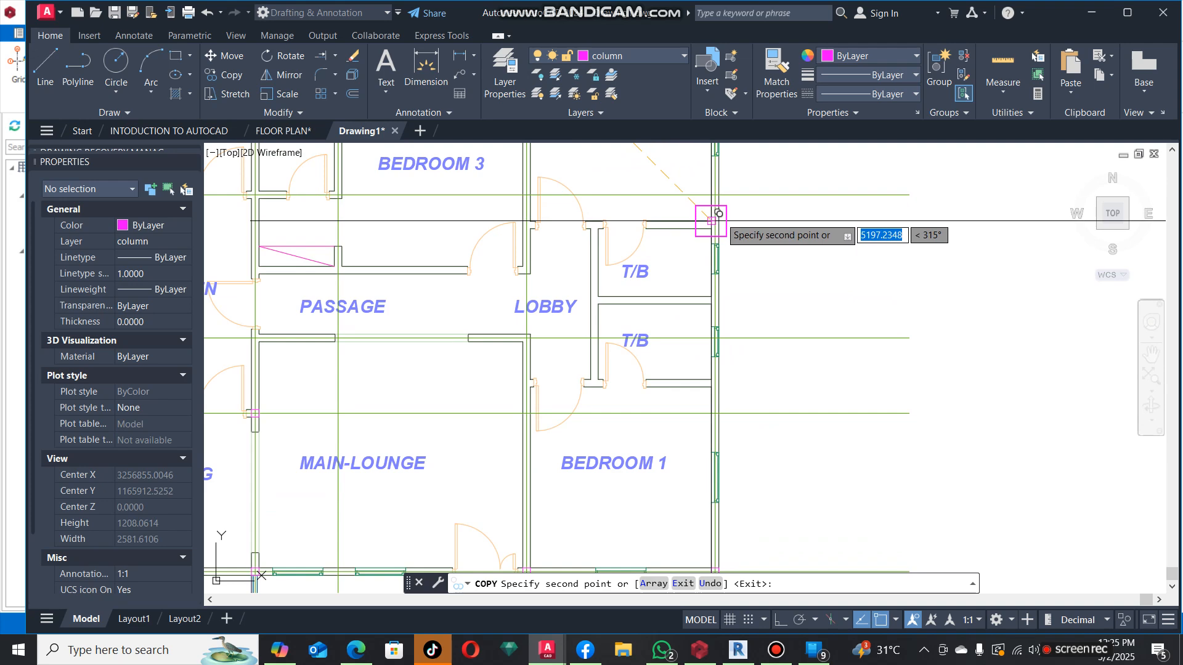
scroll(812, 395, "down", 5)
scroll(789, 376, "up", 3)
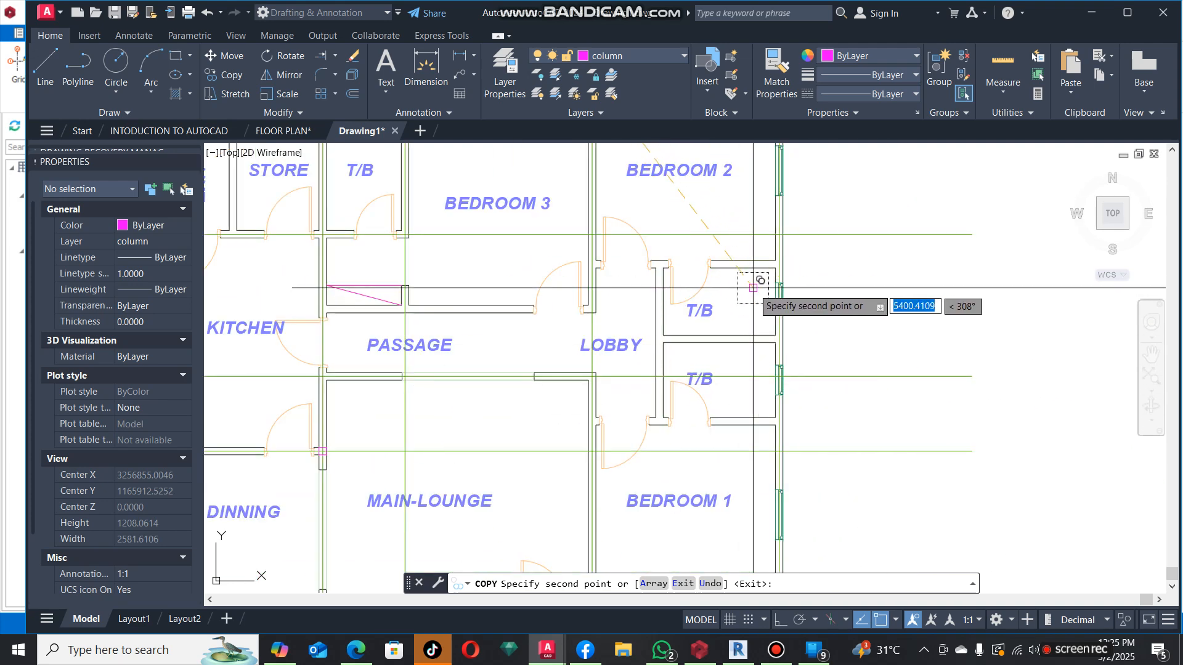
scroll(655, 395, "up", 5)
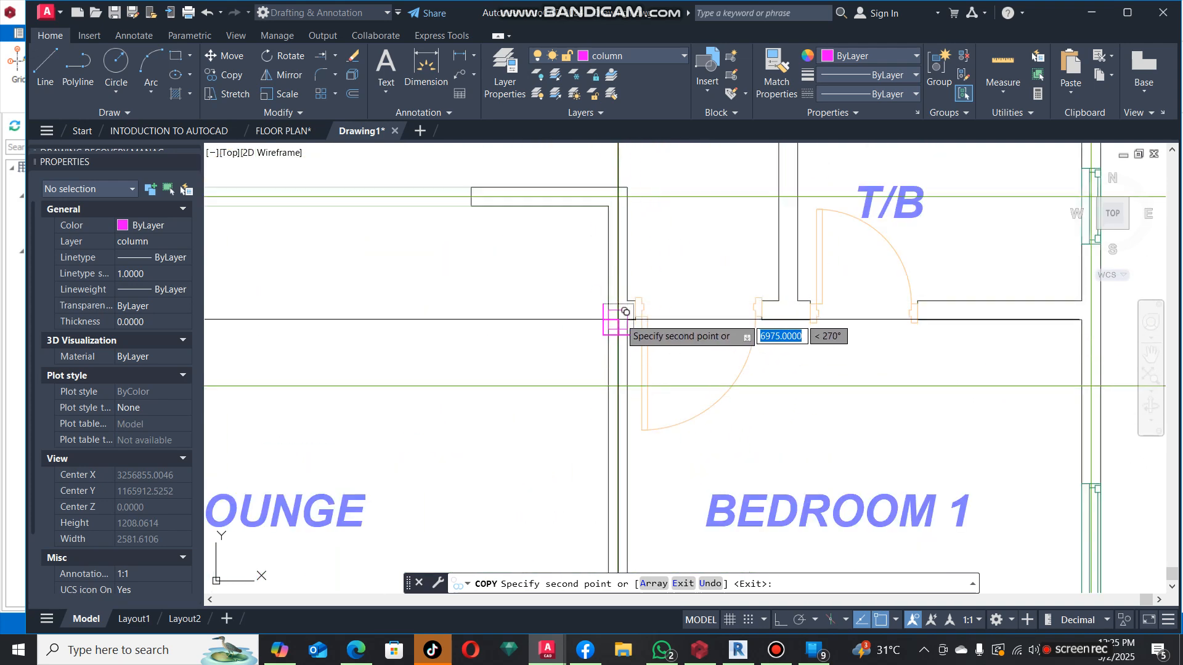
scroll(827, 343, "down", 5)
scroll(708, 317, "up", 4)
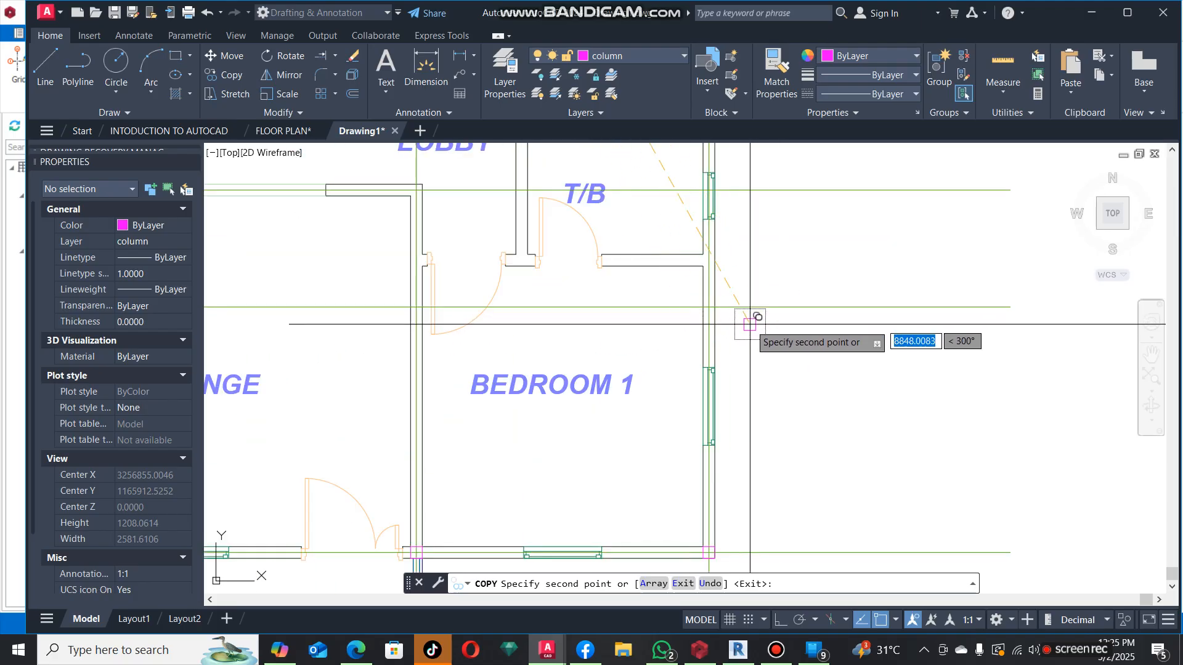
key("Escape")
scroll(811, 343, "down", 3)
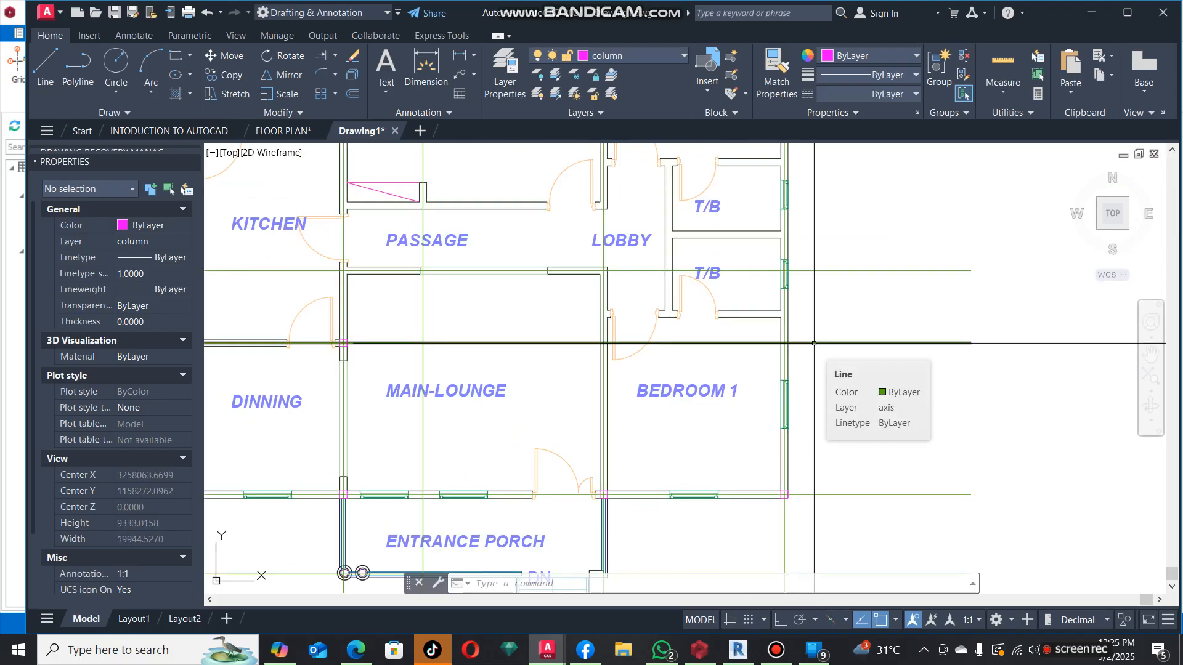
left_click(624, 269)
type("co")
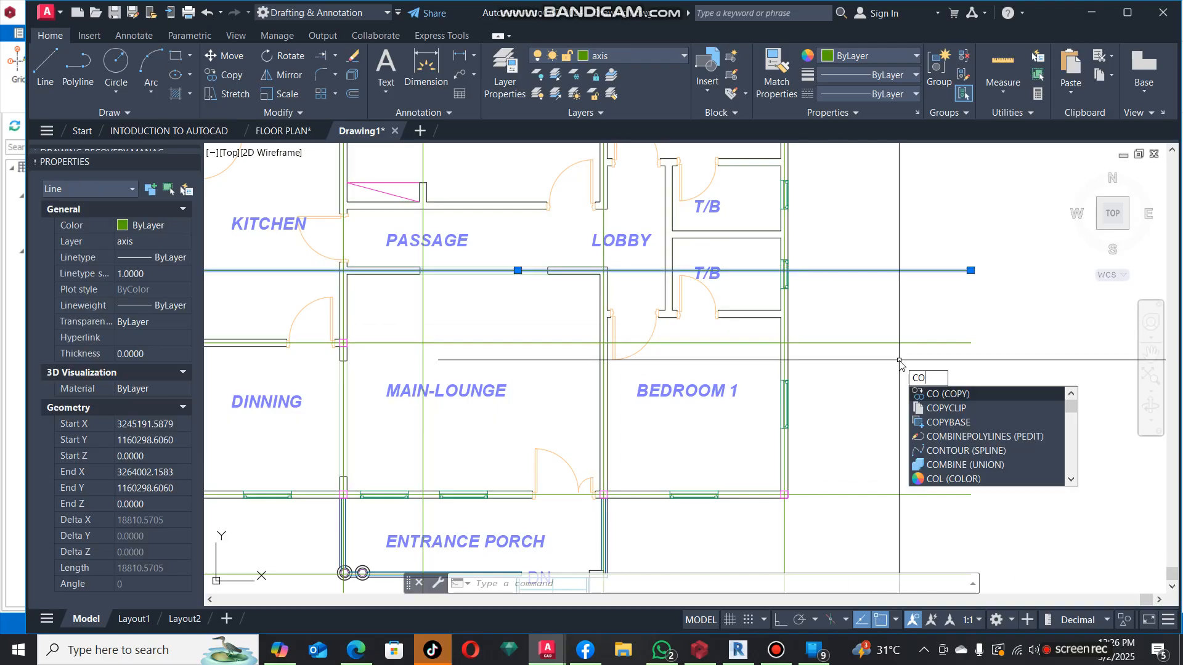
key("Return")
key("Escape")
Draw a helper line across the thickness of the Bedroom 1–T/B wall where it meets the outer wall.
scroll(789, 312, "up", 8)
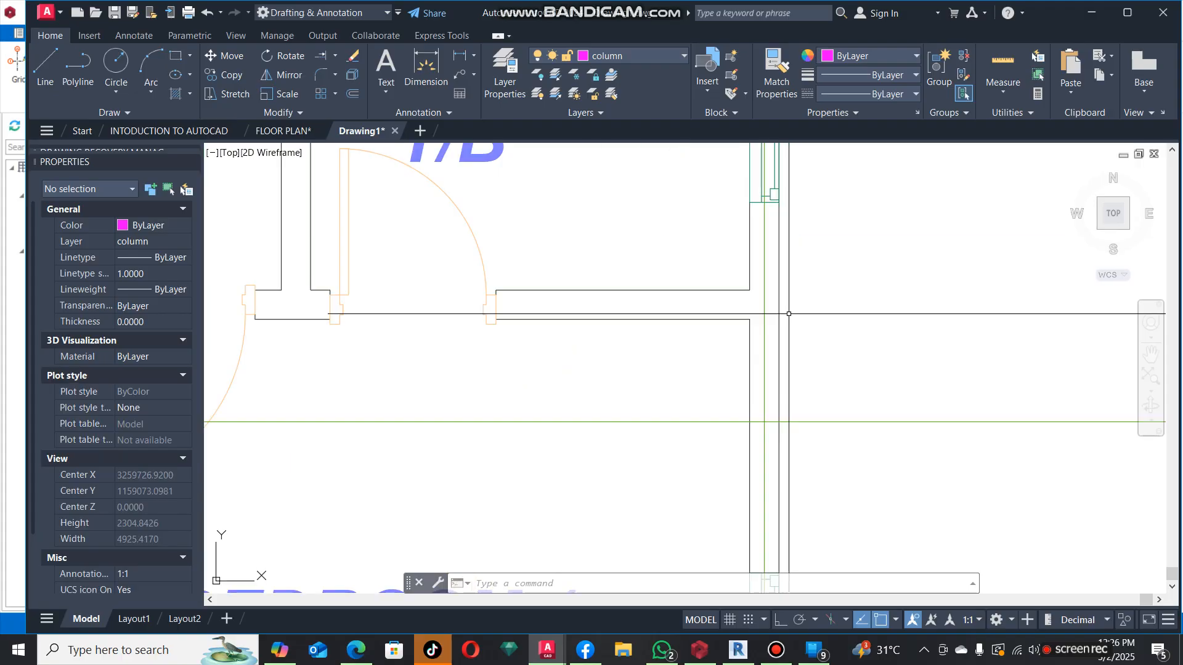
scroll(748, 297, "up", 2)
type("l")
key("Return")
scroll(748, 297, "up", 2)
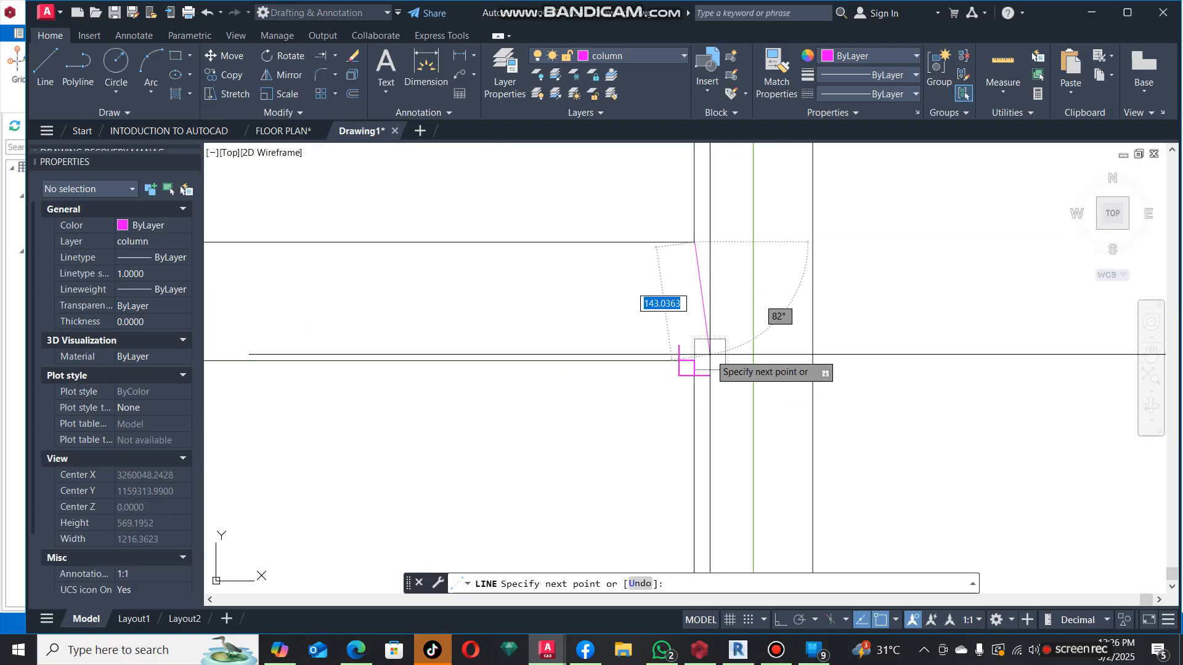
key("Escape")
scroll(695, 362, "down", 3)
left_click(689, 290)
left_click(654, 341)
type("co")
key("Return")
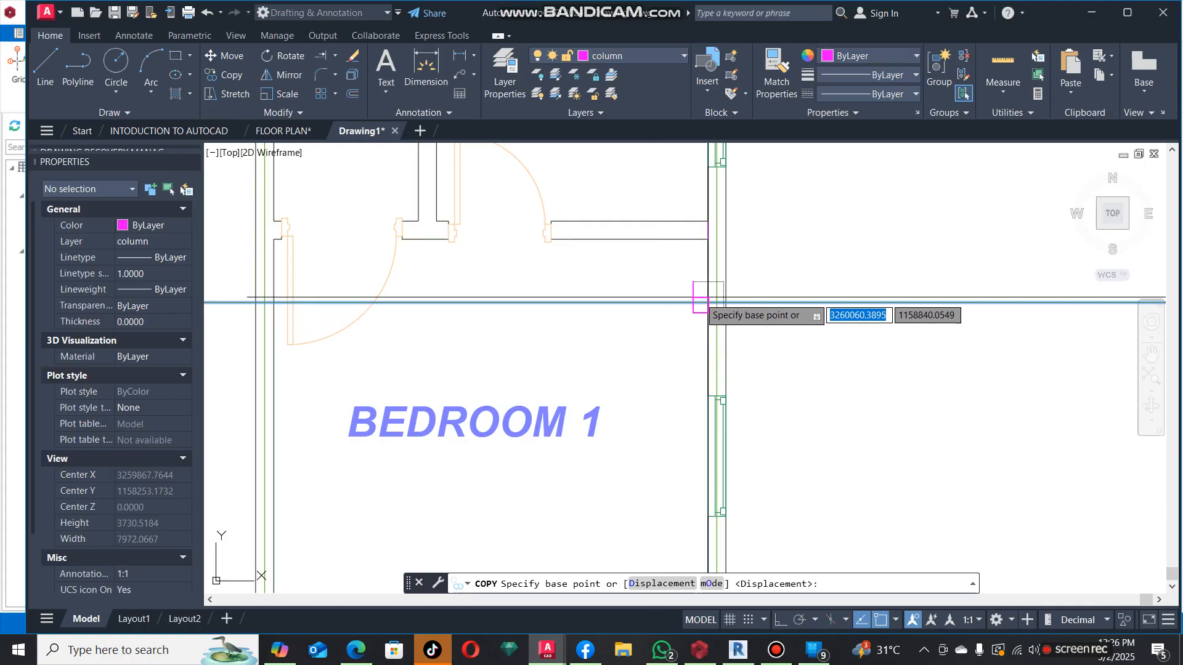
left_click(707, 298)
scroll(704, 233, "up", 6)
key("Escape")
Copy the Kitchen–Dinning wall axis 600 upward onto the helper line's midpoint in the Bedroom 1–T/B wall.
scroll(663, 270, "down", 6)
left_click(653, 302)
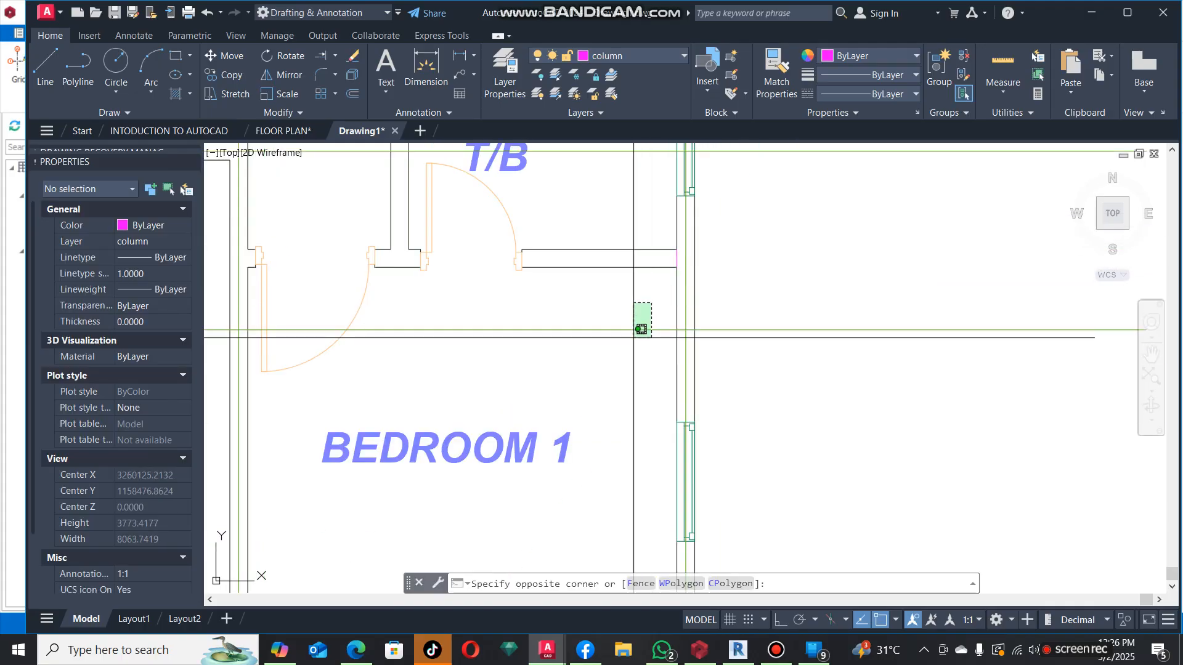
left_click(621, 363)
key("Return")
scroll(655, 336, "up", 6)
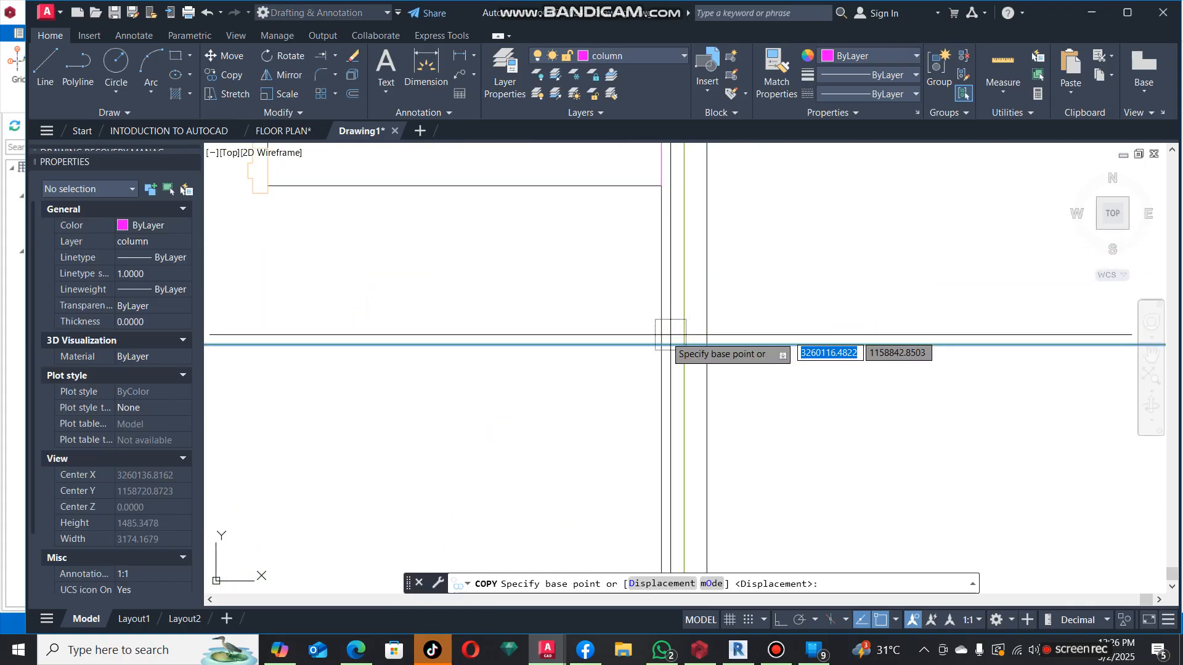
left_click(661, 345)
scroll(668, 309, "down", 4)
scroll(675, 283, "up", 6)
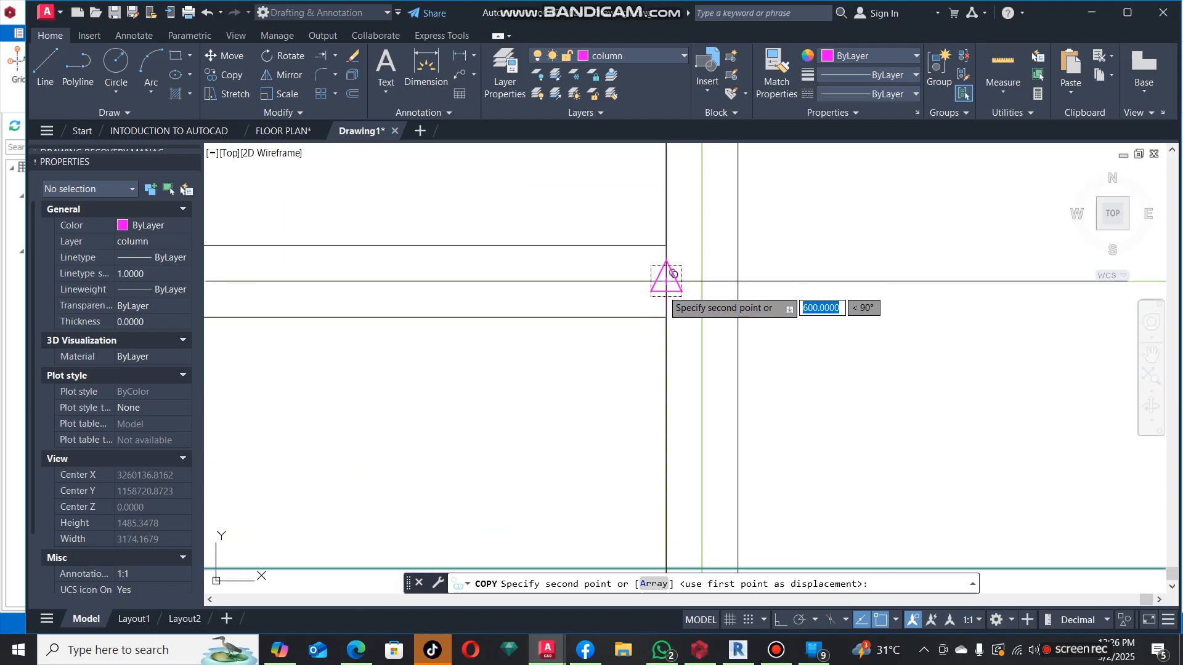
left_click(672, 265)
Erase the helper line at the end of the Bedroom 1–T/B wall.
left_click(672, 265)
left_click(636, 264)
type("e")
key("Return")
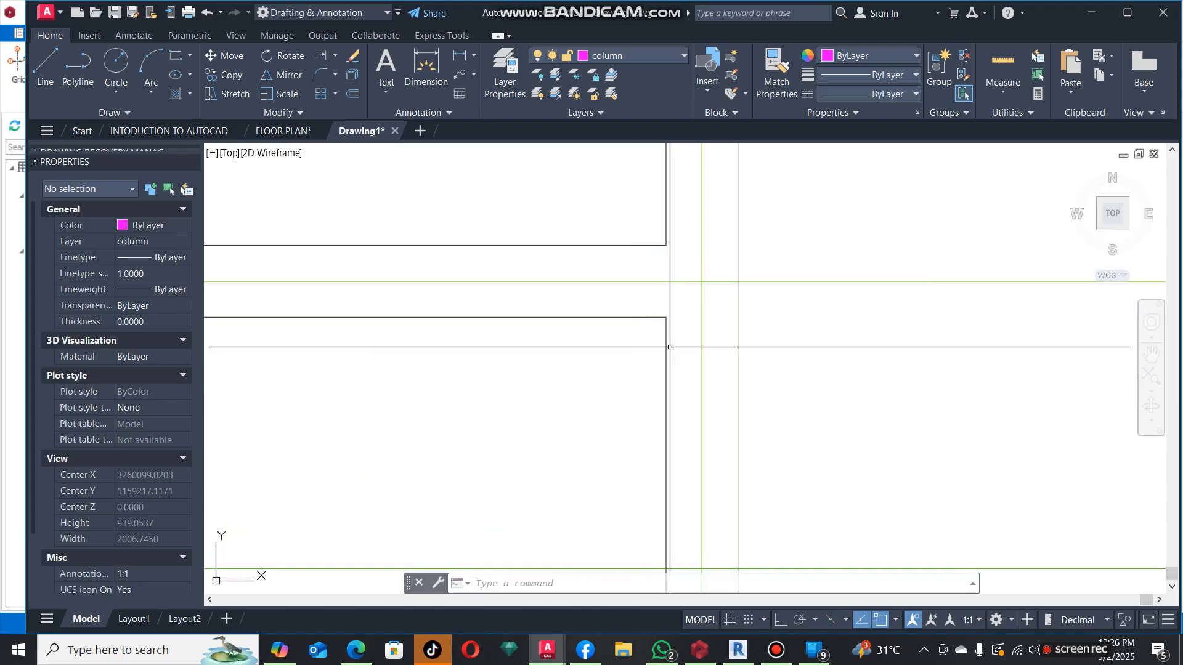
Copy Bedroom 1's outer corner column by its centre to the new axis intersection on the outer wall beside the T/B.
scroll(669, 344, "down", 8)
scroll(674, 513, "up", 8)
left_click(672, 510)
type("co")
key("Return")
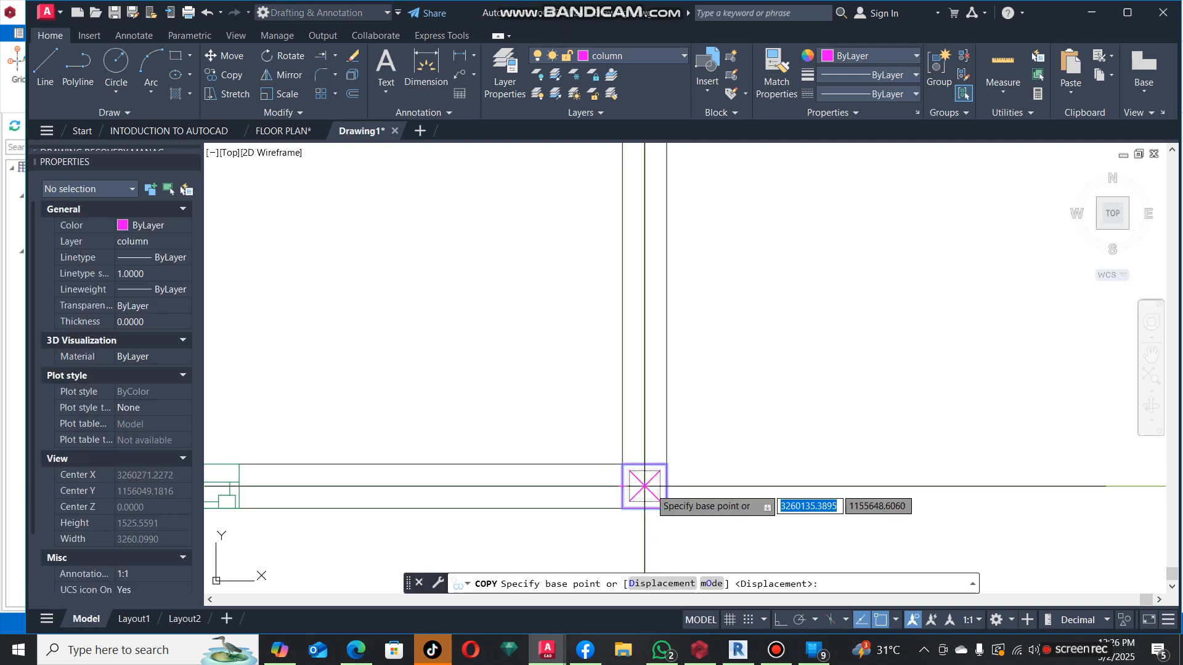
left_click(644, 486)
scroll(660, 524, "down", 5)
scroll(654, 268, "up", 6)
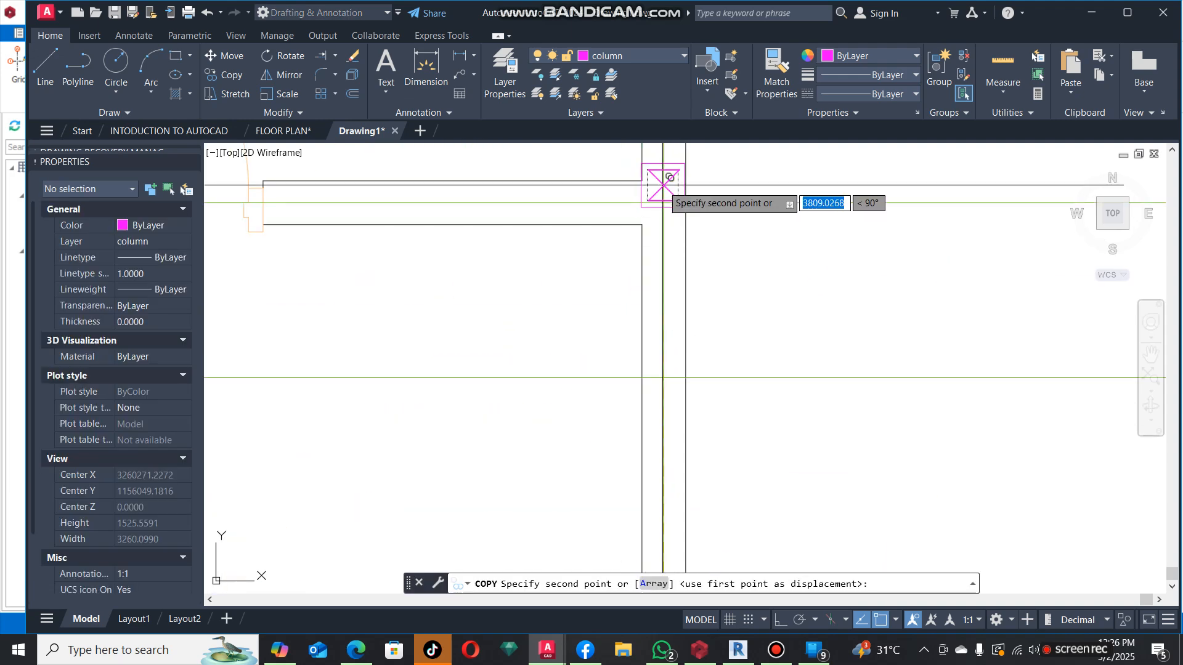
left_click(664, 203)
Place another copy of the column where the Bedroom 1–T/B wall axis meets the vertical Lobby–Bedroom 1 axis, and finish copying.
scroll(701, 368, "down", 8)
scroll(684, 343, "up", 6)
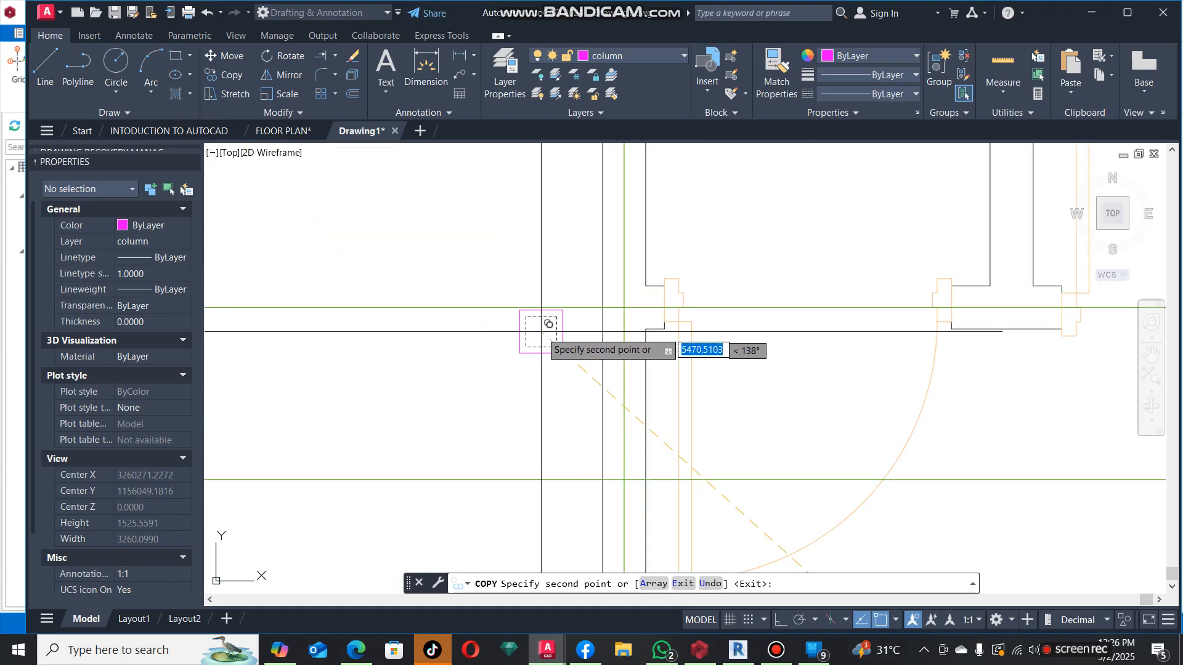
scroll(603, 368, "down", 6)
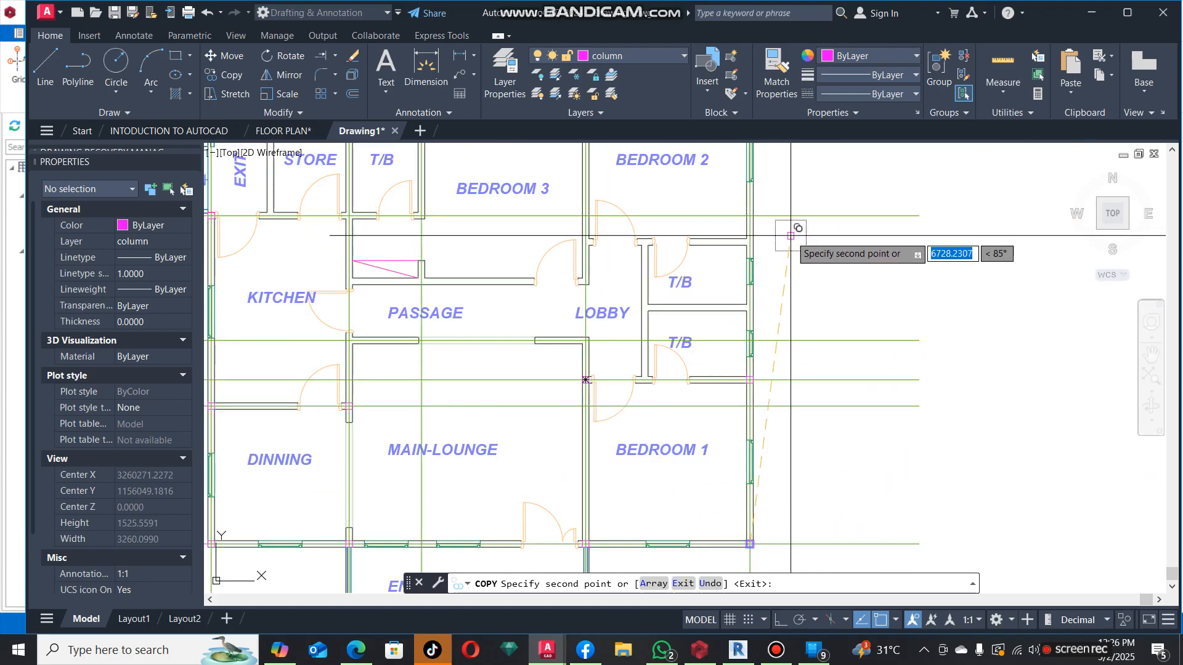
scroll(686, 308, "up", 5)
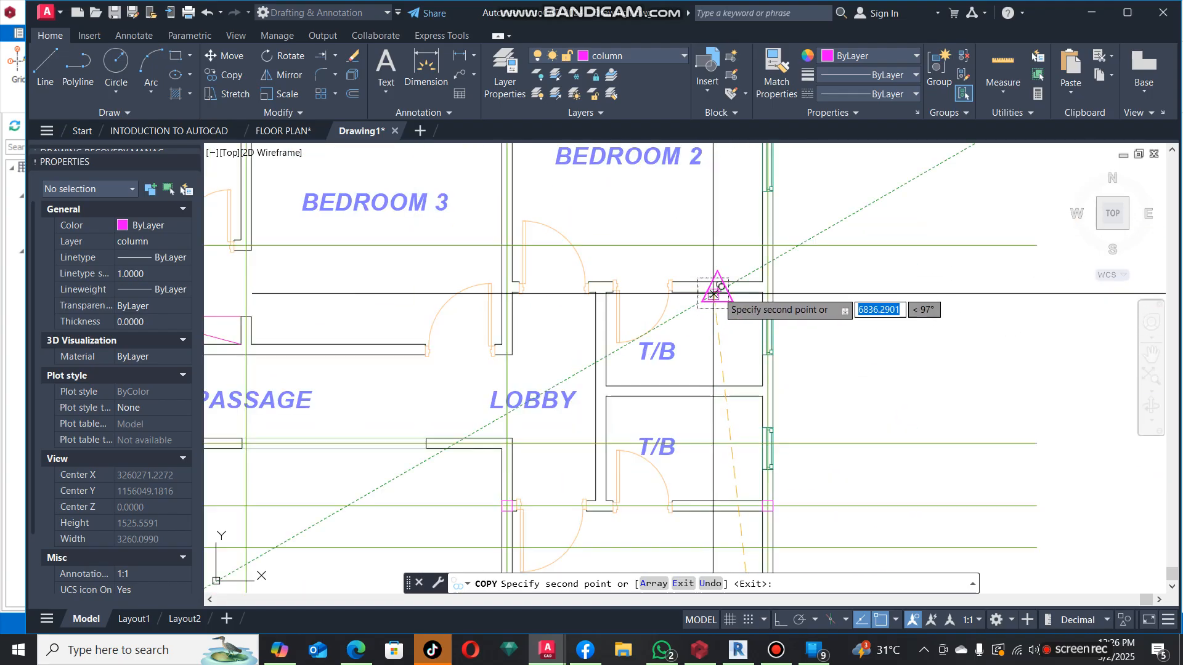
scroll(654, 328, "down", 5)
scroll(652, 370, "up", 3)
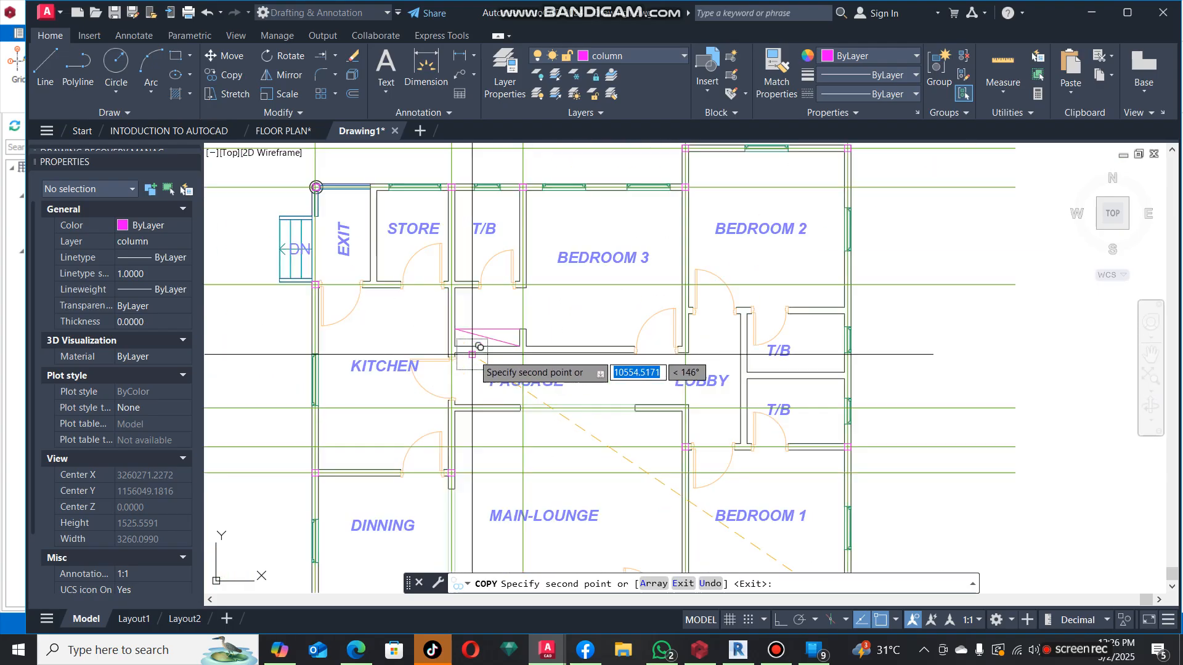
key("Escape")
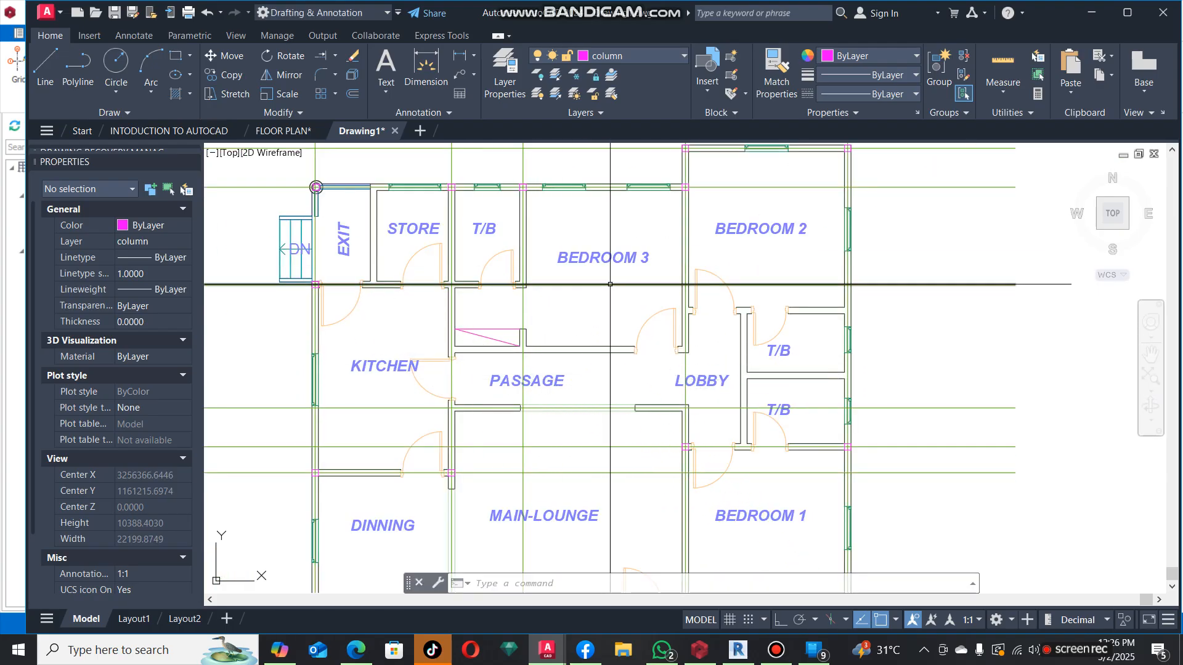
Copy the axis along the Store and T/B lower wall 1500 downward onto the centre of the Bedroom 3–Passage wall.
scroll(575, 289, "up", 2)
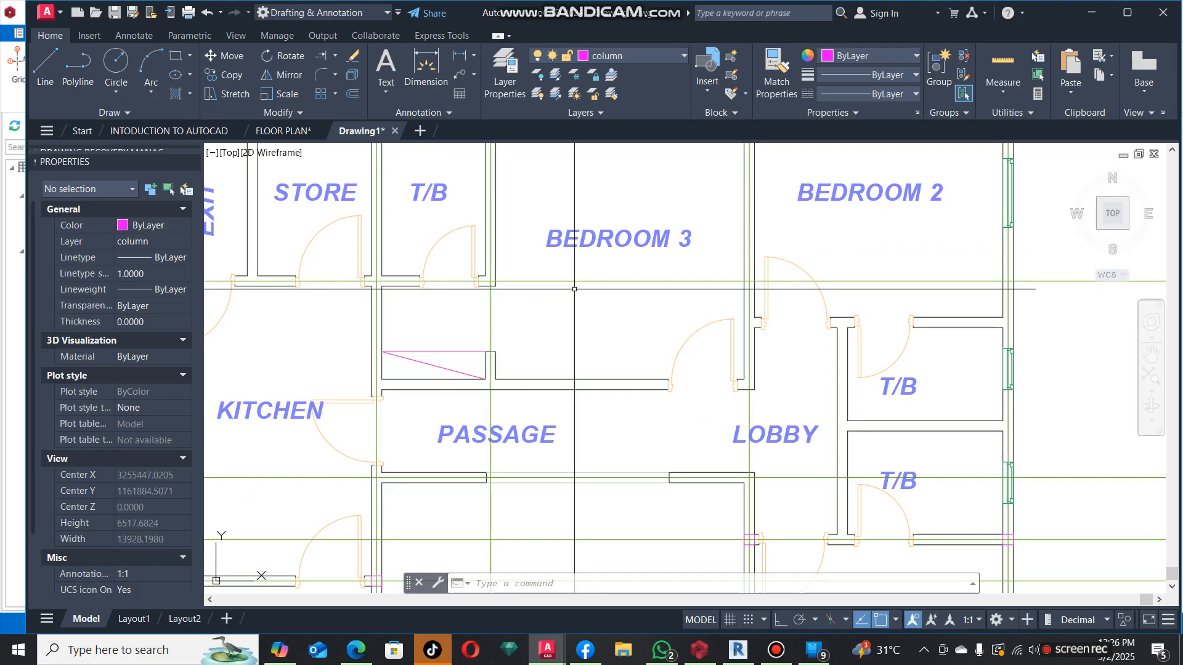
left_click(575, 281)
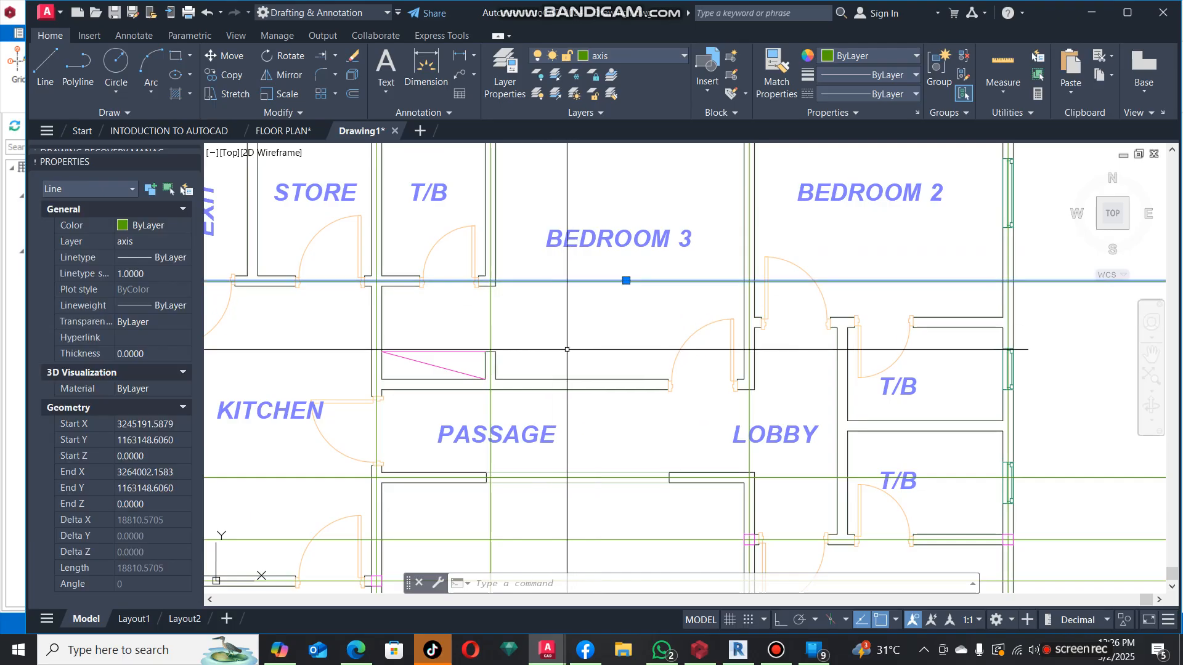
type("co")
key("Return")
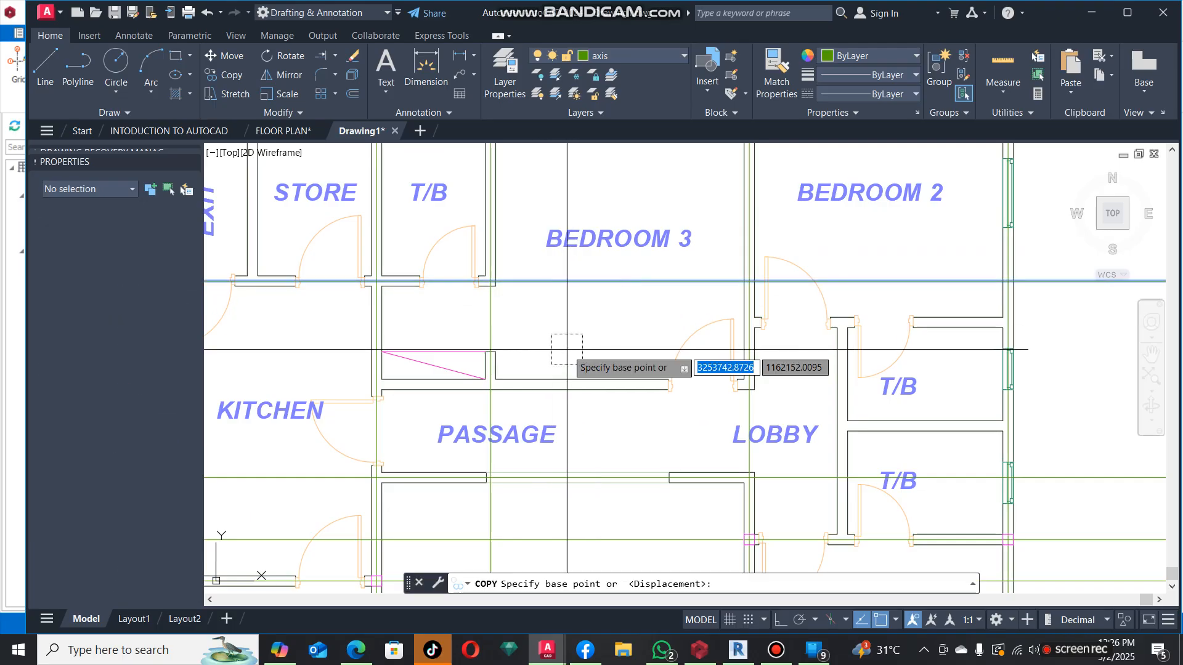
scroll(487, 277, "up", 4)
left_click(474, 278)
scroll(474, 278, "down", 4)
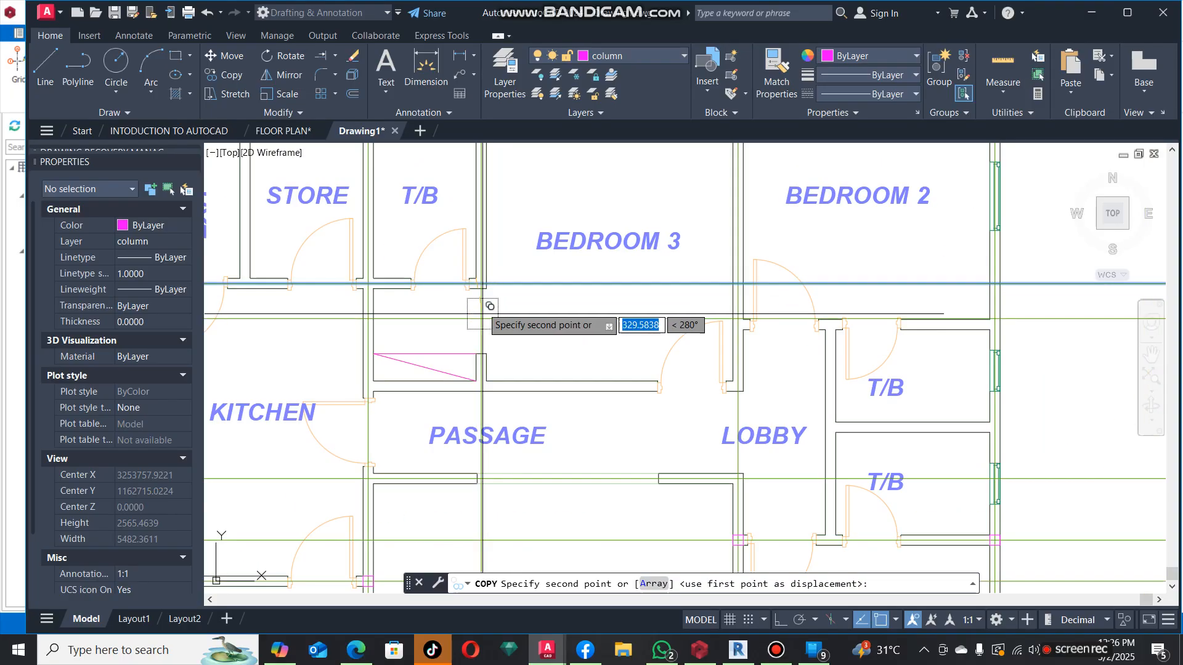
scroll(495, 399, "up", 4)
left_click(495, 399)
scroll(495, 400, "down", 4)
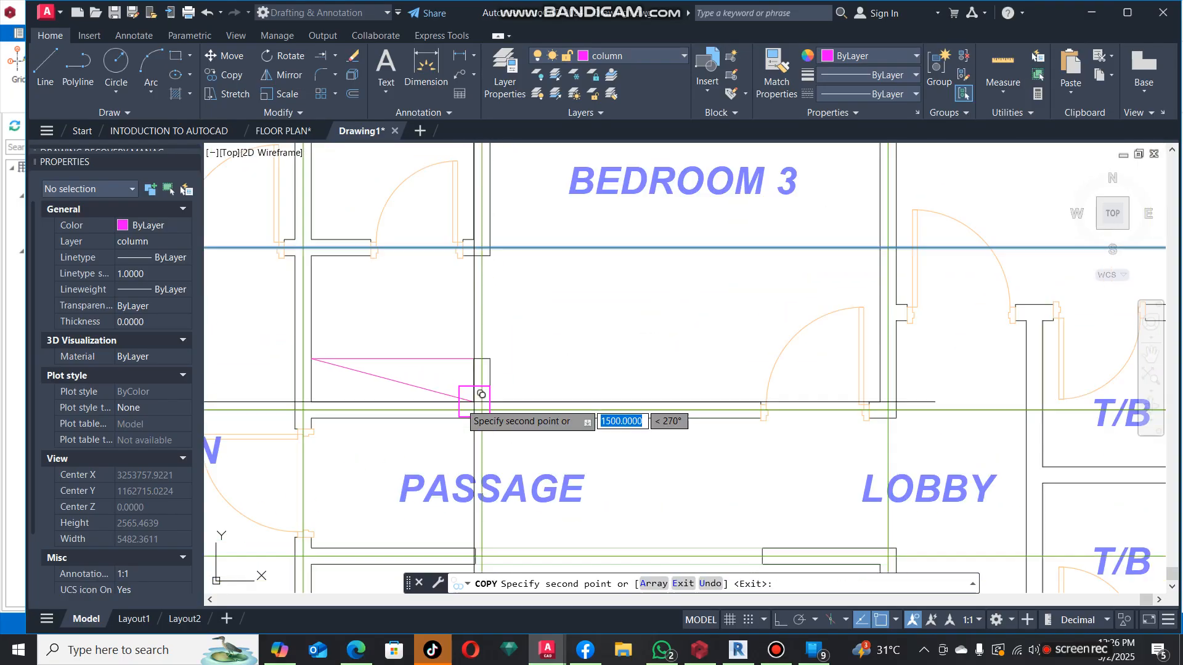
key("Escape")
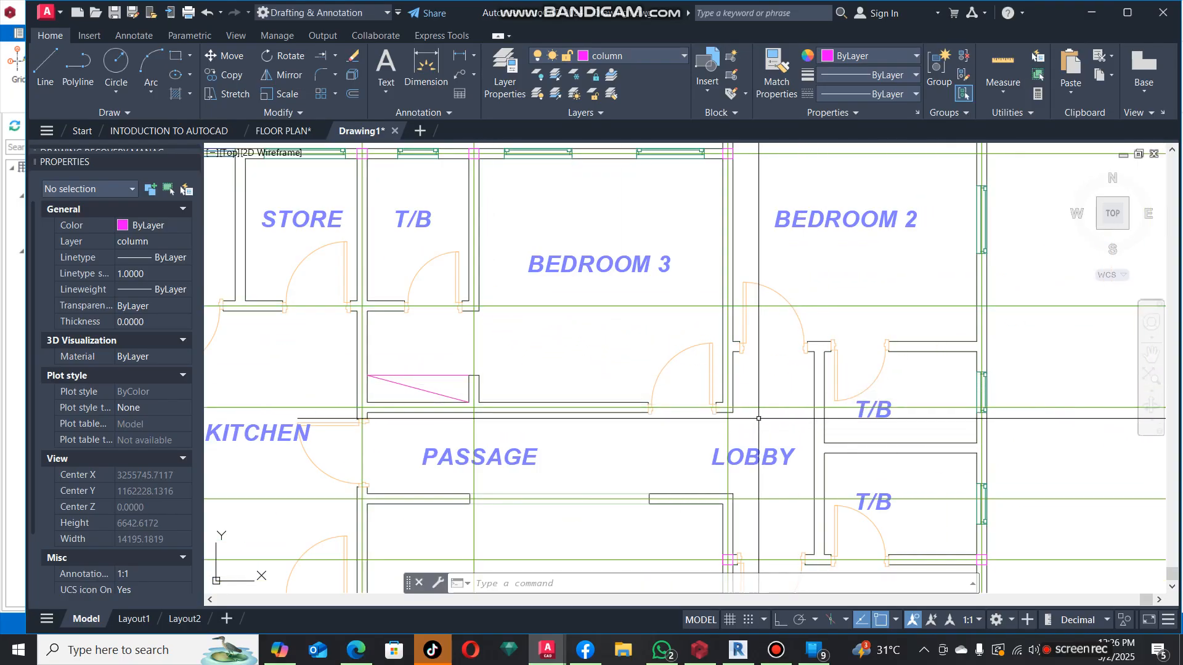
Copy the Bedroom 3–Passage wall axis upward onto the centre of the Bedroom 2–T/B wall, using the wall corners as reference.
scroll(804, 396, "down", 4)
scroll(764, 312, "up", 4)
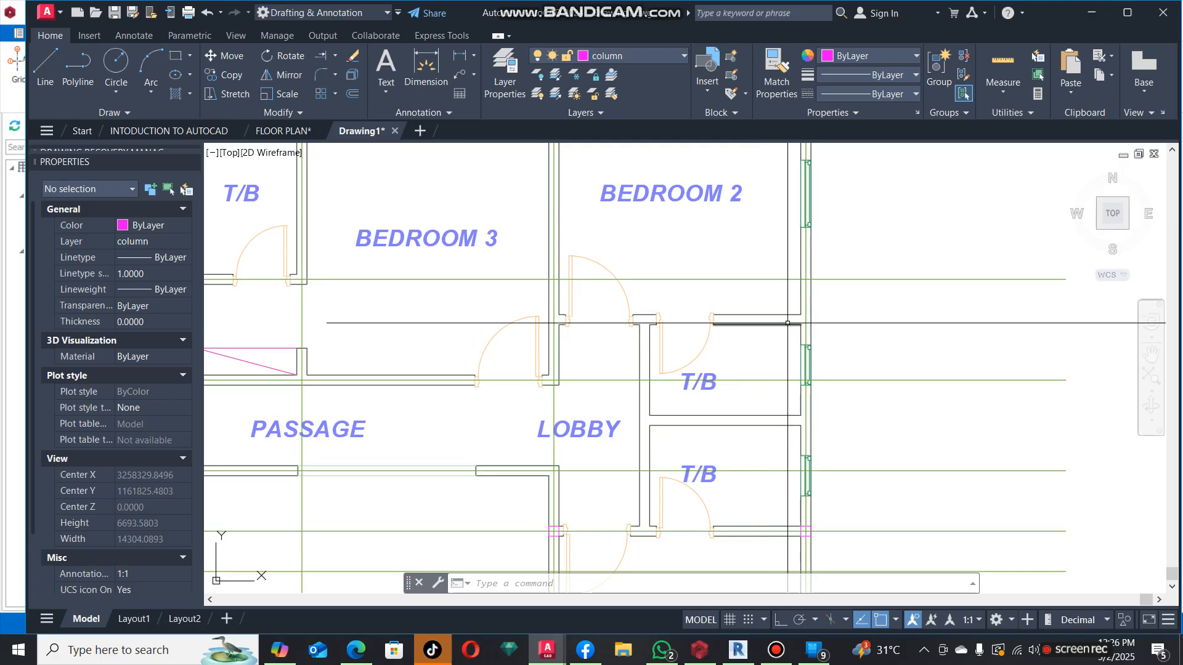
left_click(777, 381)
type("co")
key("Return")
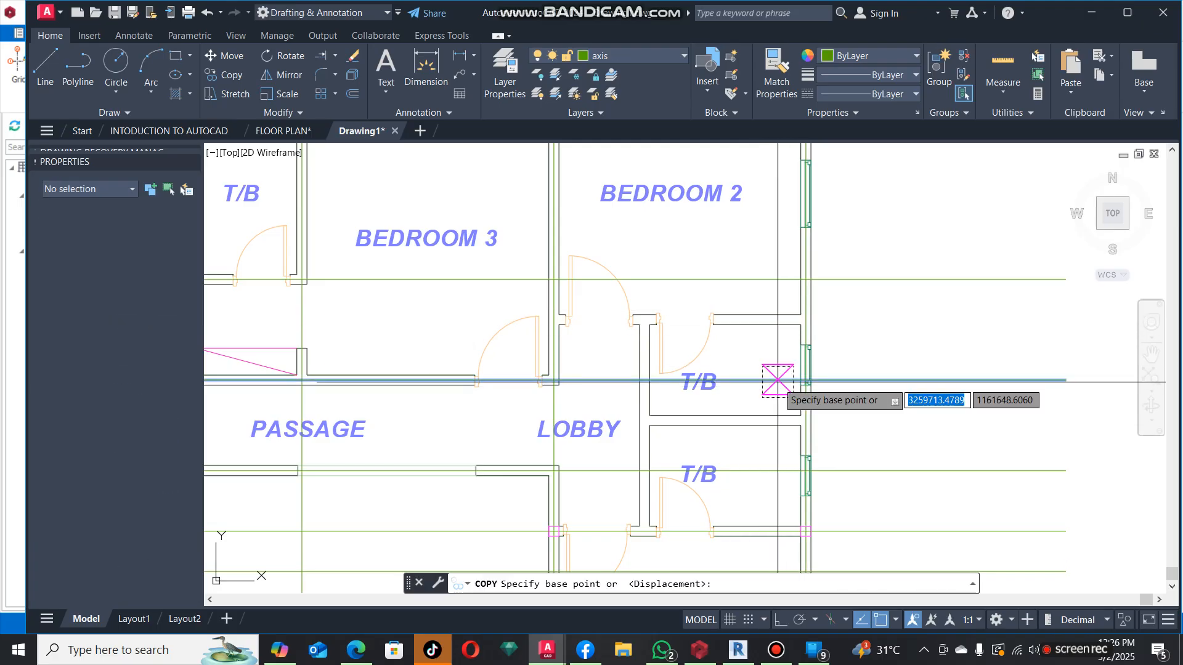
scroll(653, 394, "up", 4)
scroll(580, 409, "down", 2)
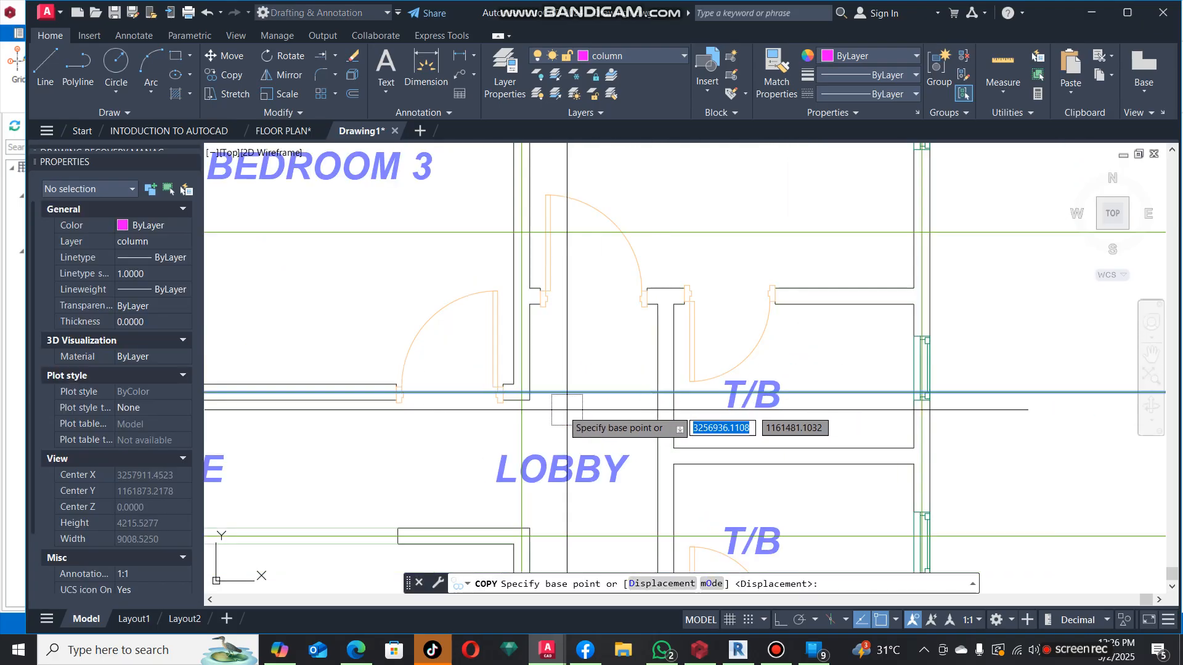
scroll(539, 345, "up", 2)
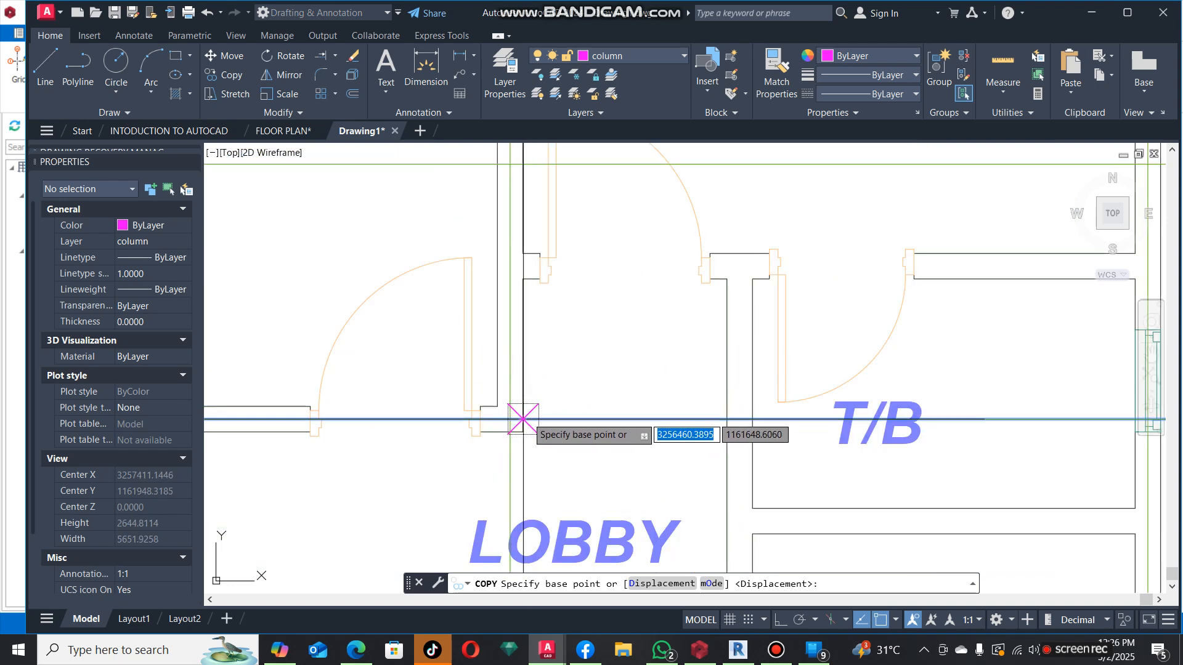
scroll(497, 406, "up", 8)
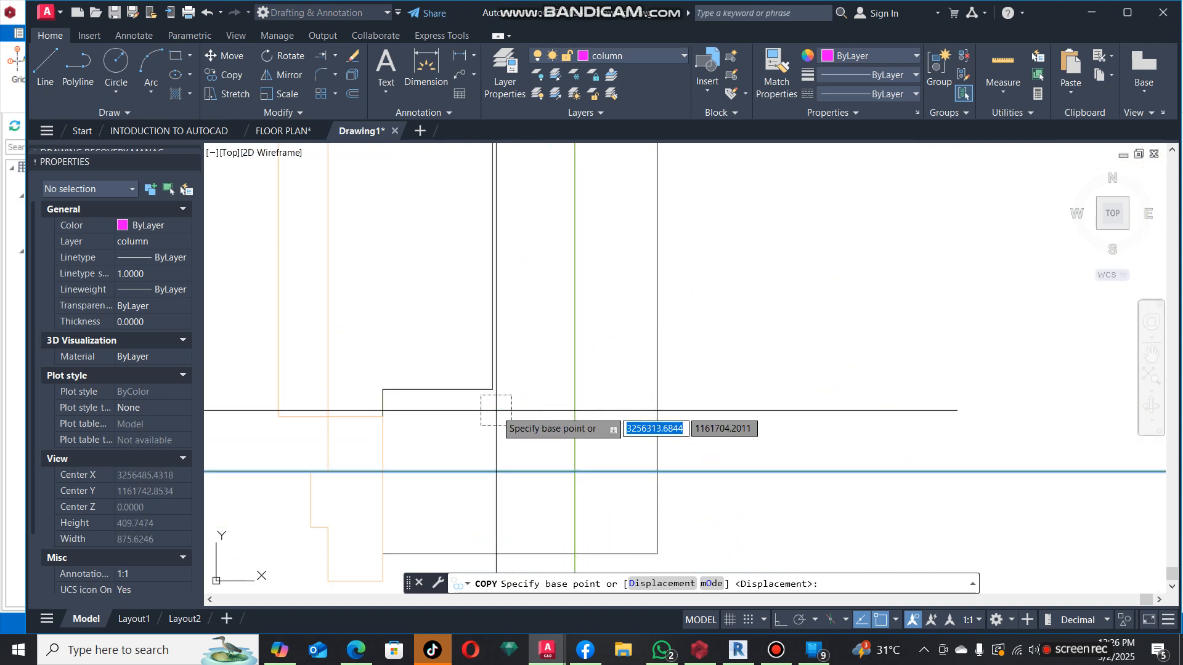
left_click(657, 389)
scroll(650, 370, "down", 4)
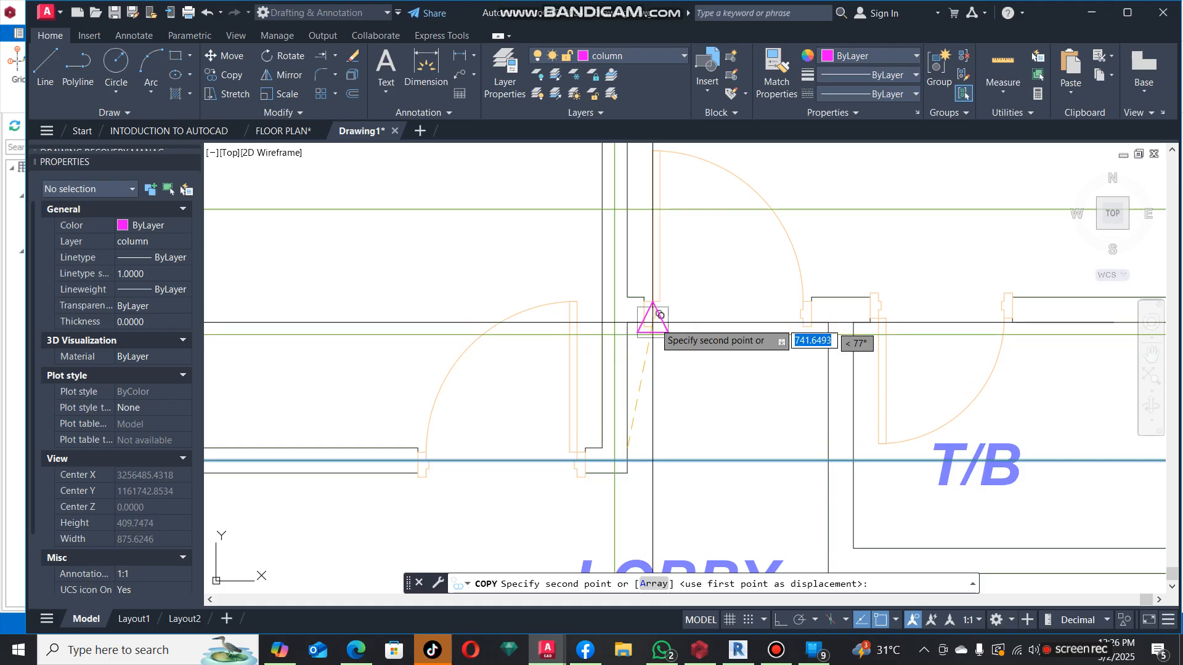
key("Escape")
scroll(633, 290, "down", 8)
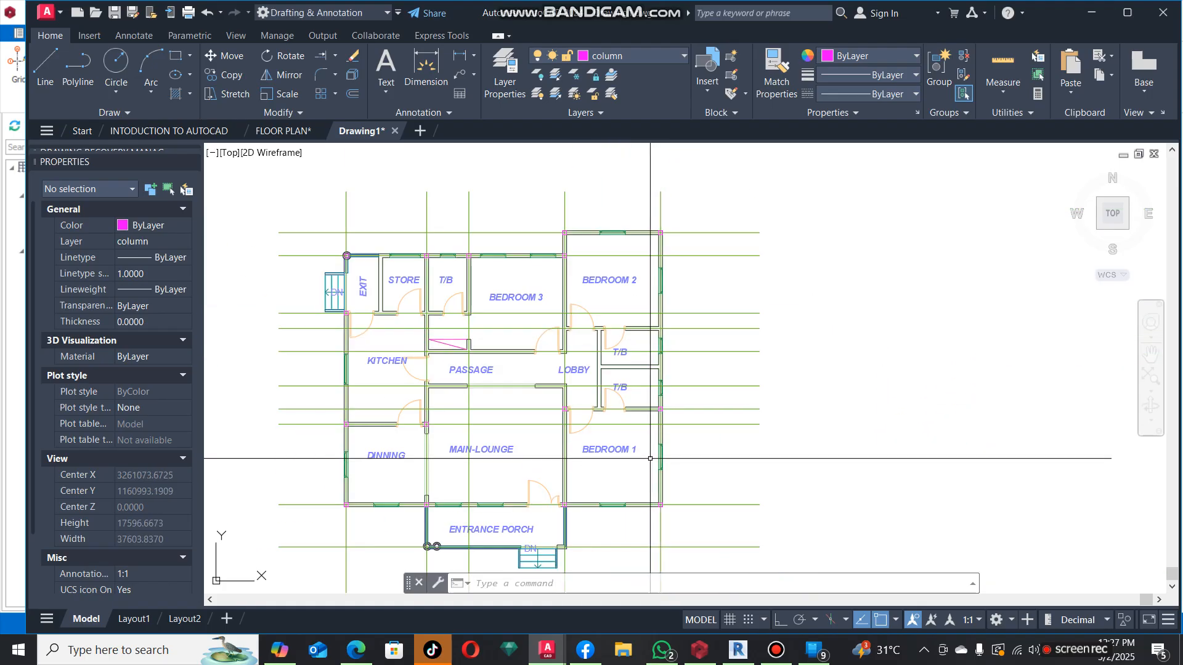
Copy the outer-wall column at the Bedroom 1–T/B wall by its centre to the outer end of the Bedroom 2–T/B wall axis.
scroll(650, 458, "up", 8)
left_click(678, 425)
type("co")
key("Return")
scroll(678, 423, "up", 6)
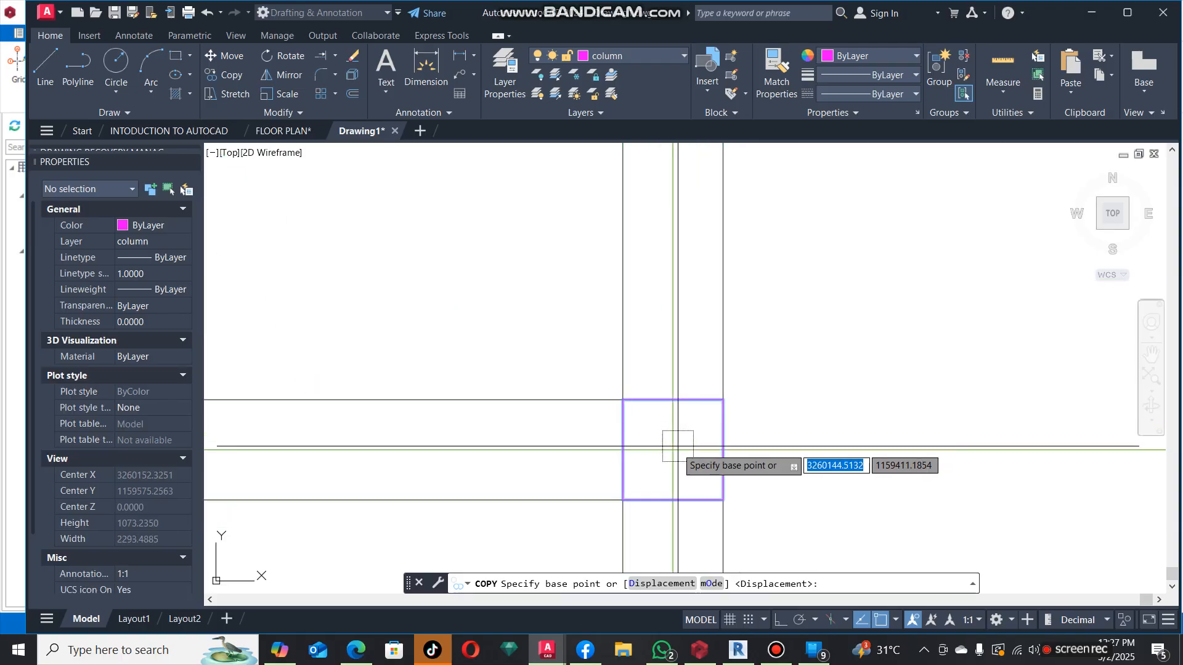
left_click(679, 445)
scroll(680, 449, "down", 6)
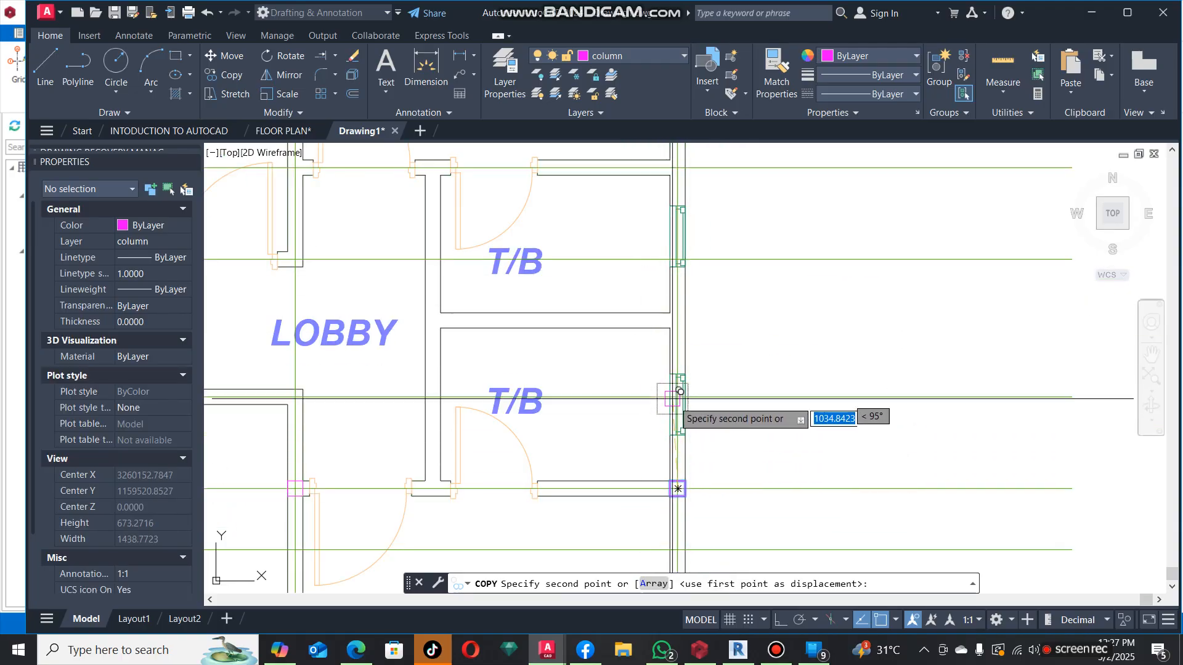
scroll(679, 312, "up", 6)
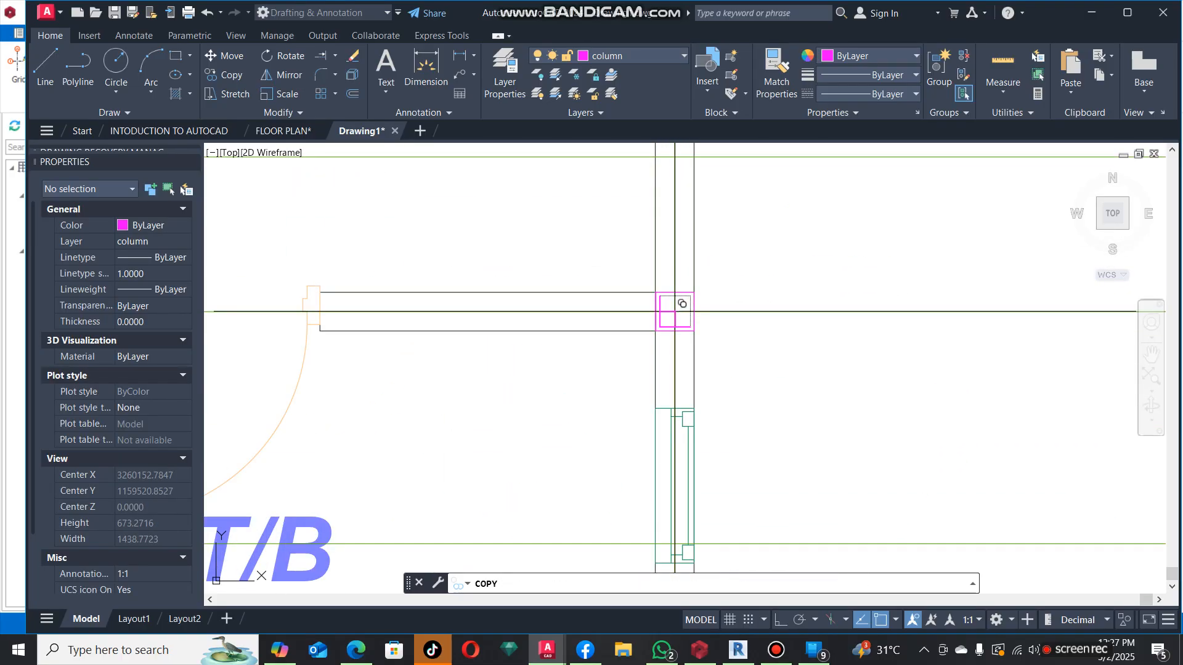
scroll(681, 304, "down", 4)
scroll(475, 319, "up", 4)
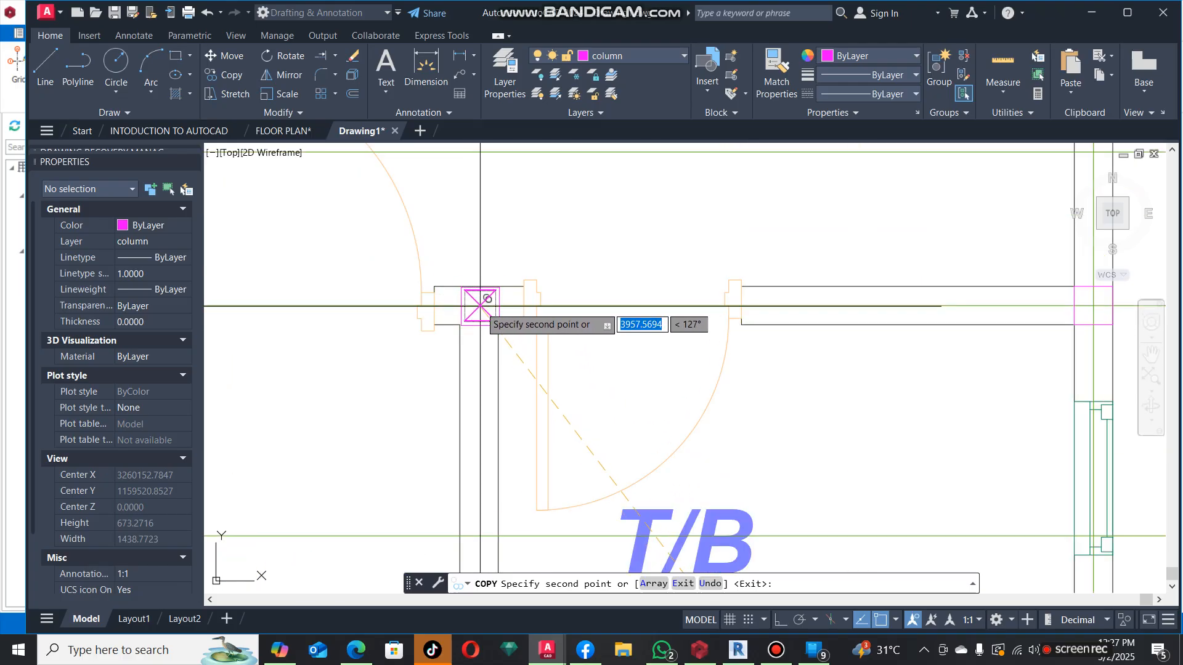
key("Escape")
scroll(532, 269, "down", 4)
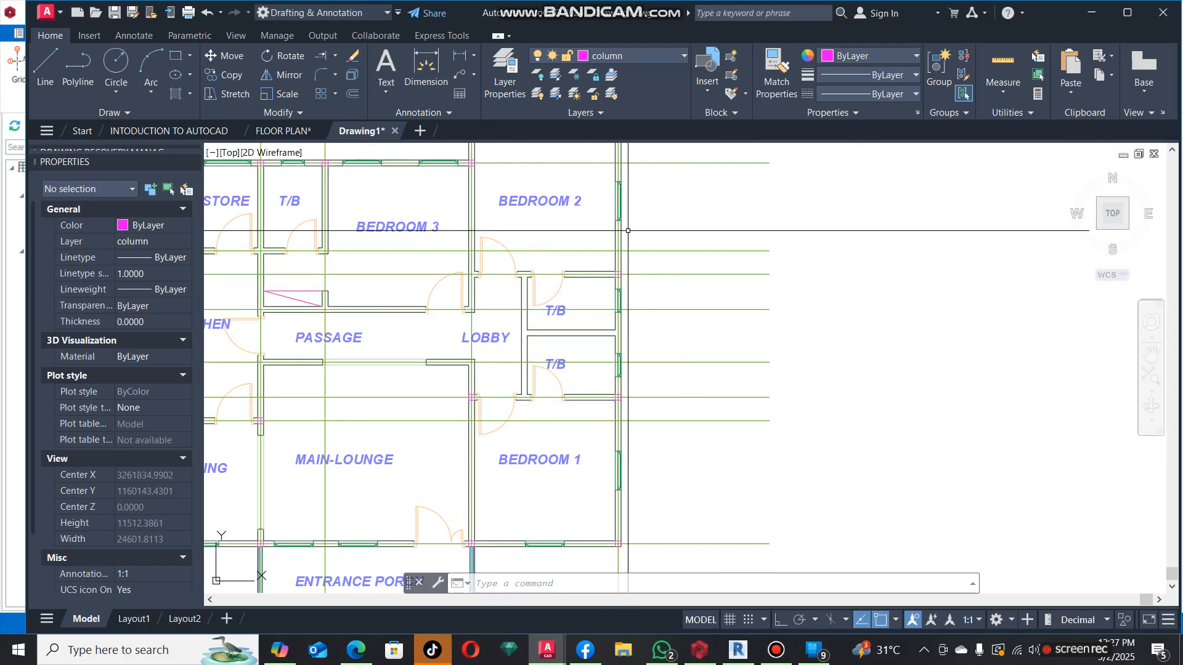
scroll(629, 237, "down", 4)
left_click(631, 253)
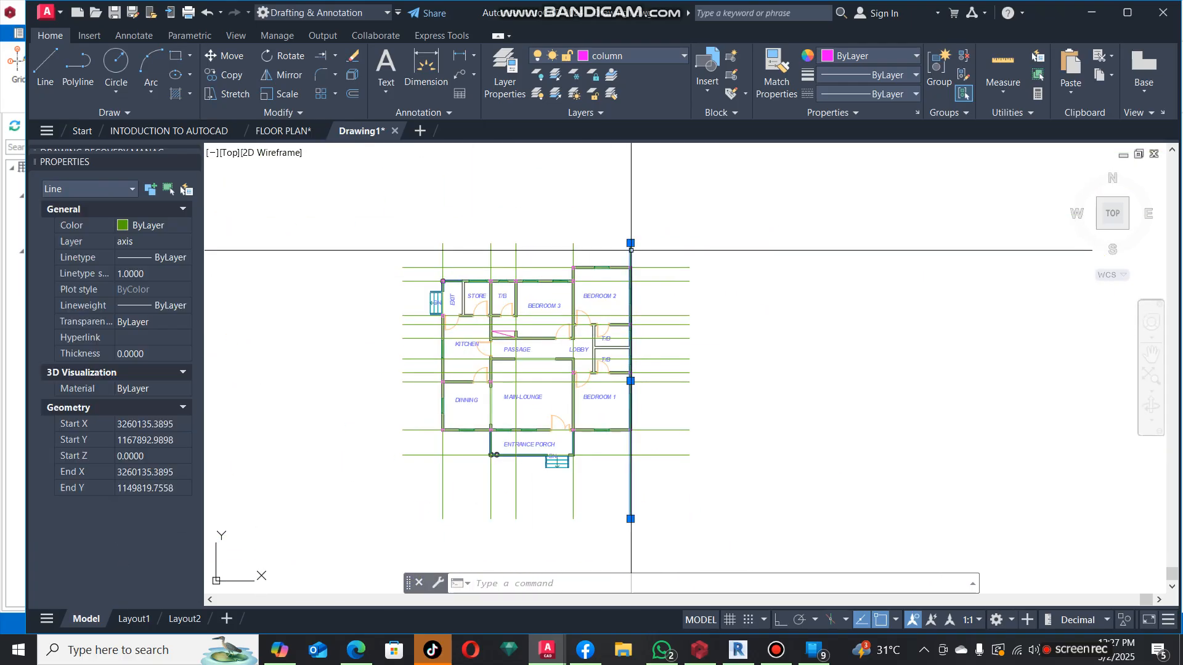
scroll(602, 381, "up", 5)
key("Escape")
Draw a 150 long horizontal helper line across the thickness of the Lobby–T/B wall at the lower T/B's upper corner.
scroll(575, 250, "up", 4)
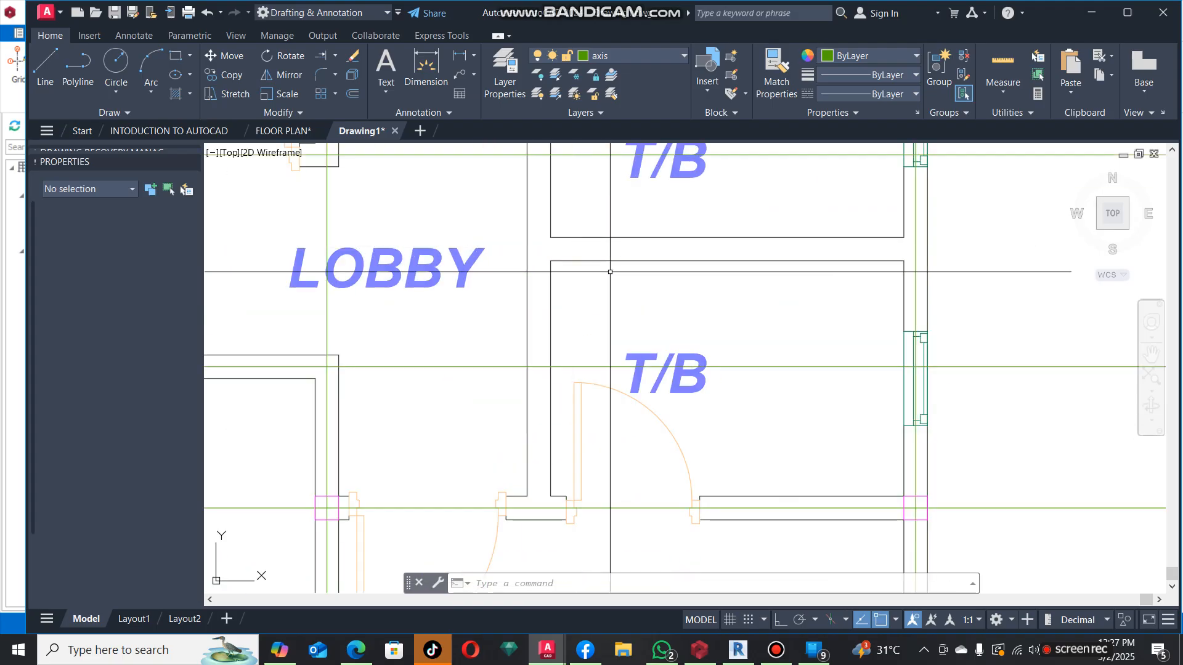
key("l")
key("Return")
scroll(558, 248, "up", 4)
left_click(558, 249)
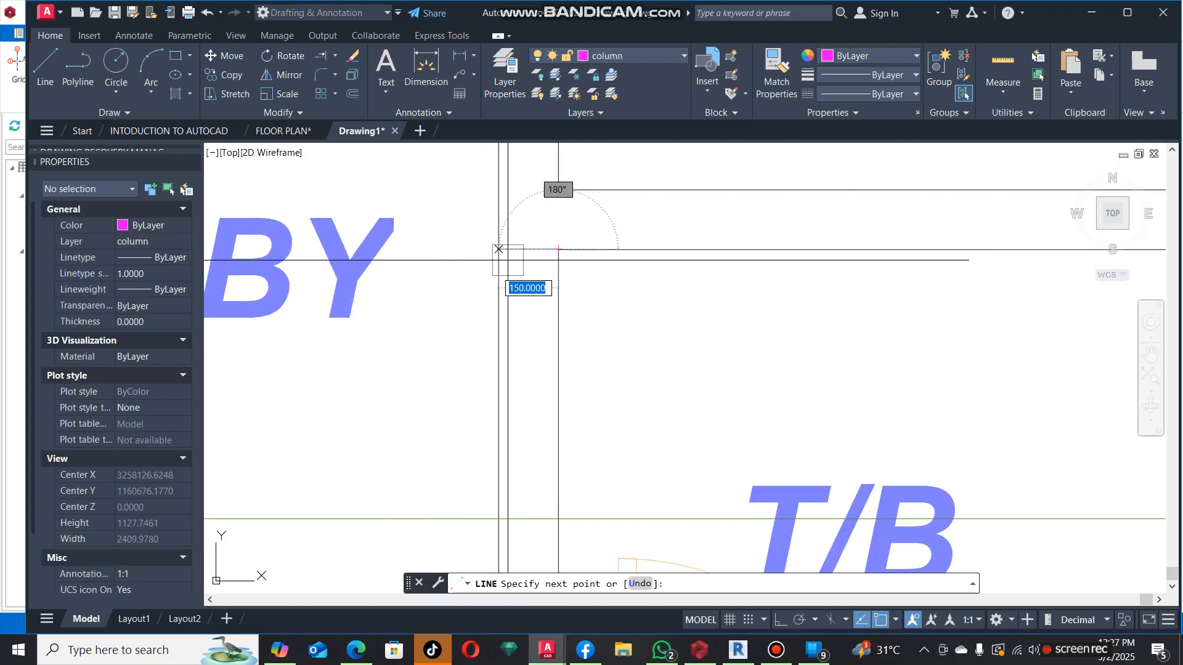
left_click(498, 249)
key("Escape")
Copy the vertical outer-wall axis beside the T/B rooms onto the helper line's midpoint in the Lobby–T/B wall.
scroll(511, 297, "down", 6)
left_click(748, 280)
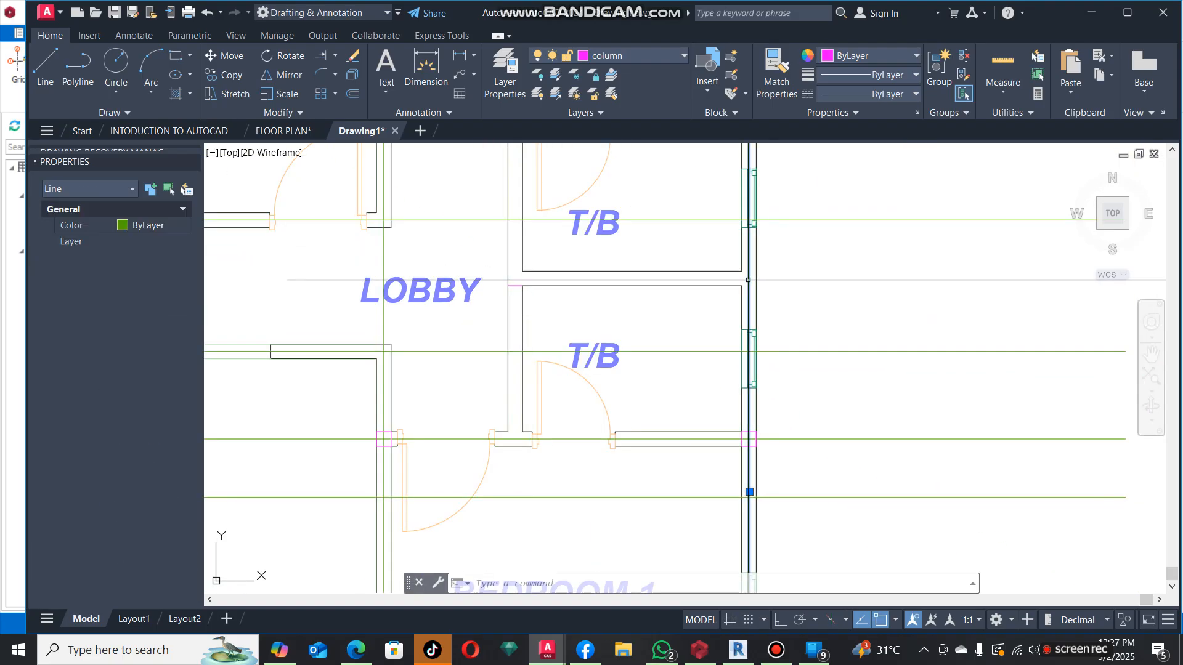
key("Return")
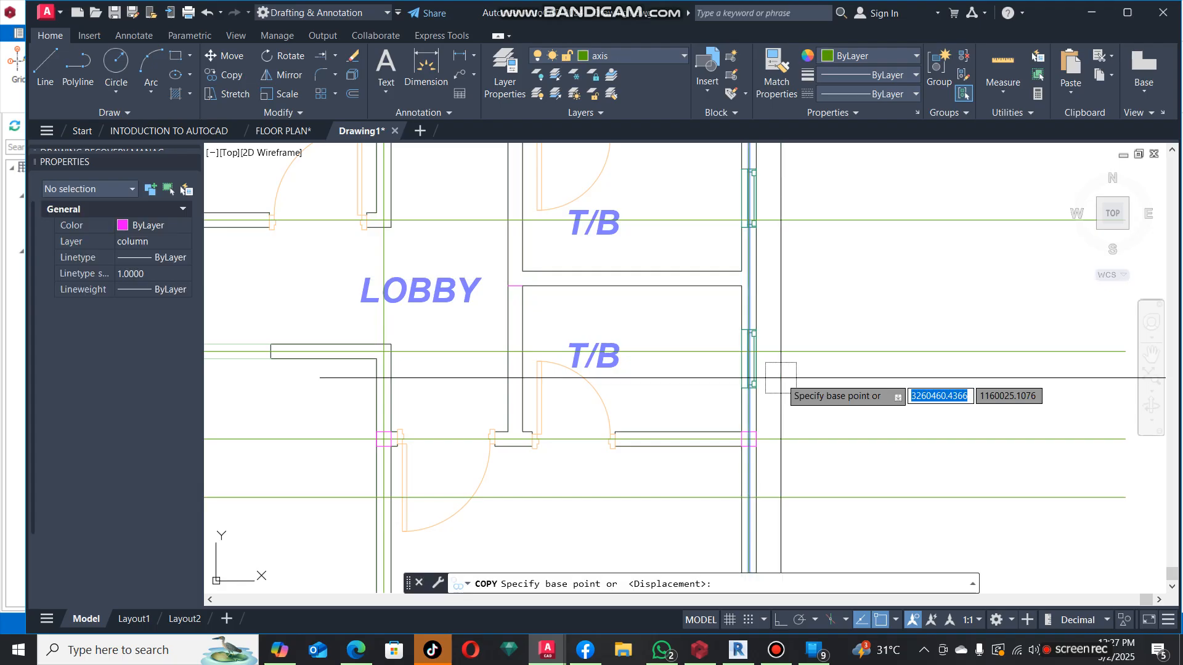
scroll(752, 296, "up", 5)
left_click(751, 271)
scroll(770, 308, "down", 4)
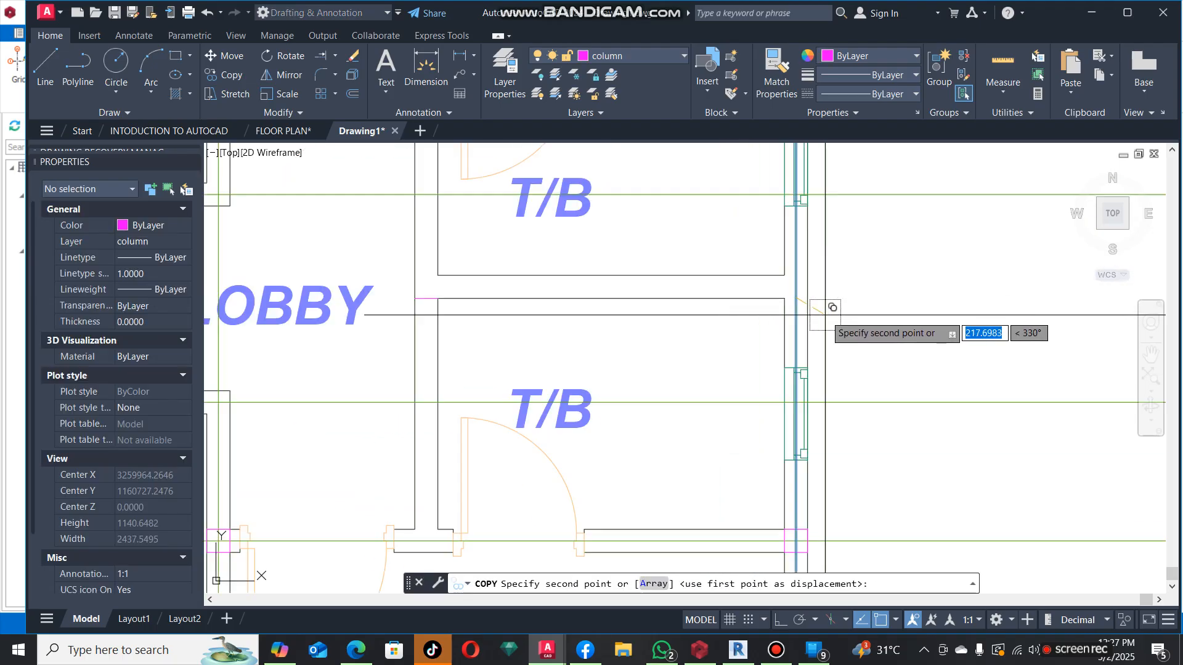
scroll(578, 302, "up", 4)
key("Escape")
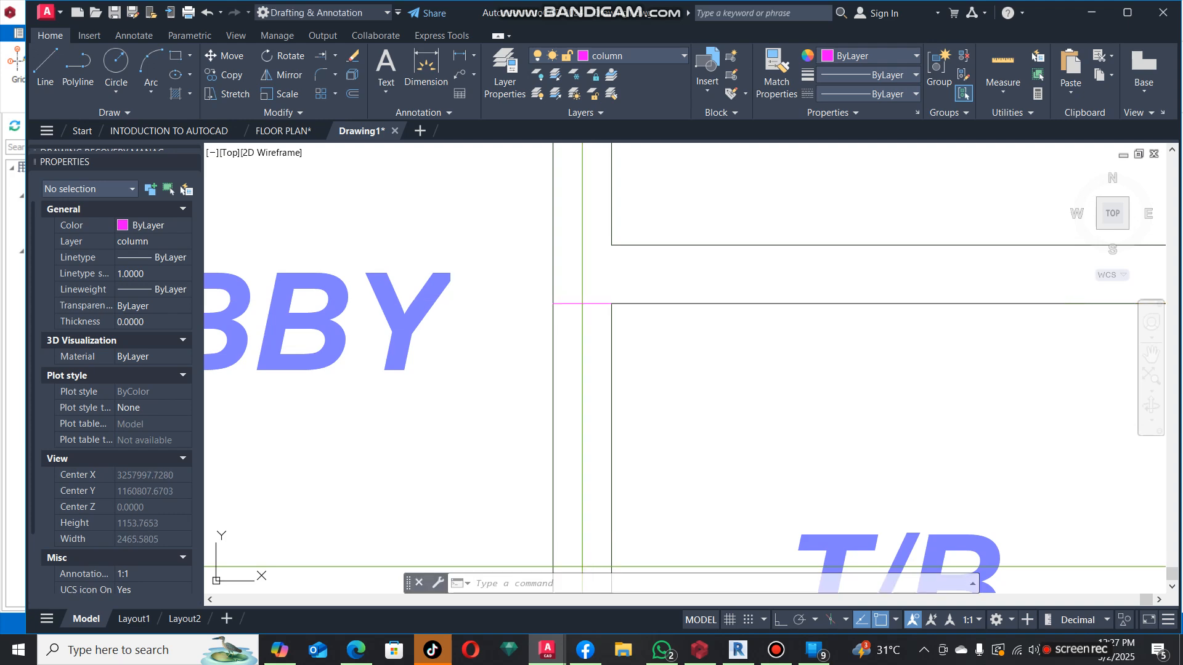
Erase the helper line across the Lobby–T/B wall.
left_click(595, 303)
key("Delete")
scroll(580, 301, "down", 4)
scroll(574, 265, "down", 2)
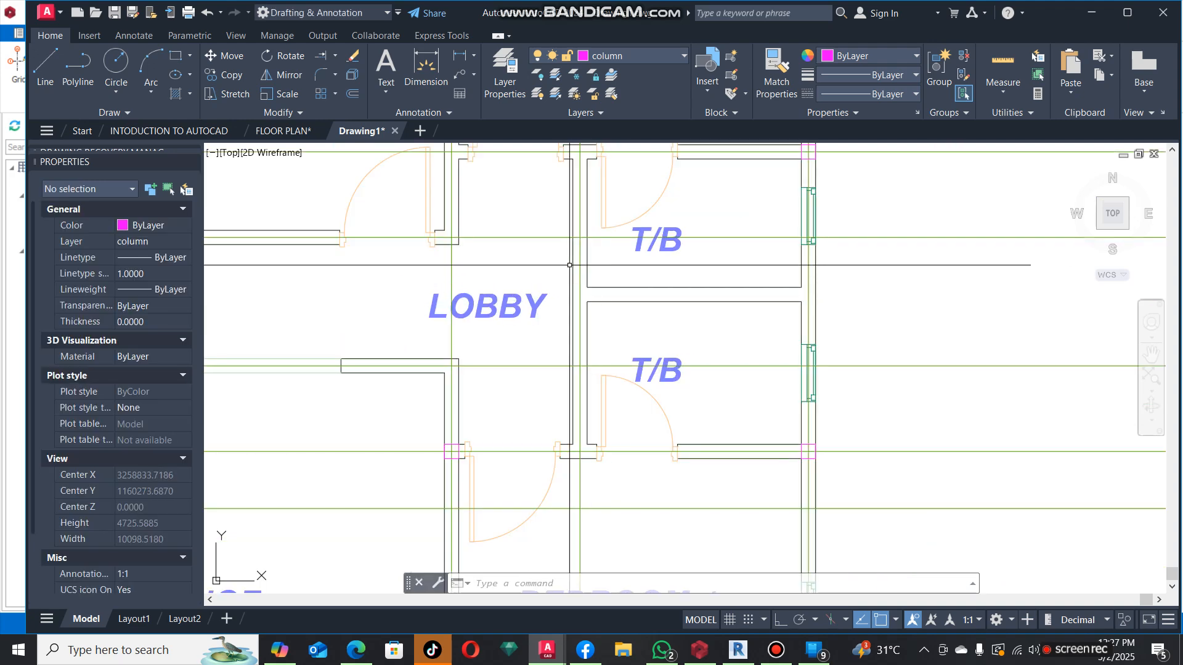
Copy the outer-wall column at the Bedroom 2–T/B wall by its centre to that wall's intersection with the Lobby–T/B axis.
scroll(579, 351, "down", 3)
scroll(606, 283, "up", 5)
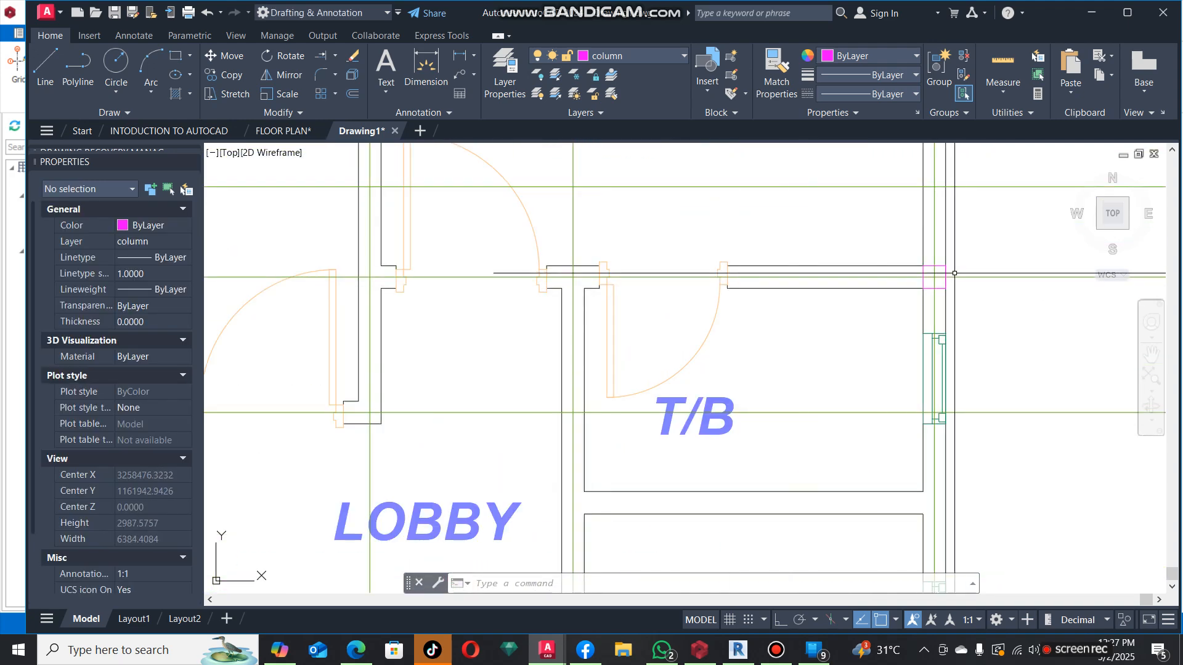
left_click(939, 266)
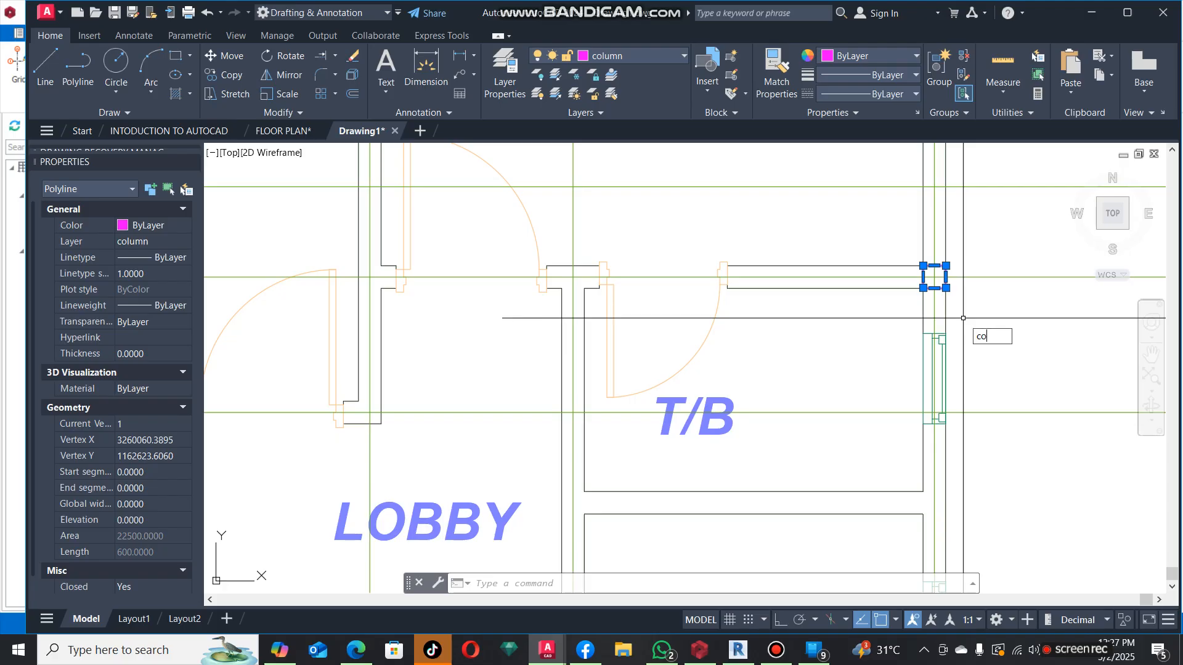
type("co")
key("Return")
scroll(936, 320, "up", 2)
left_click(935, 277)
scroll(937, 283, "down", 2)
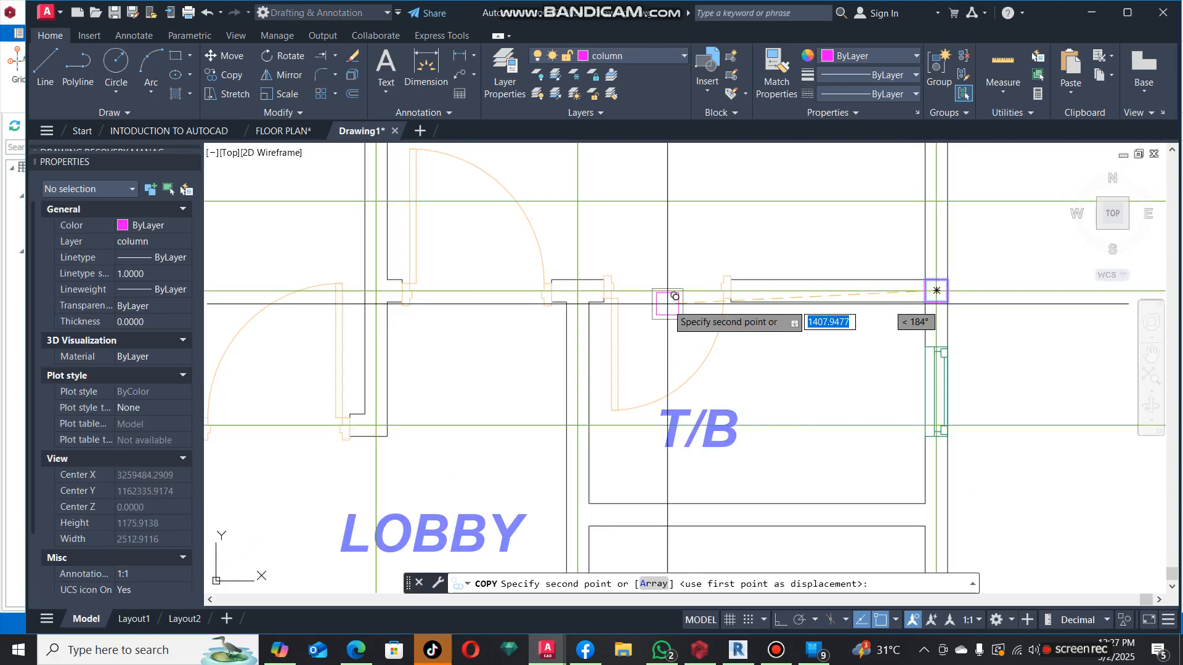
scroll(586, 298, "up", 2)
left_click(573, 275)
scroll(607, 259, "down", 5)
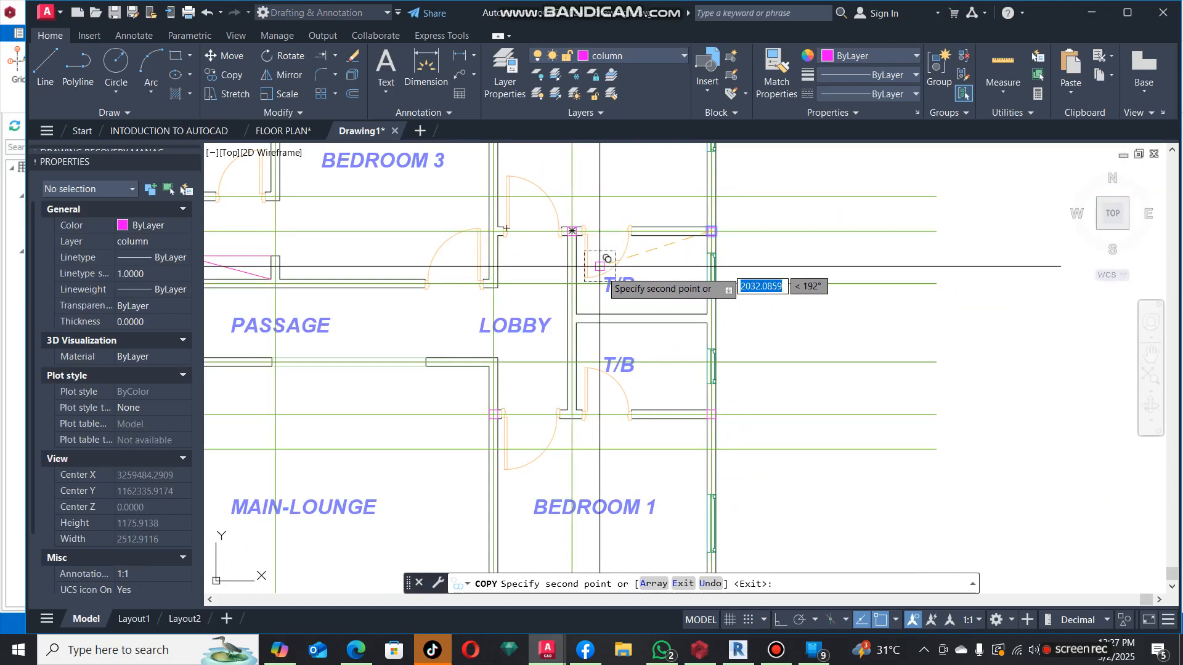
Place another copy of the column where the Bedroom 2–T/B wall axis meets the Bedroom 3–Bedroom 2 wall axis.
scroll(588, 395, "down", 2)
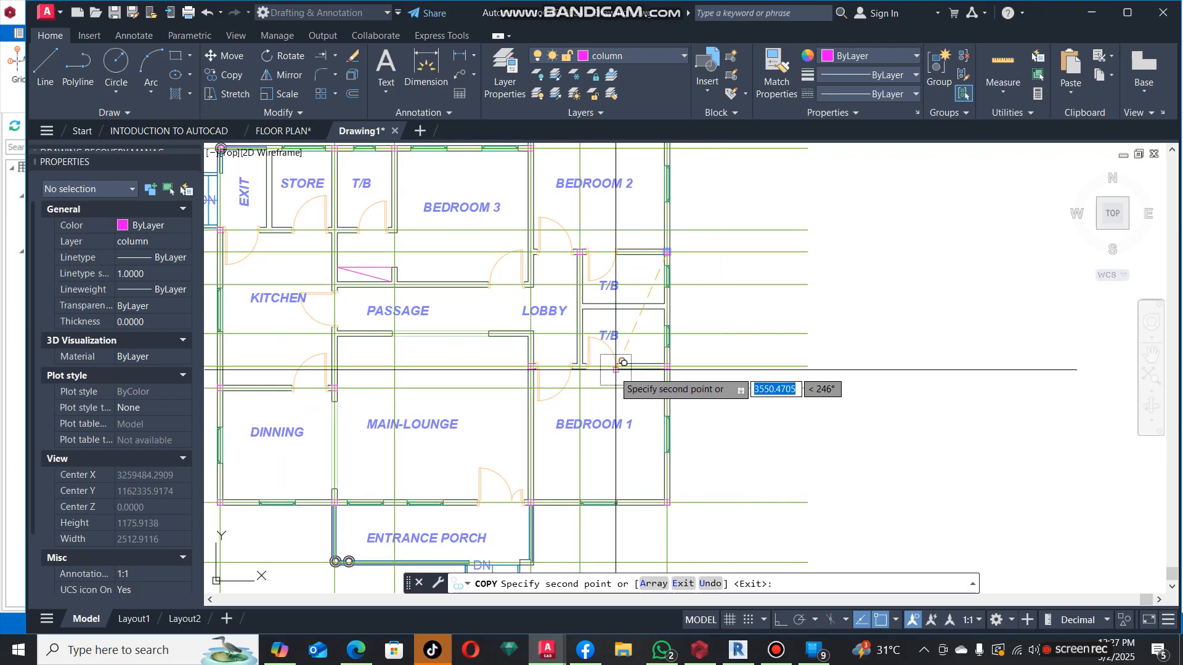
scroll(521, 255, "up", 5)
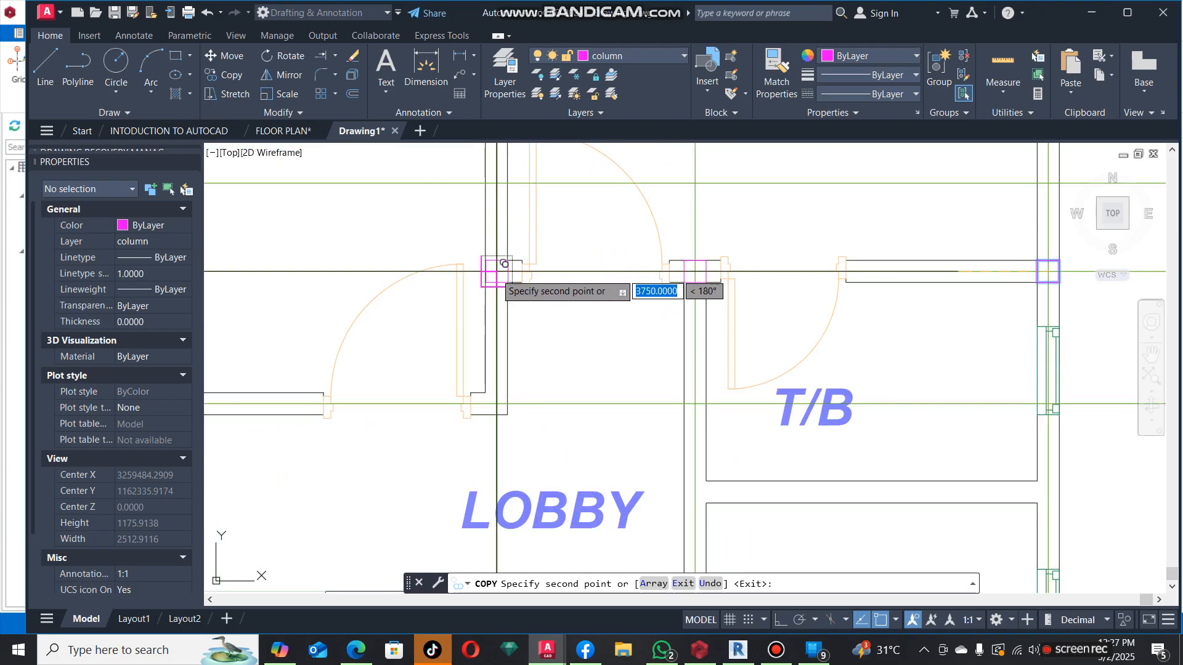
scroll(554, 265, "down", 5)
key("Escape")
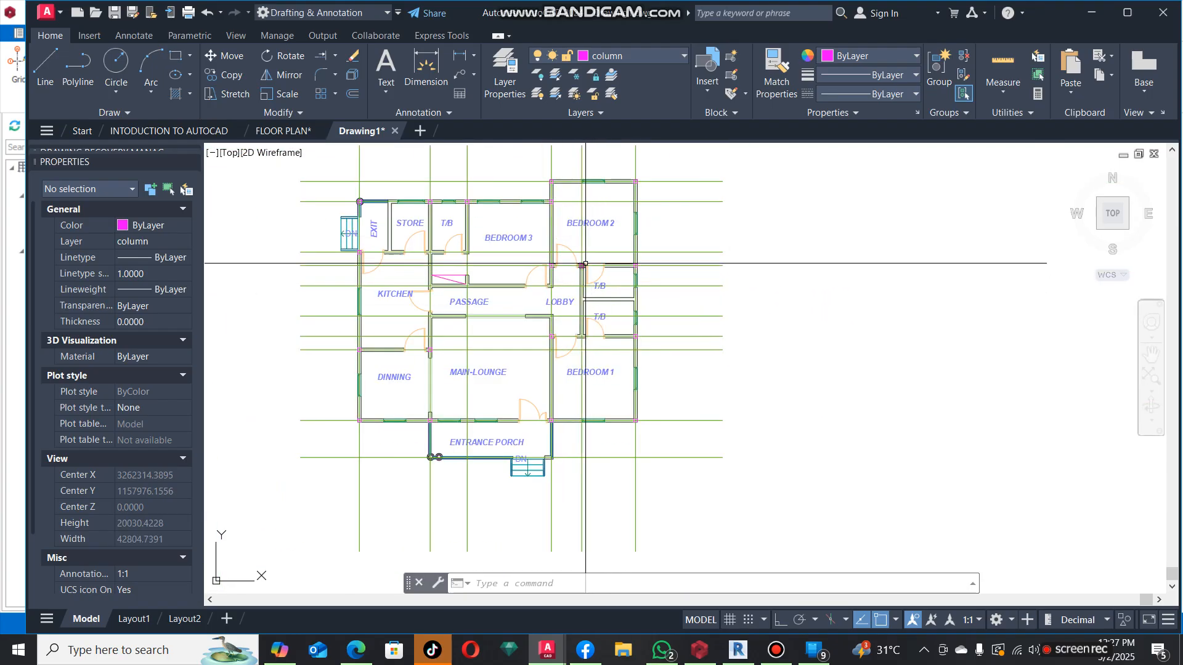
scroll(585, 263, "up", 10)
left_click(510, 263)
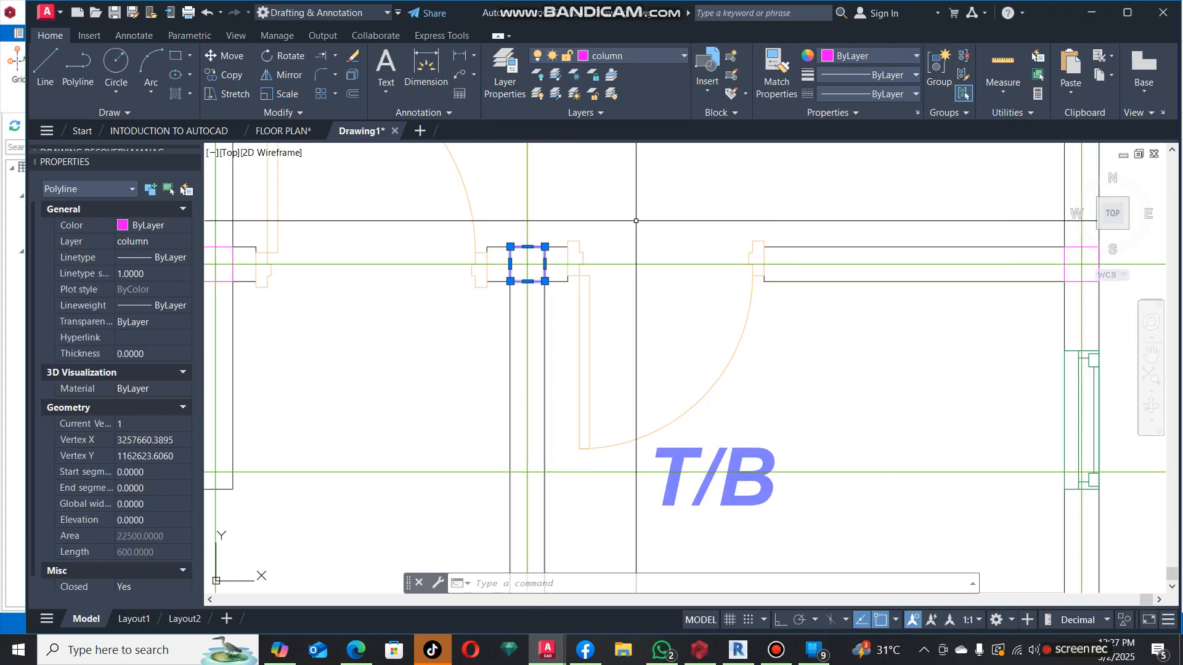
key("Return")
scroll(636, 221, "down", 3)
key("Escape")
scroll(664, 335, "down", 4)
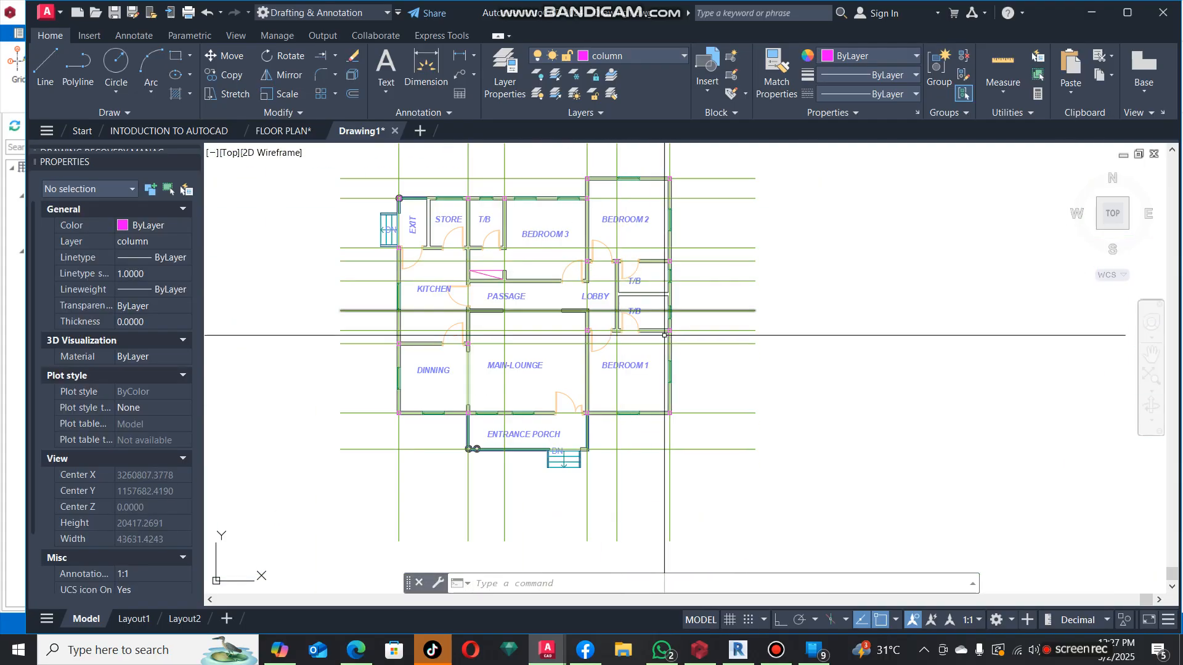
Erase the vertical axis running along the Lobby–T/B wall.
scroll(622, 203, "up", 4)
left_click(604, 159)
left_click(594, 176)
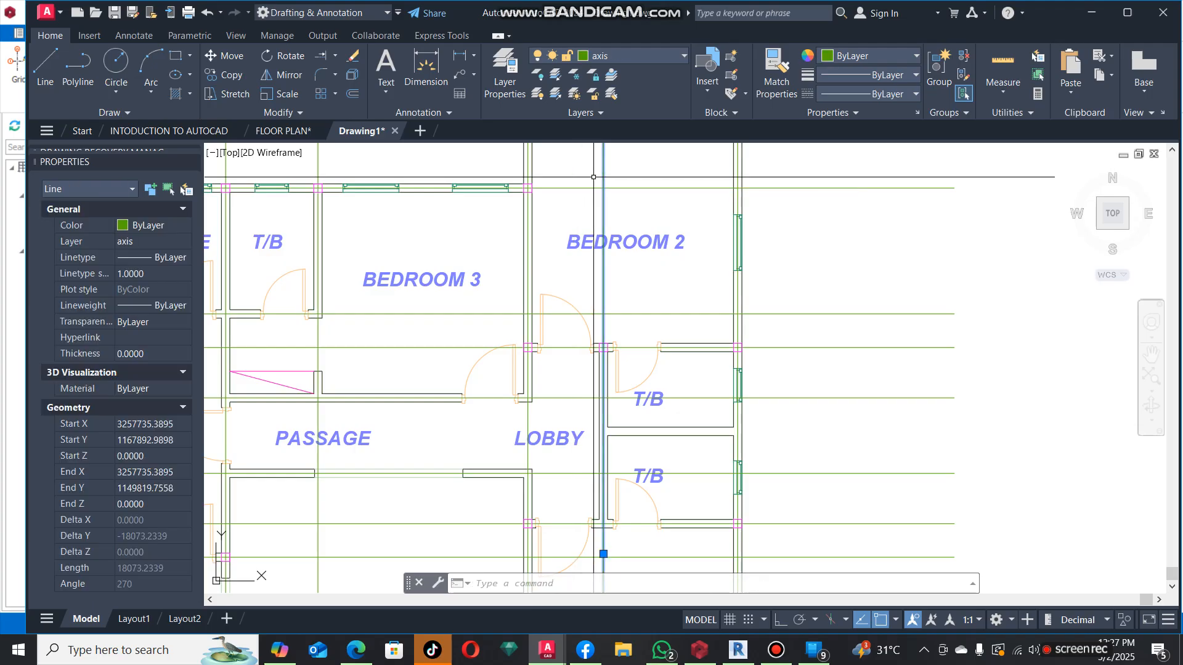
key("Escape")
Erase the column at the upper end of the Lobby–T/B wall, beside the upper T/B door.
scroll(641, 261, "down", 6)
scroll(530, 348, "up", 8)
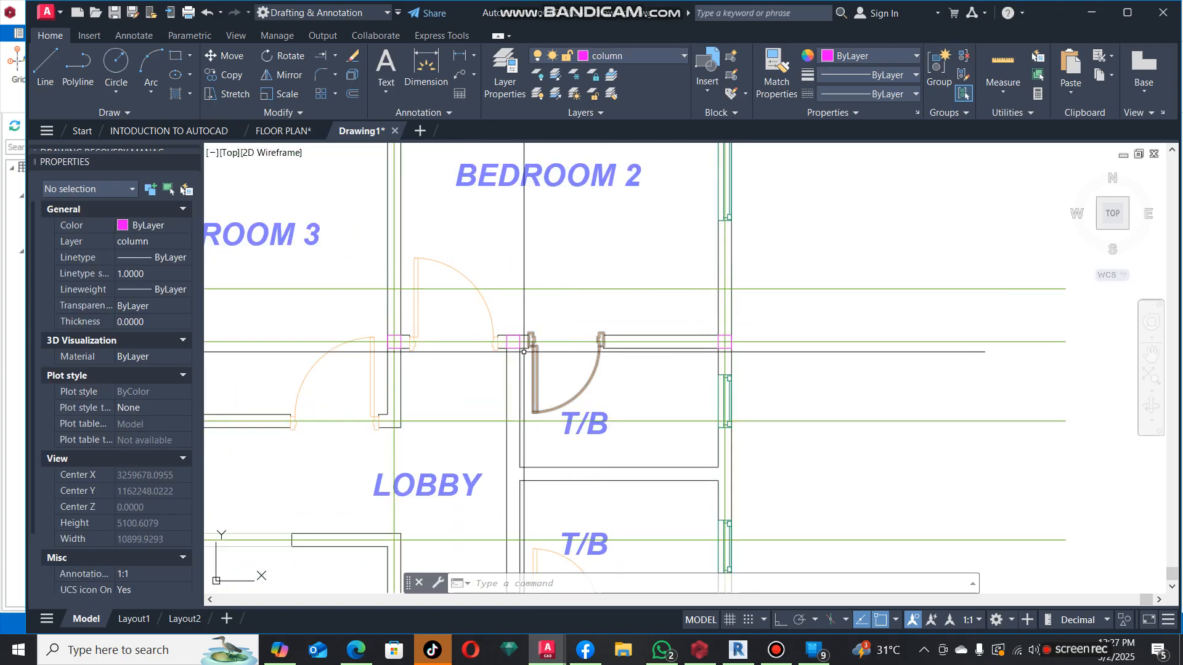
left_click(535, 351)
key("Escape")
scroll(596, 292, "down", 4)
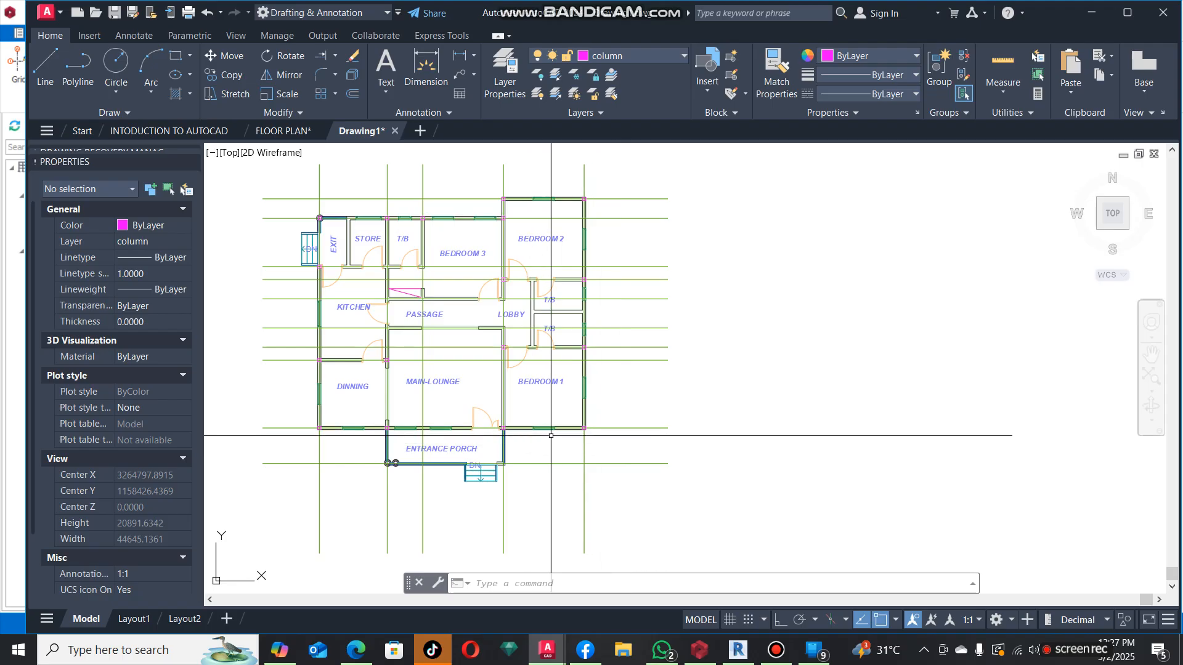
Copy the column at the Entrance Porch–Bedroom 1 corner by its centre to the axis intersection at the porch's outer corner beside the steps.
scroll(493, 489, "up", 4)
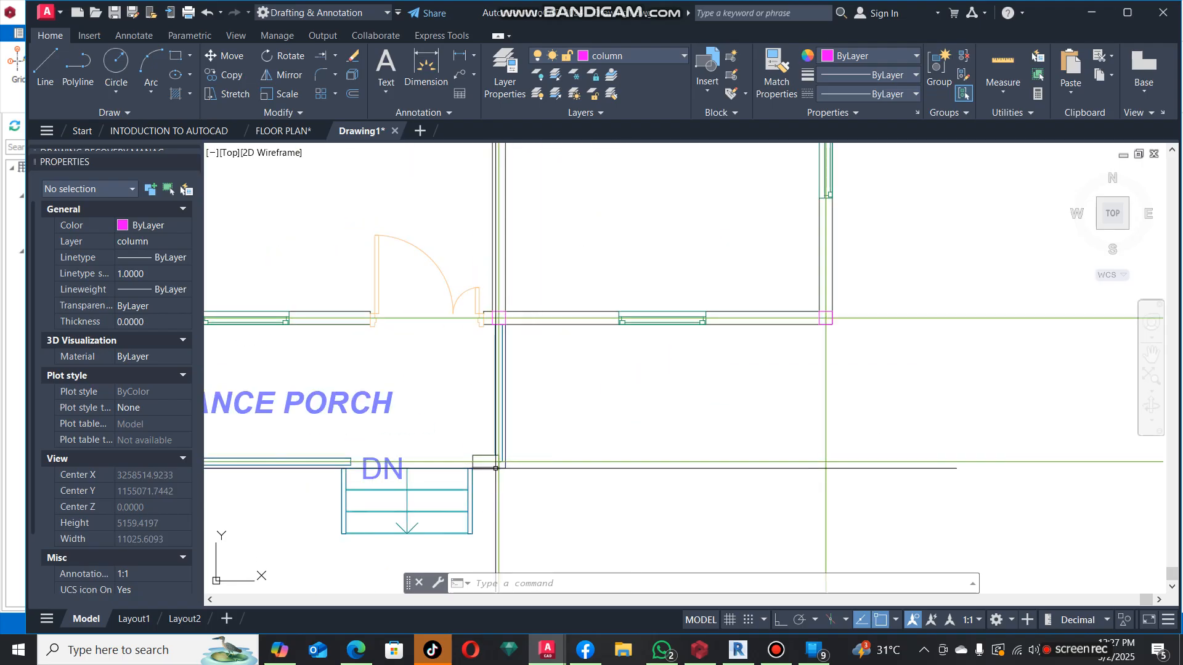
scroll(502, 258, "up", 4)
left_click(508, 228)
mouse_move(509, 228)
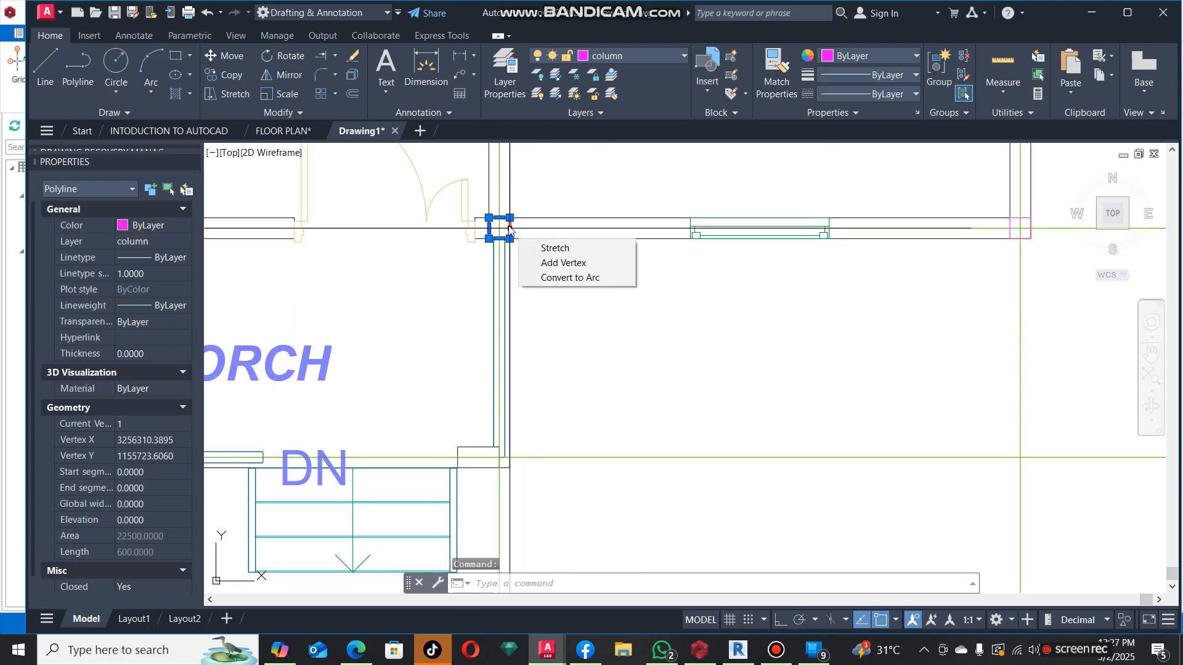
type("co")
key("Return")
key("Escape")
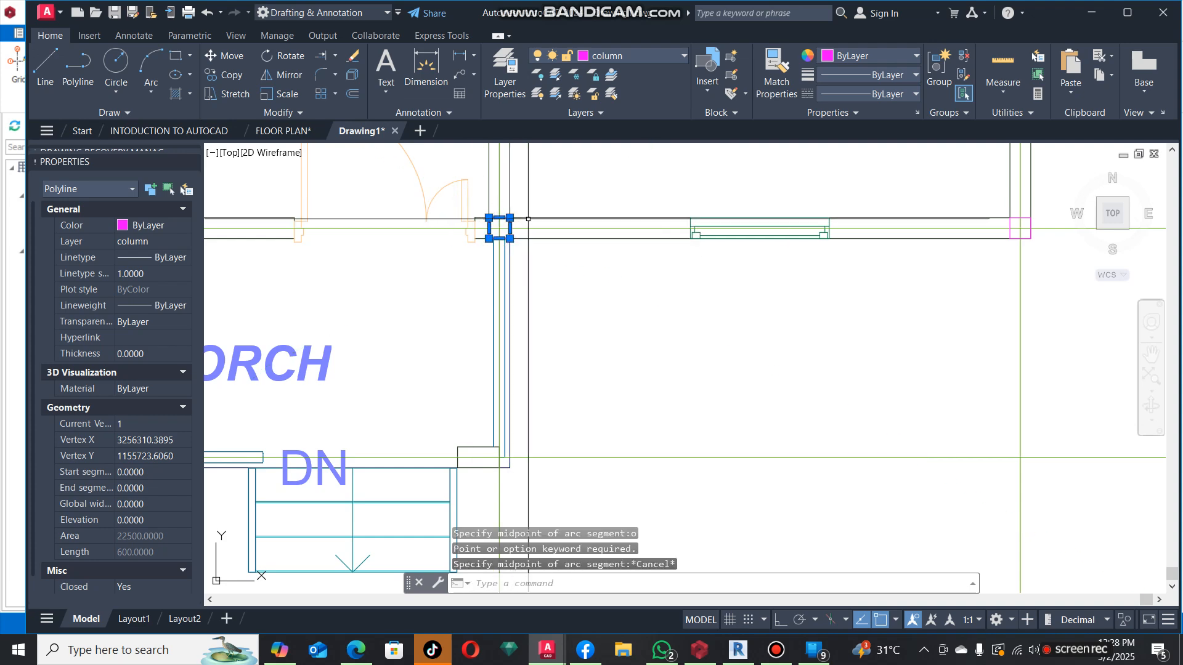
key("Return")
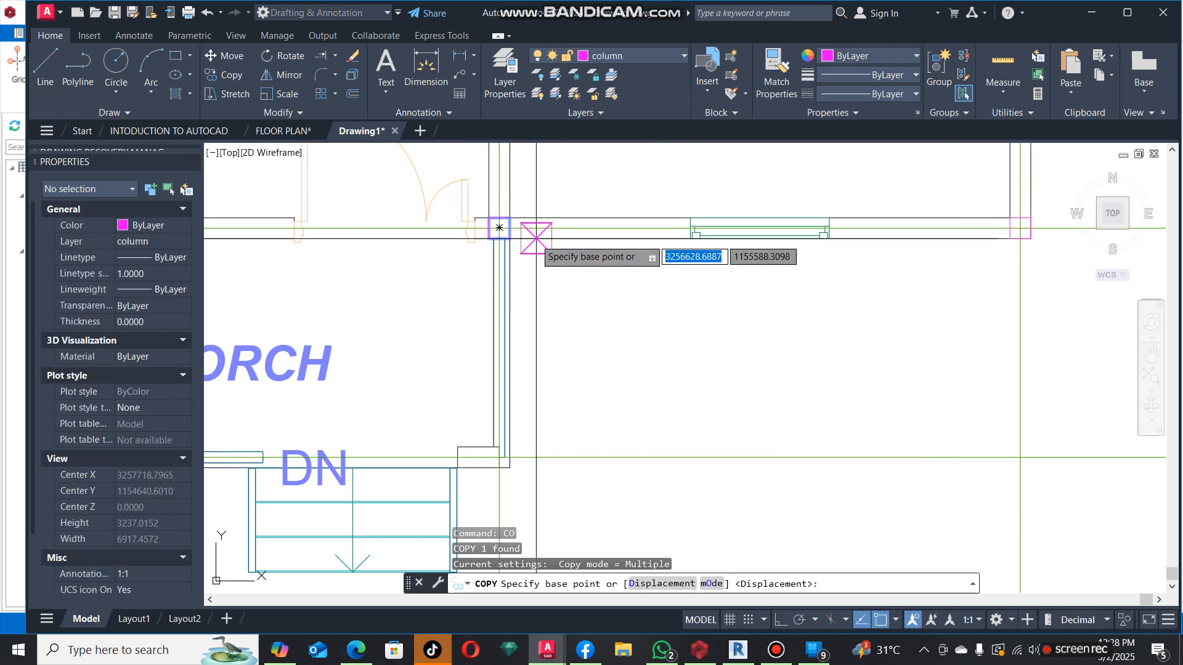
scroll(497, 232, "up", 4)
left_click(431, 164)
scroll(601, 200, "down", 2)
scroll(537, 200, "down", 6)
scroll(530, 338, "up", 2)
scroll(529, 343, "up", 6)
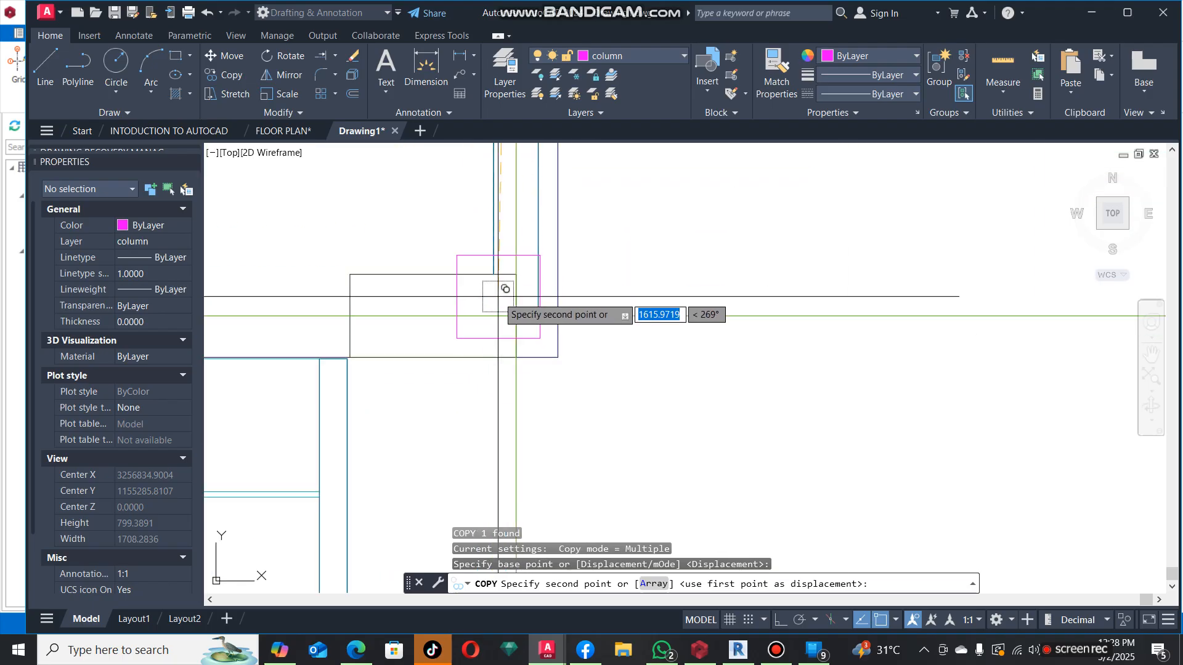
left_click(516, 316)
scroll(694, 319, "down", 6)
scroll(695, 319, "down", 6)
key("Escape")
scroll(678, 326, "up", 9)
scroll(720, 311, "up", 3)
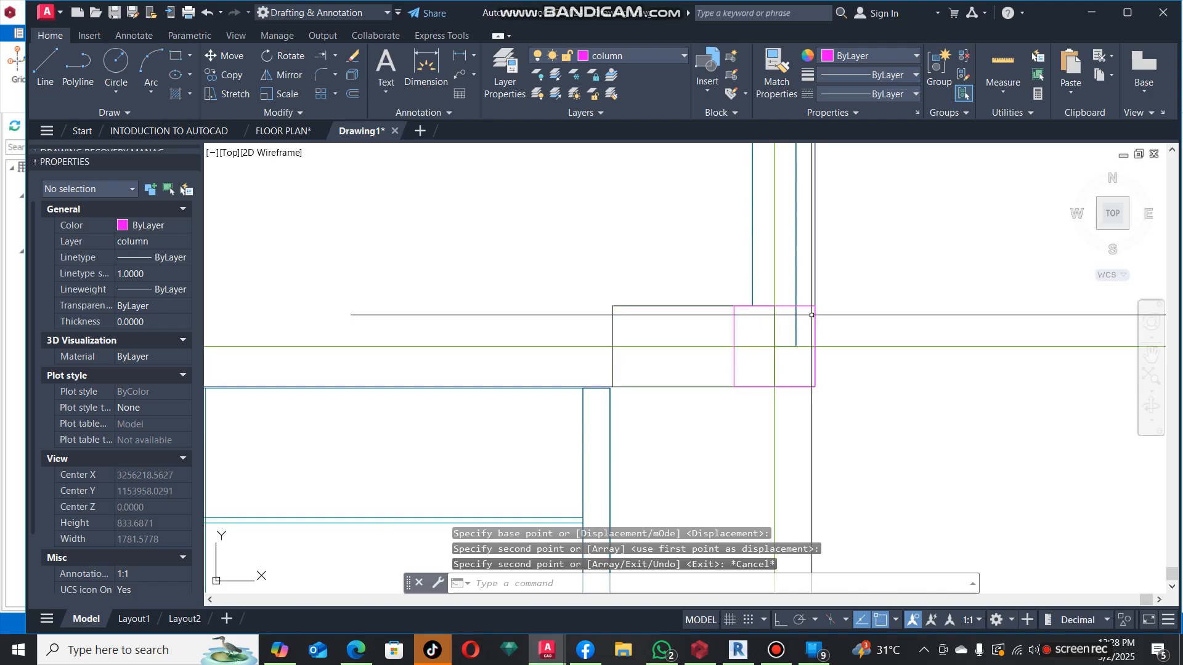
Draw a circle of radius 150.8 over the outer ring of the inner of the two round porch columns.
scroll(807, 318, "down", 12)
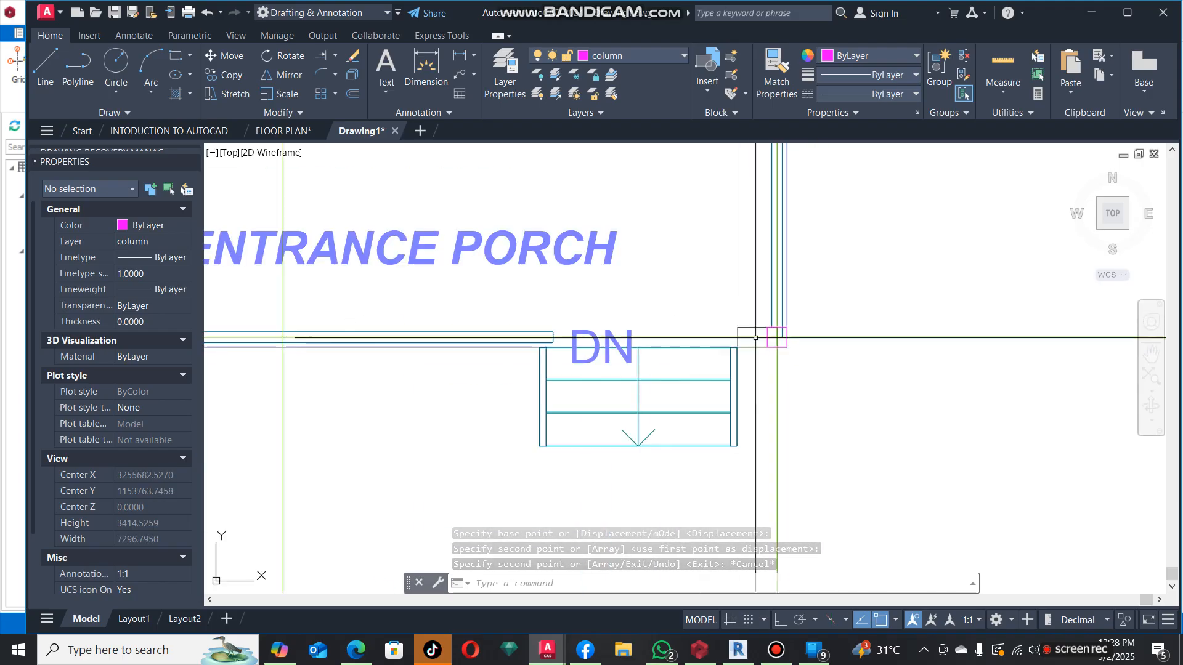
scroll(799, 328, "down", 6)
scroll(544, 357, "up", 12)
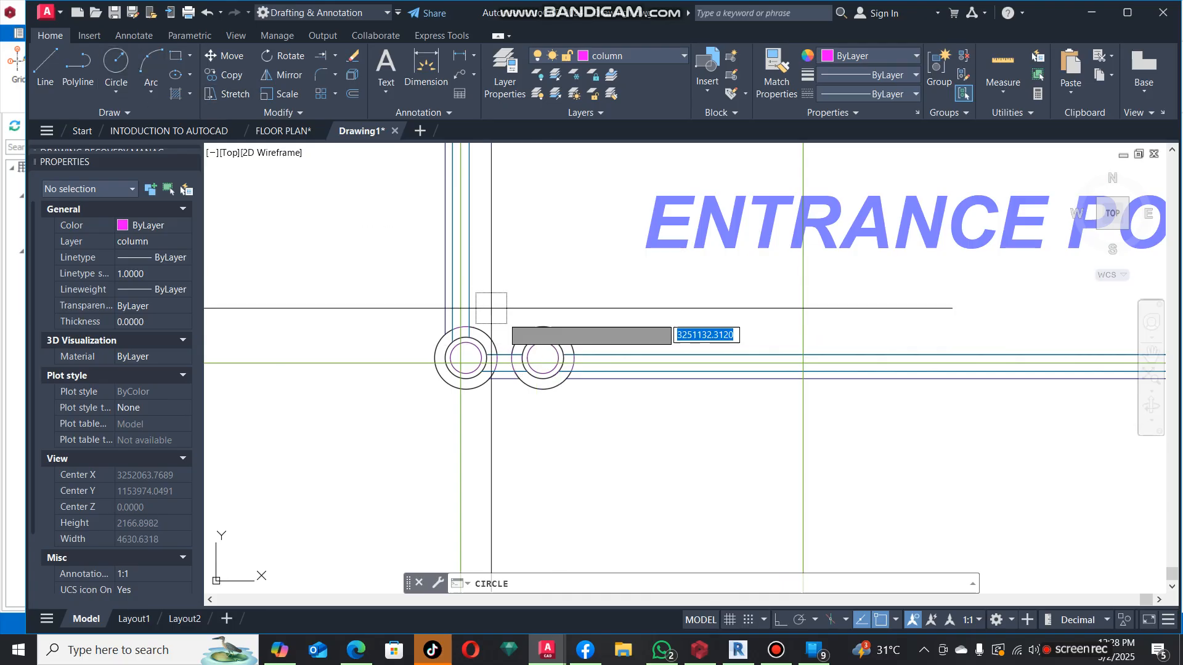
scroll(535, 359, "up", 6)
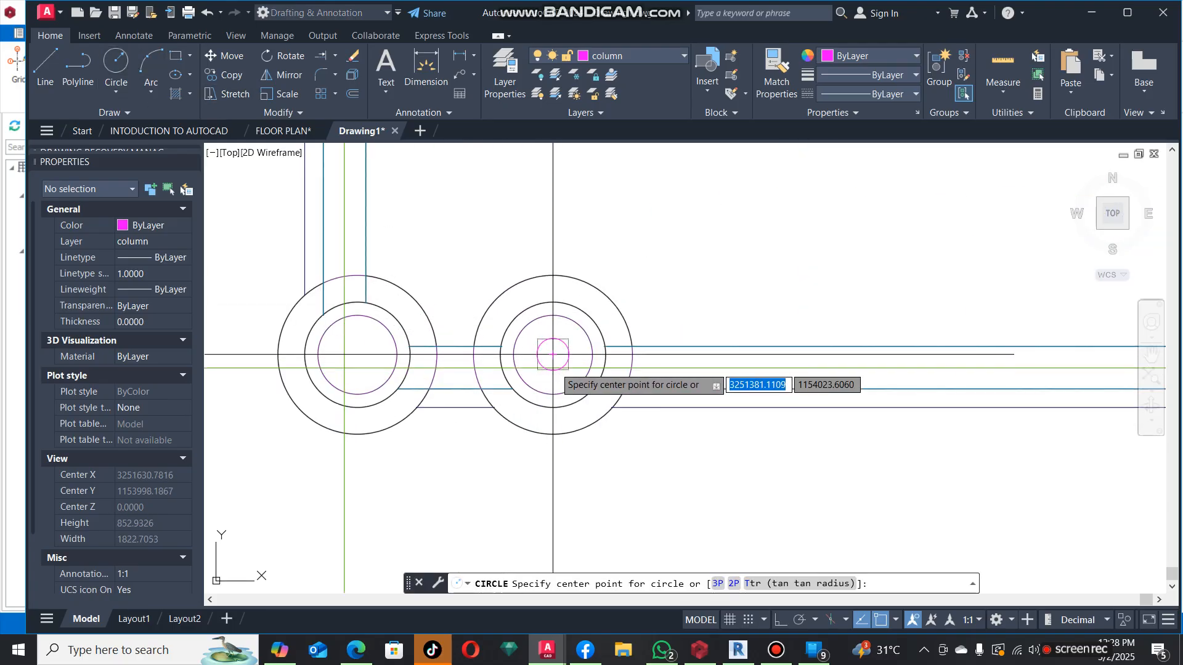
left_click(553, 354)
left_click(590, 285)
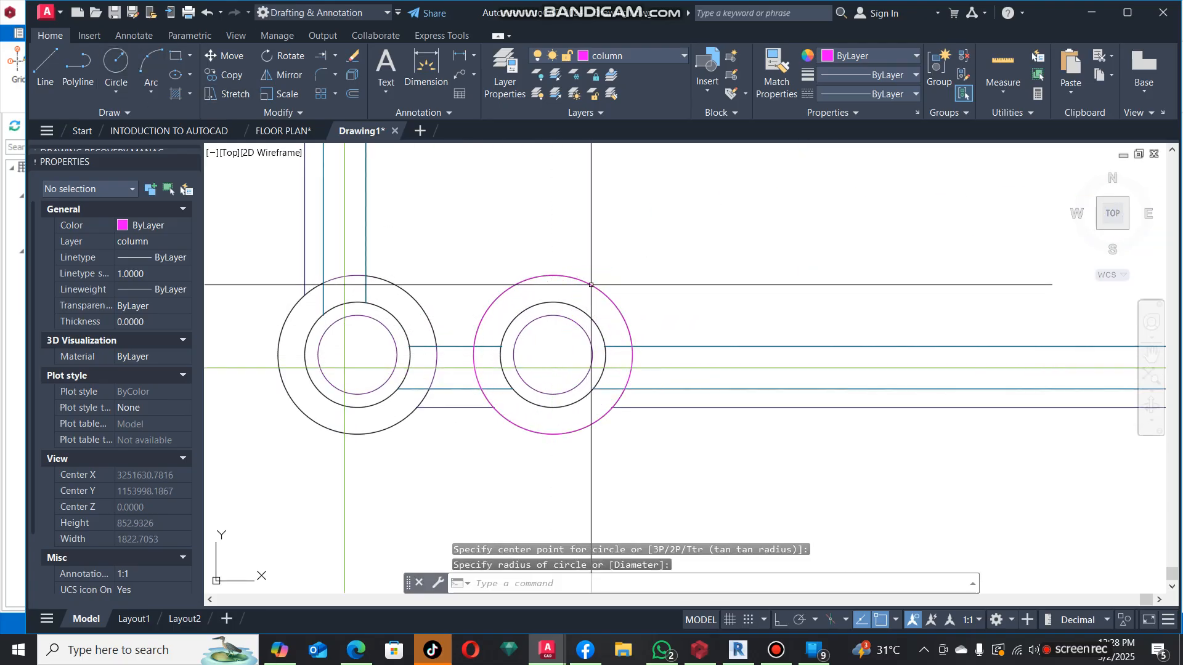
Copy the new column circle from its centre to the centre of the round column at the Entrance Porch corner.
left_click(599, 291)
type("c")
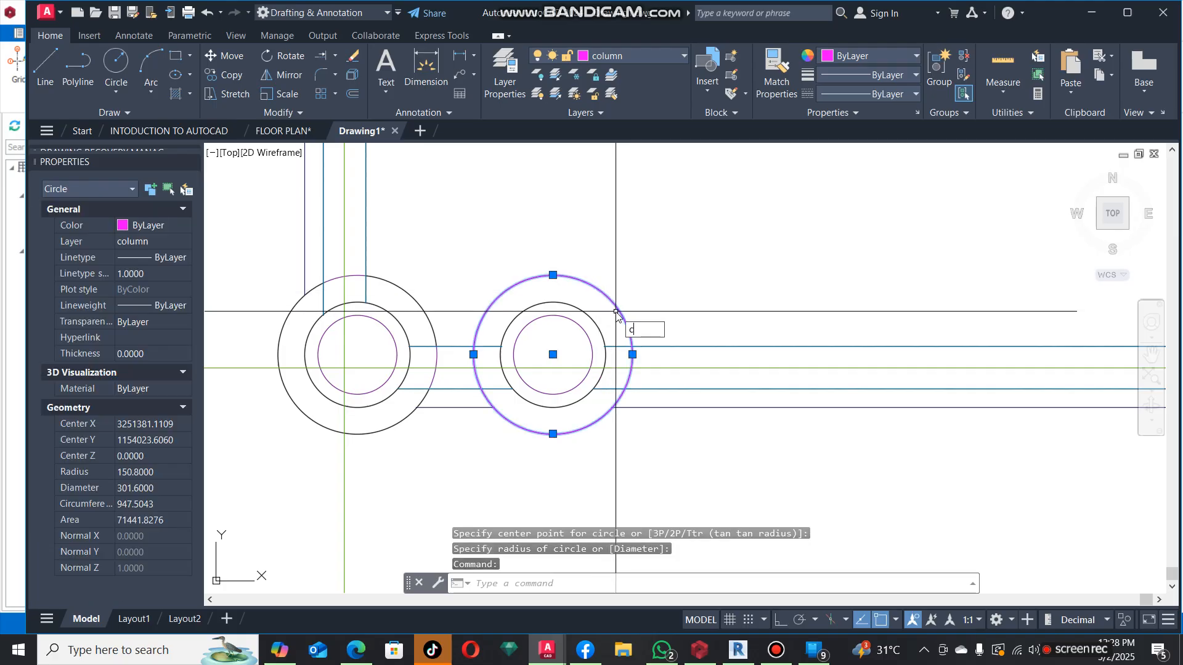
type("o")
key("Return")
left_click(553, 354)
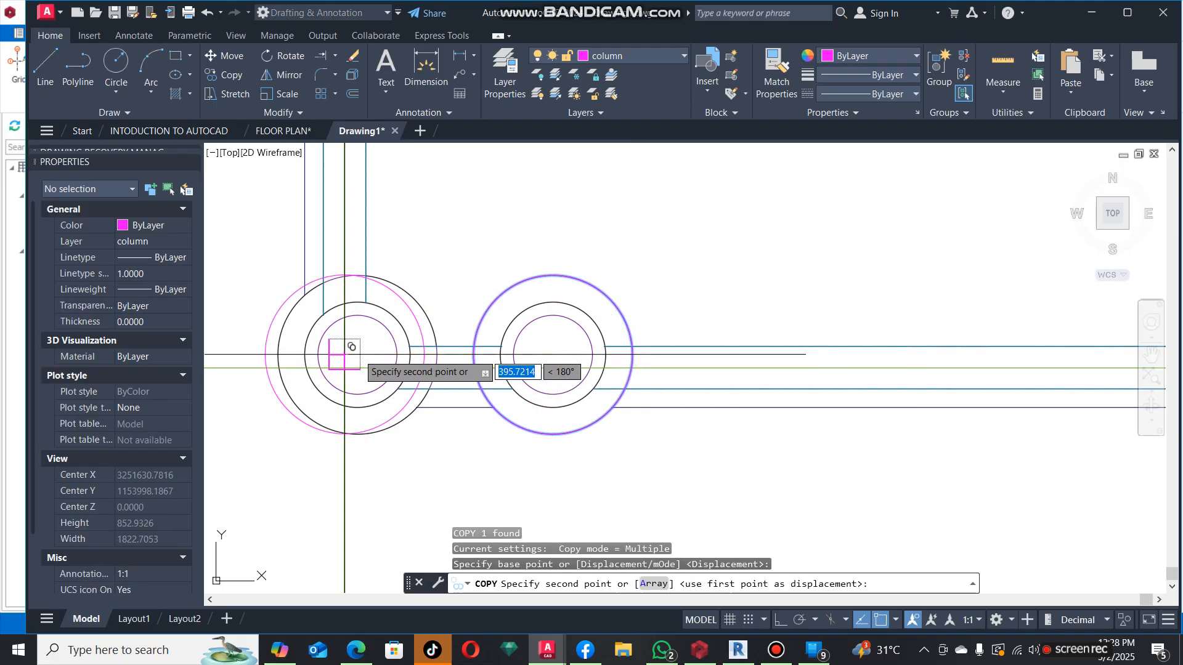
scroll(351, 347, "up", 3)
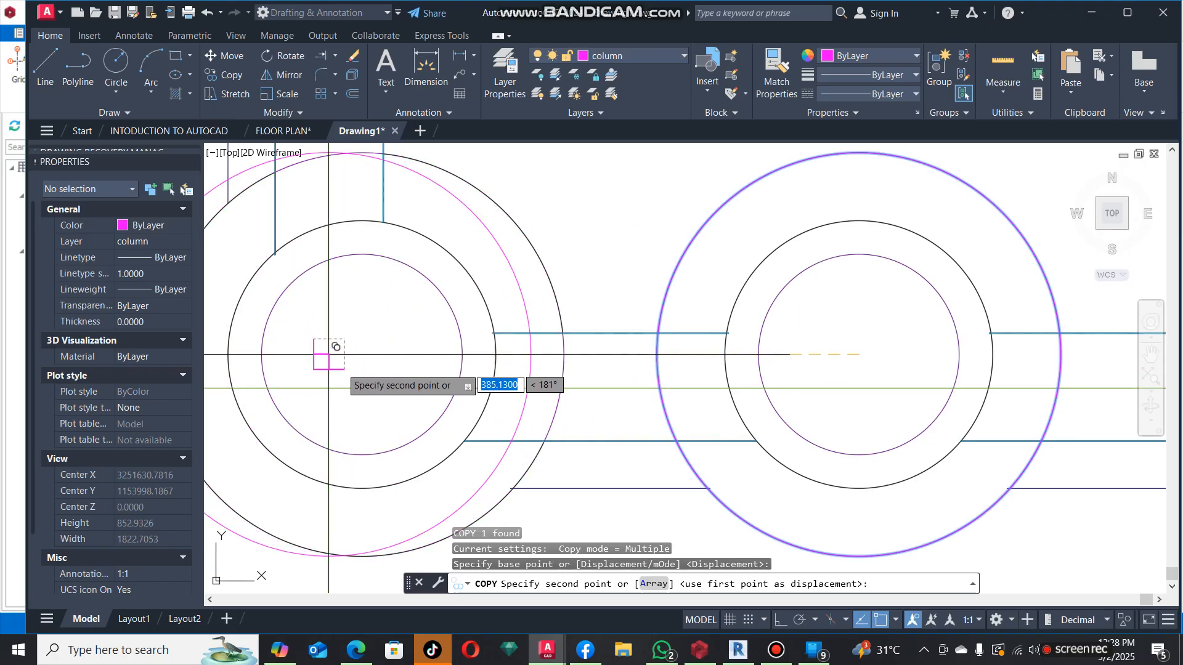
scroll(382, 354, "down", 3)
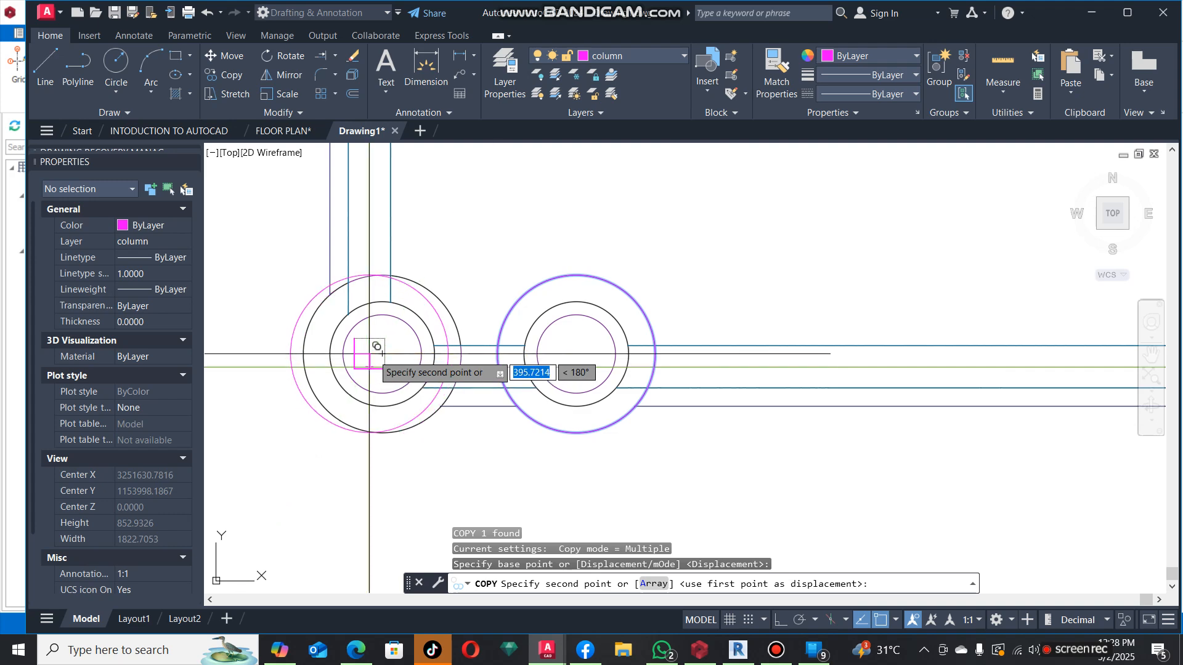
left_click(390, 346)
Place another copy of the column circle on the centre of the round column at the Exit corner.
scroll(468, 413, "down", 6)
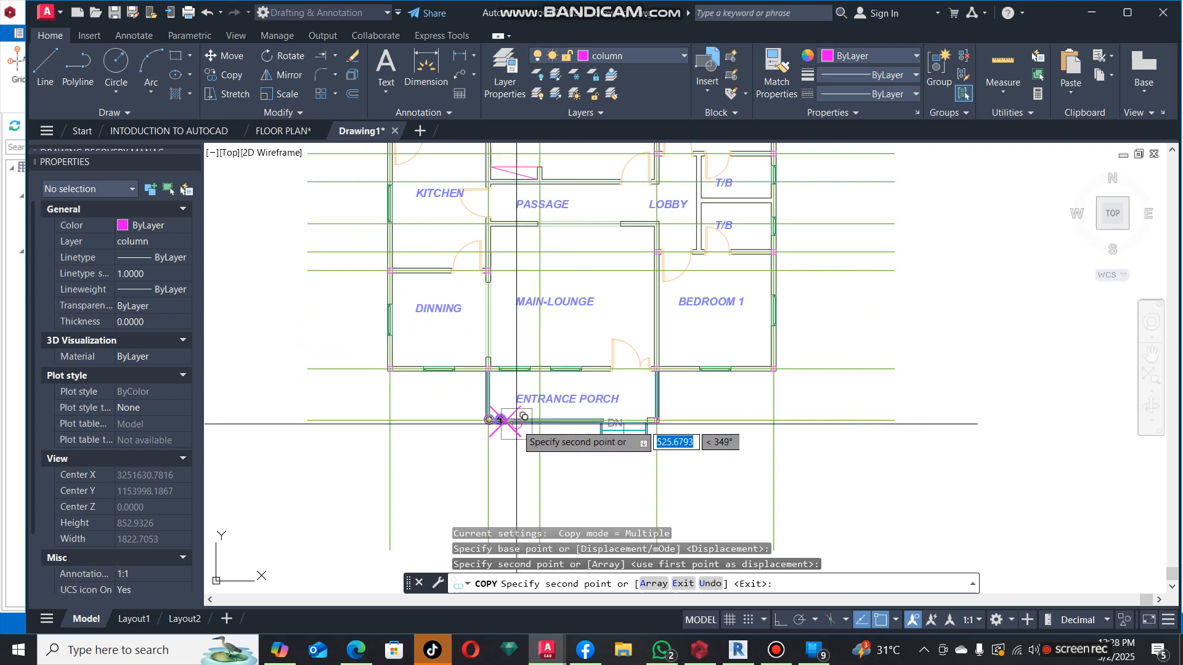
scroll(495, 318, "up", 4)
scroll(487, 320, "up", 5)
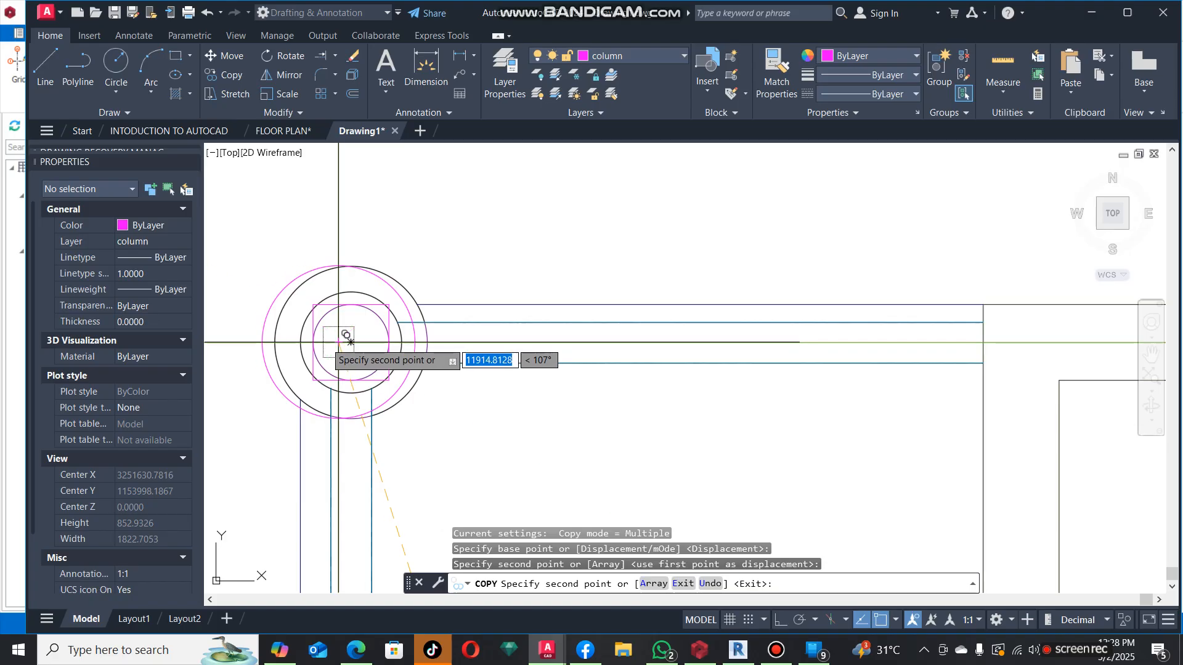
left_click(352, 342)
key("Escape")
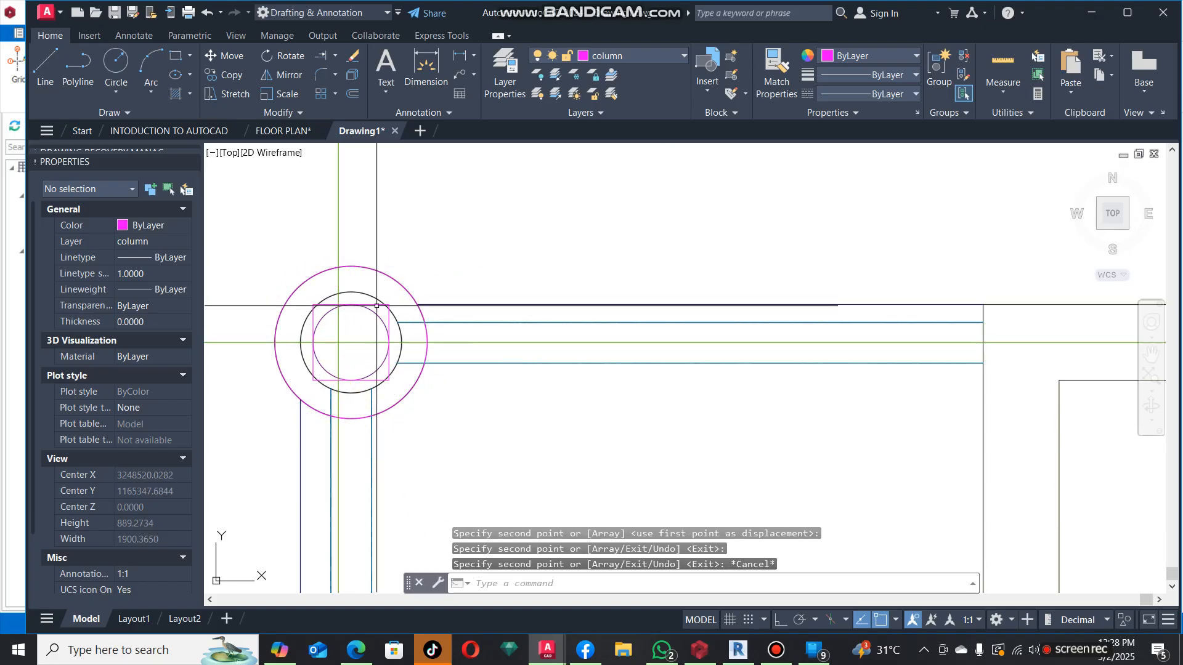
Erase the square column outline inside the round column at the Exit corner.
left_click(376, 305)
type("E")
key("Return")
scroll(343, 285, "down", 4)
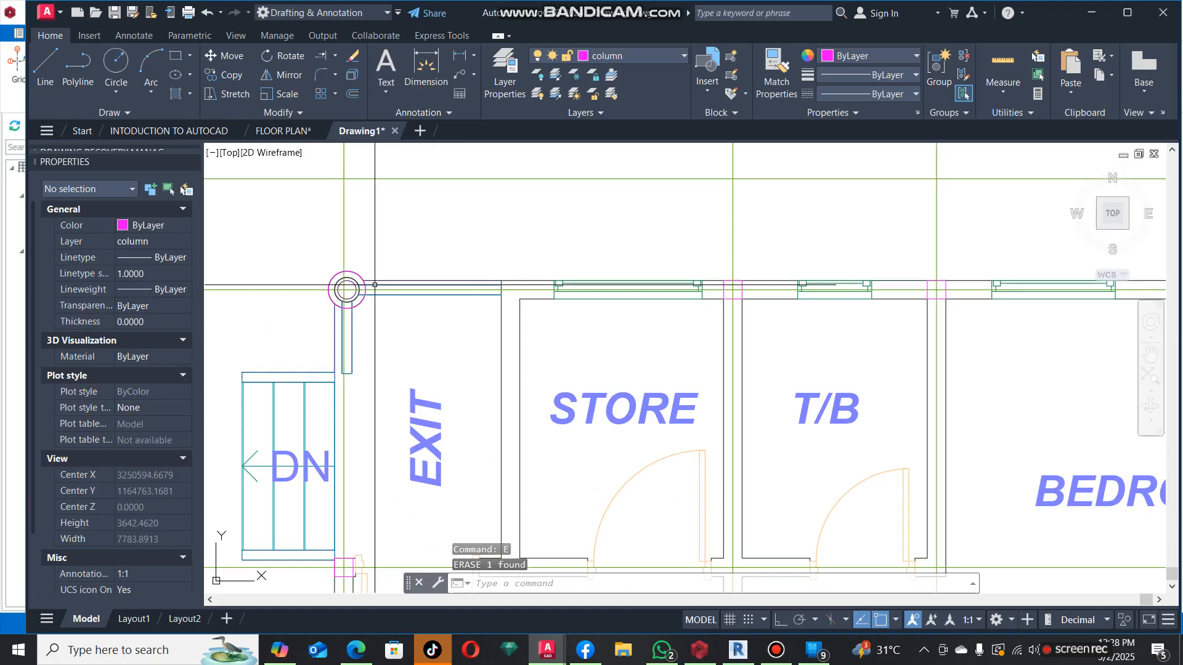
Erase the innermost circle of the round column at the Exit corner and undo that erasure.
scroll(381, 287, "up", 5)
scroll(381, 287, "up", 2)
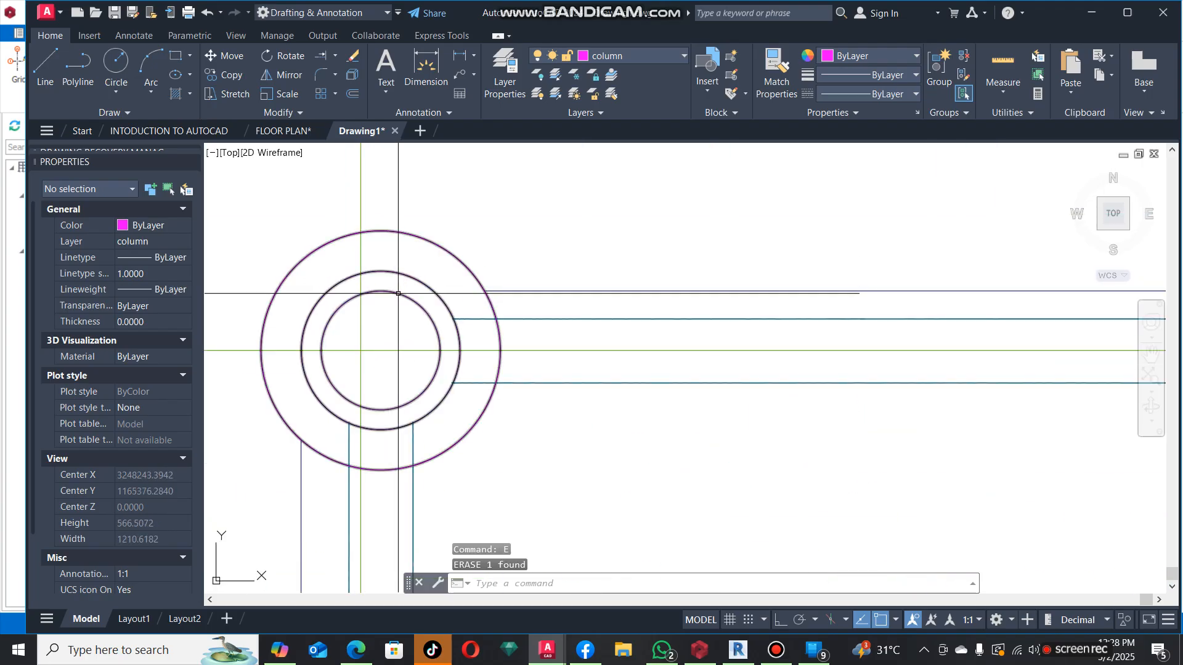
left_click(382, 289)
key("Delete")
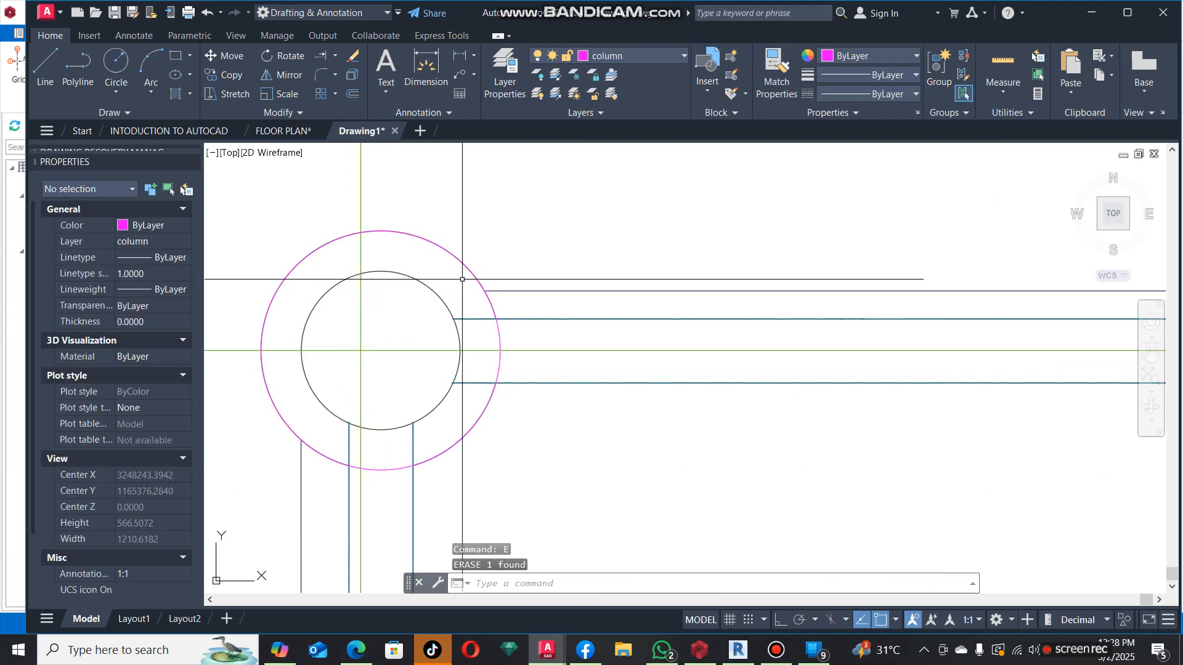
key("ctrl+z")
Review the column layout across the whole floor plan for axis intersections still lacking a column.
scroll(390, 271, "down", 15)
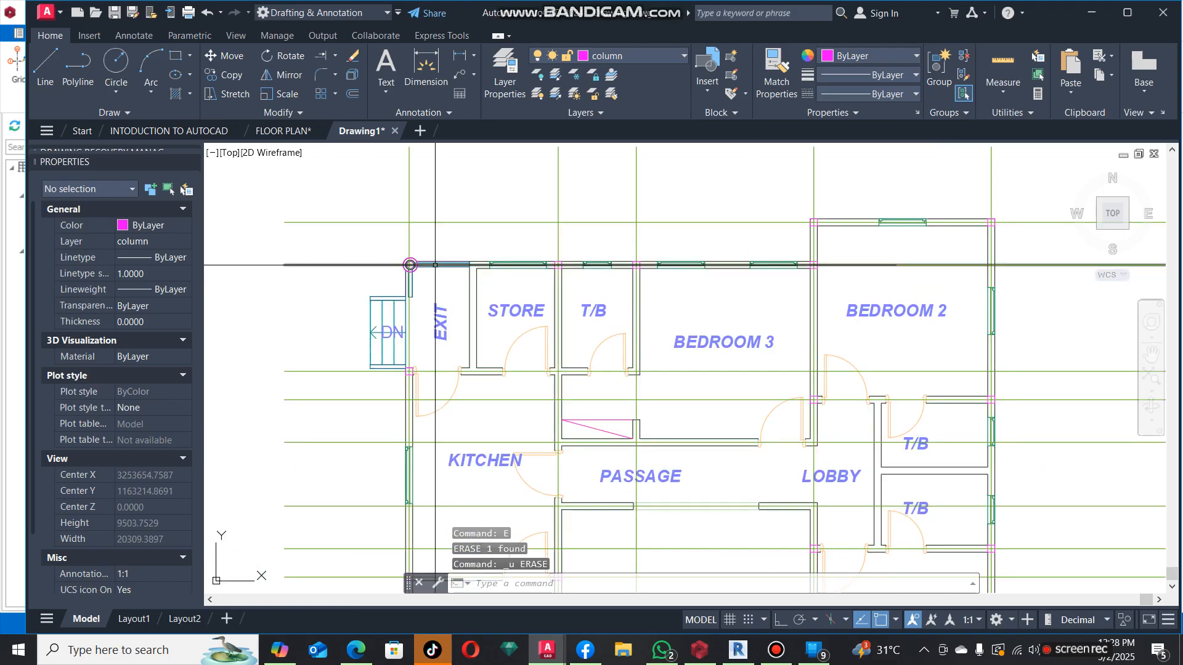
scroll(525, 318, "up", 4)
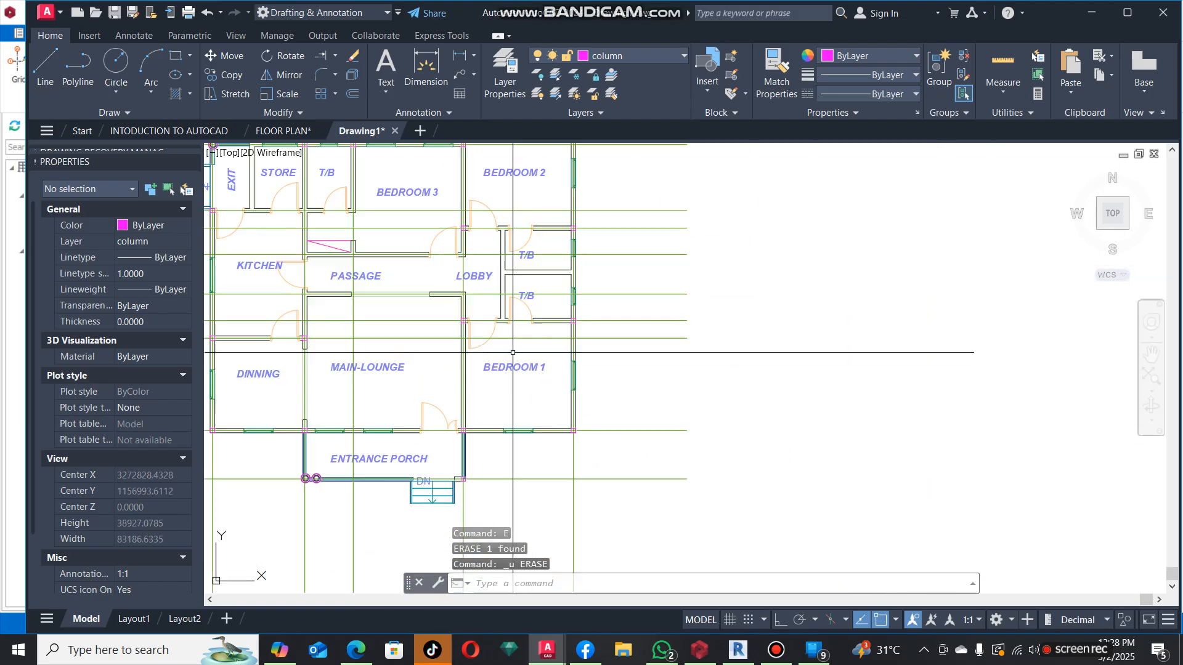
scroll(529, 357, "down", 4)
scroll(528, 356, "up", 6)
scroll(304, 334, "down", 2)
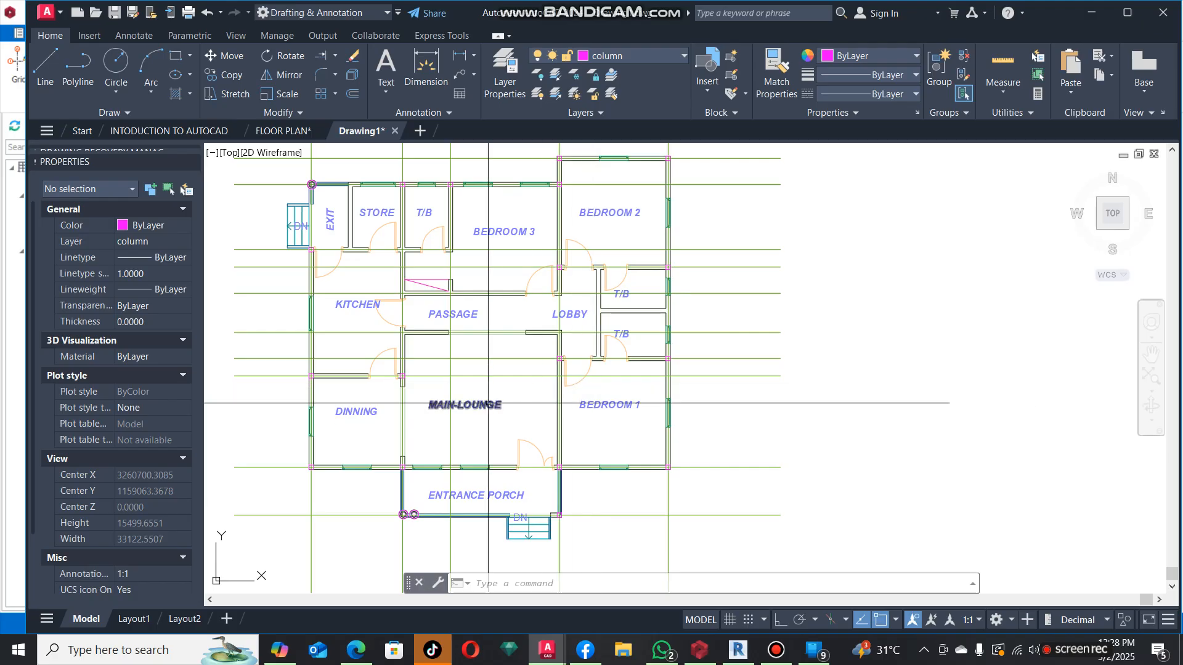
scroll(410, 247, "up", 4)
scroll(431, 265, "down", 4)
Copy the outer-wall column at the Exit–Kitchen corner by its centre to the same horizontal axis's intersection with the Store–T/B wall axis.
scroll(365, 250, "up", 6)
left_click(360, 250)
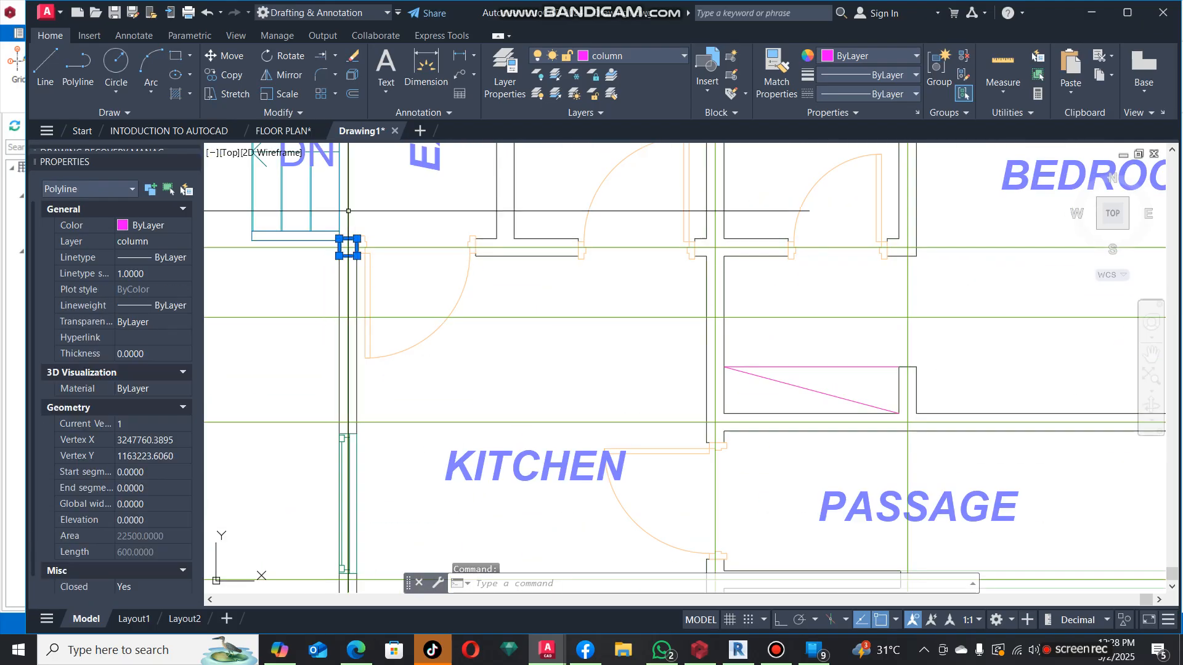
left_click(239, 84)
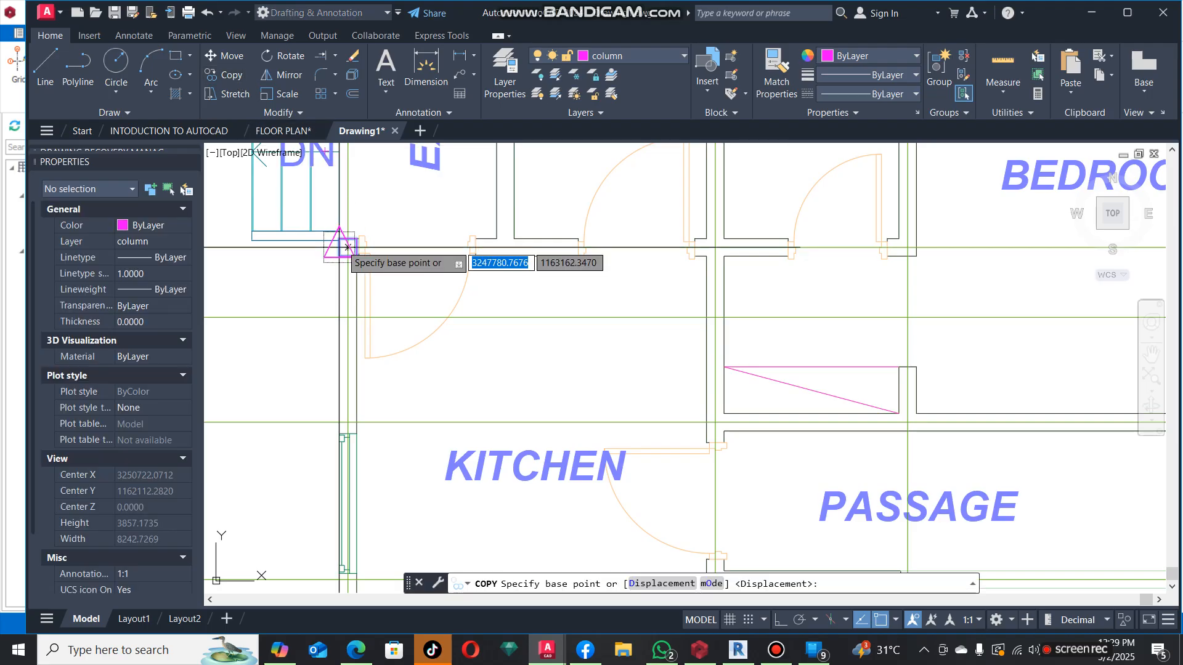
left_click(348, 248)
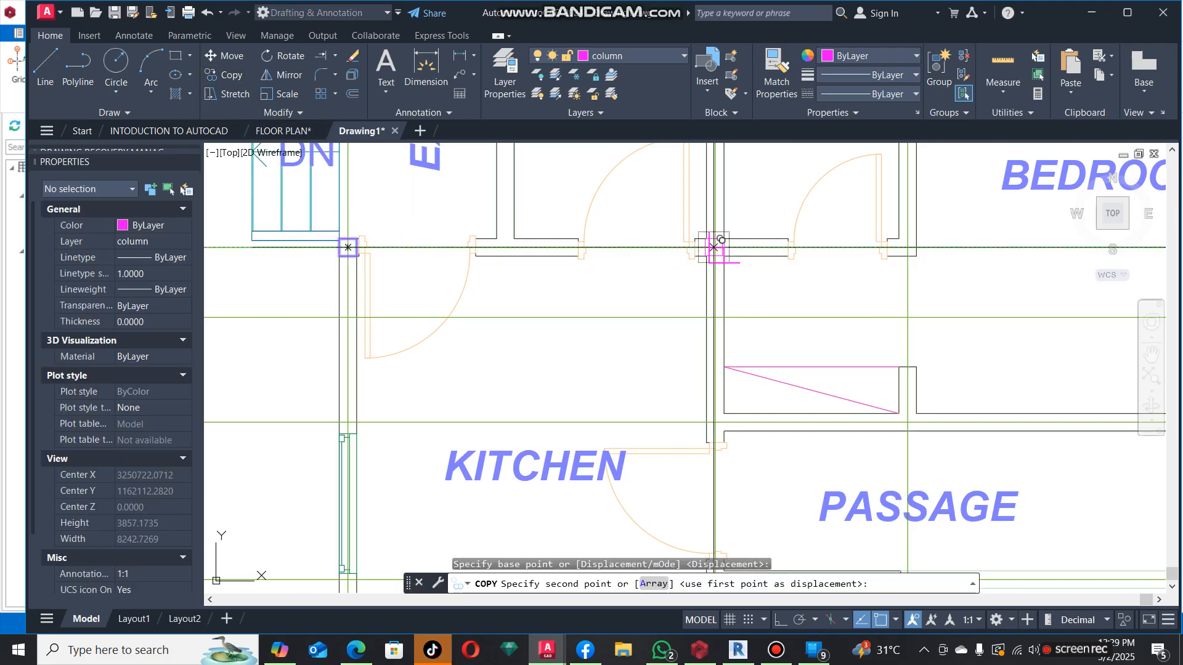
left_click(712, 247)
scroll(429, 264, "down", 4)
scroll(430, 258, "down", 2)
key("Escape")
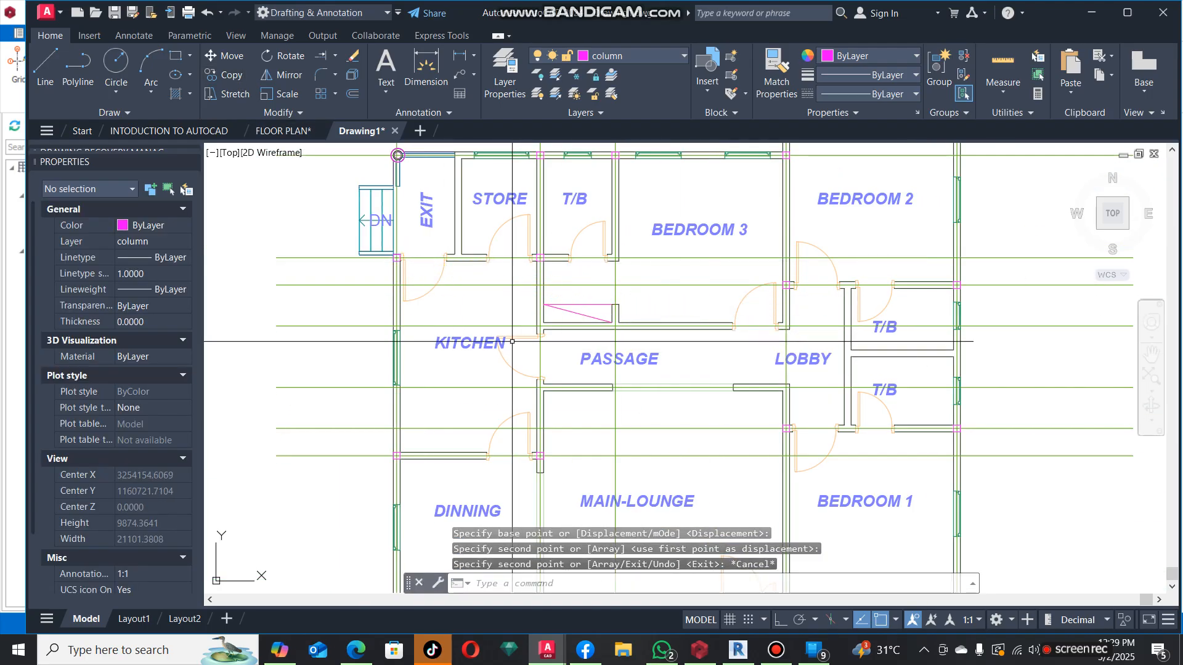
Copy the column at the Bedroom 3–Bedroom 2–Lobby corner by its centre to the T/B–Bedroom 3 axis's intersection with the Passage's upper wall axis.
scroll(633, 268, "down", 3)
scroll(577, 230, "up", 2)
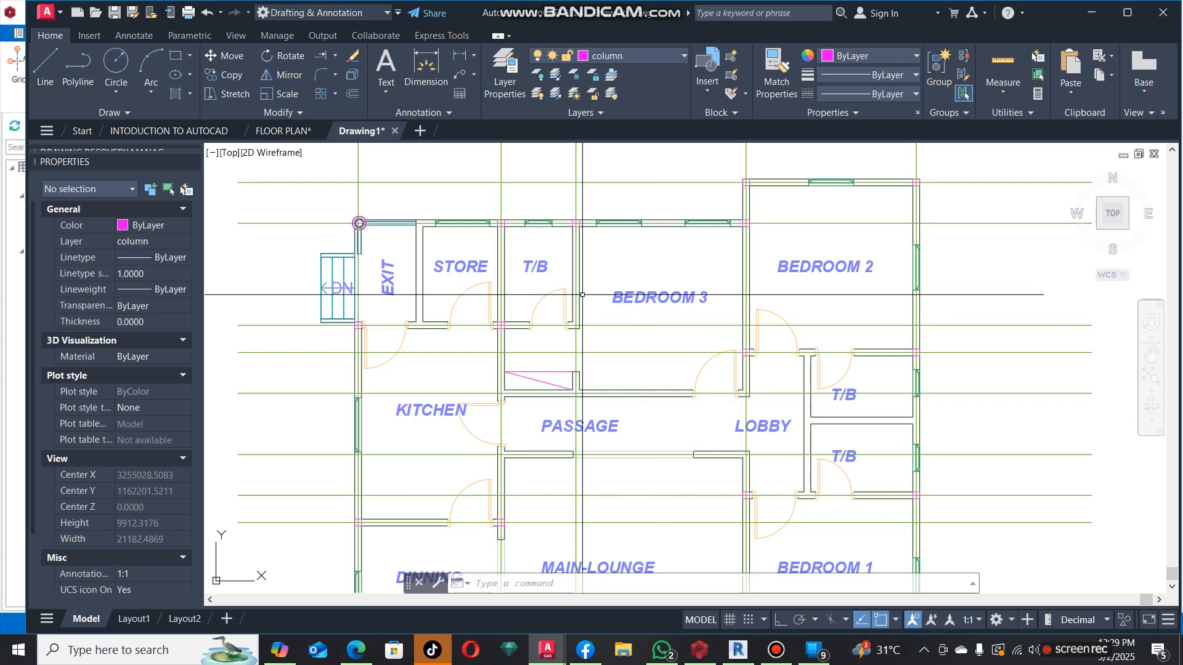
scroll(747, 359, "up", 5)
left_click(755, 306)
type("co")
key("Return")
left_click(740, 315)
scroll(708, 313, "down", 5)
scroll(682, 339, "up", 4)
scroll(675, 276, "up", 5)
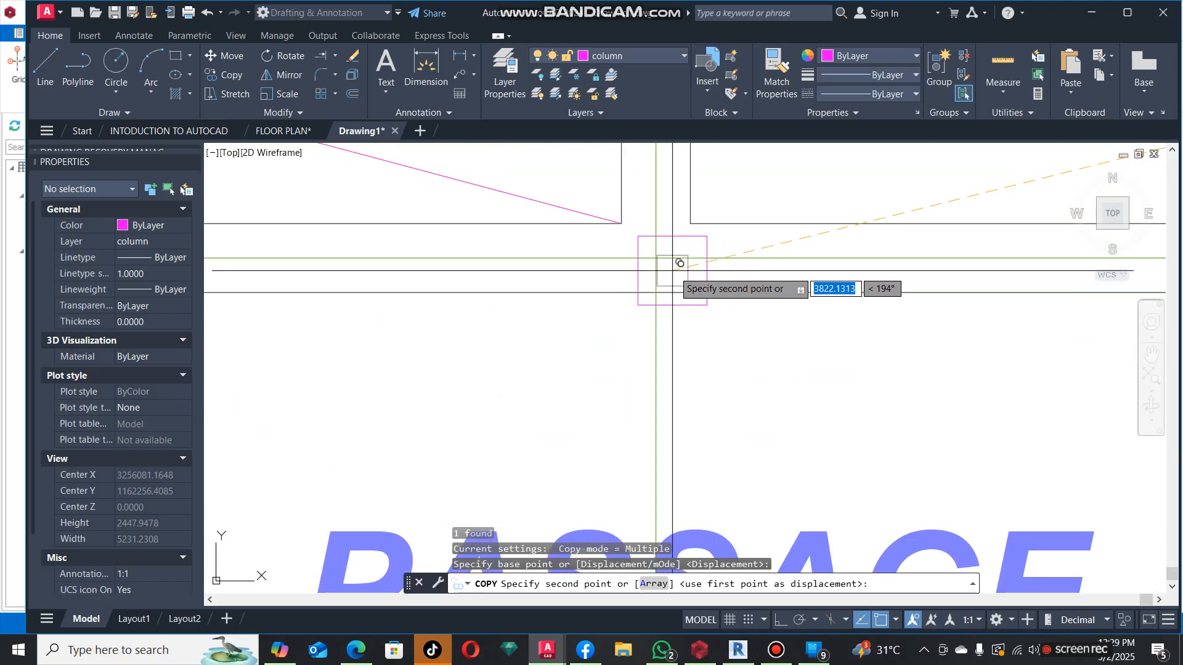
left_click(654, 257)
scroll(642, 325, "down", 7)
key("Escape")
scroll(573, 325, "down", 4)
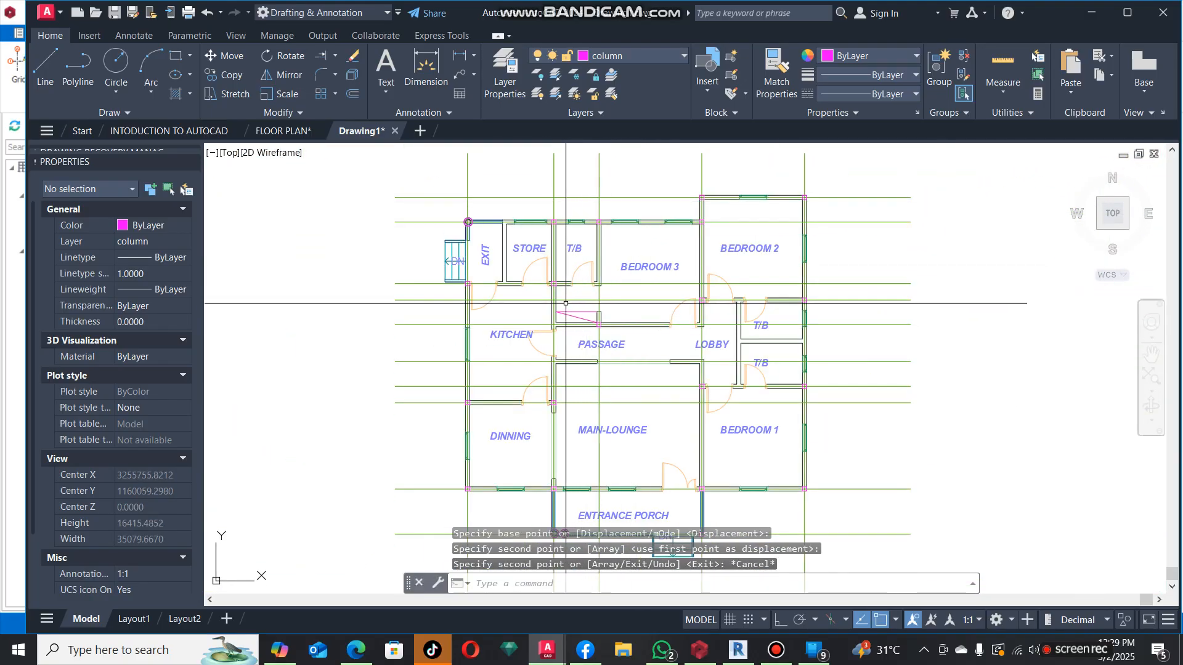
Copy the column on the Passage's upper wall by its centre to the same wall axis's intersection with the Kitchen–Passage wall axis.
scroll(566, 321, "up", 8)
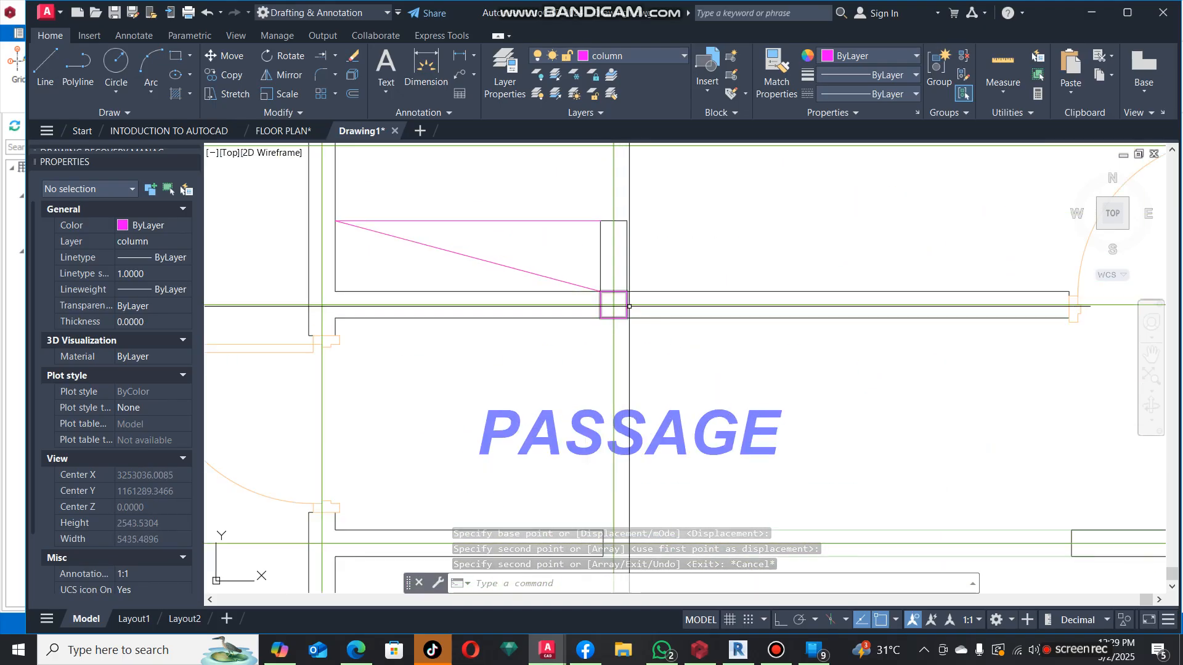
left_click(600, 320)
type("co")
key("Return")
left_click(614, 304)
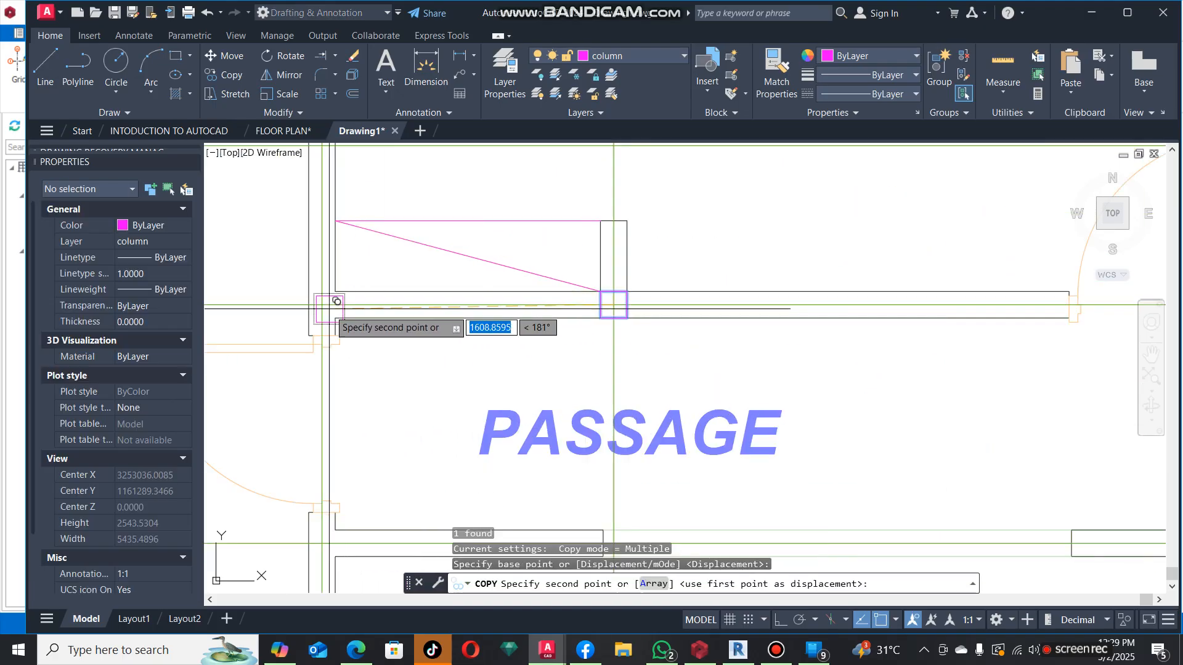
key("Escape")
Save the drawing as Drawing1.dxf in the 3 BEDROOM folder, using the AutoCAD 2010/LT2010 DXF format.
scroll(550, 278, "down", 10)
scroll(642, 416, "up", 6)
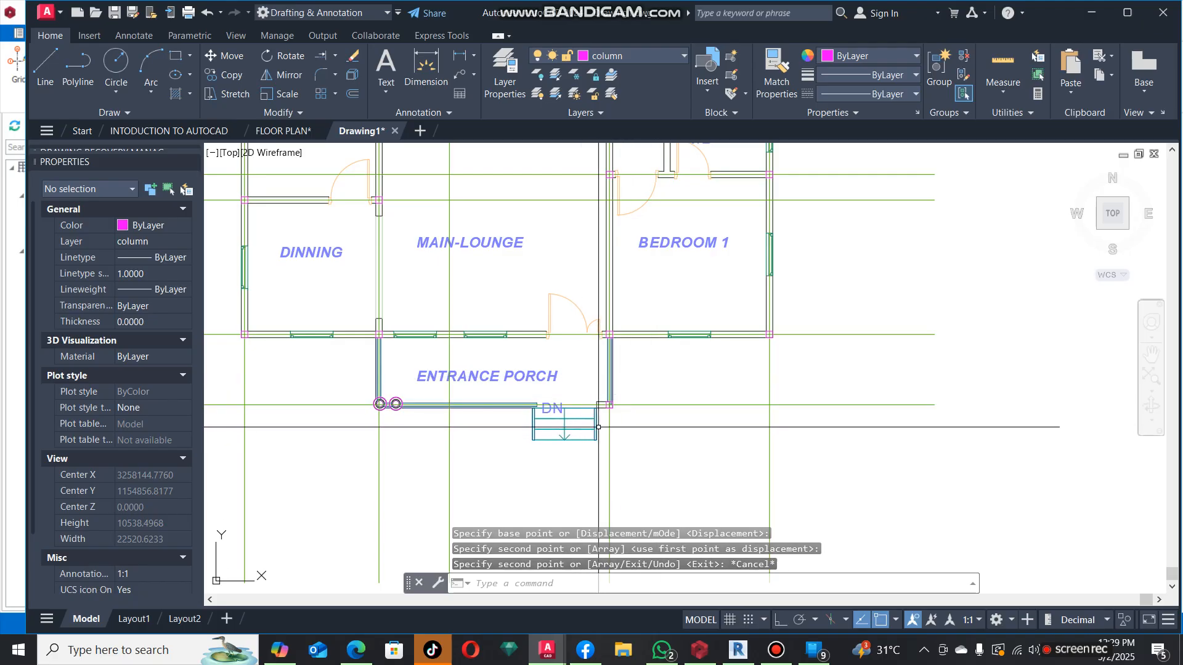
scroll(598, 432, "down", 1)
scroll(604, 425, "down", 2)
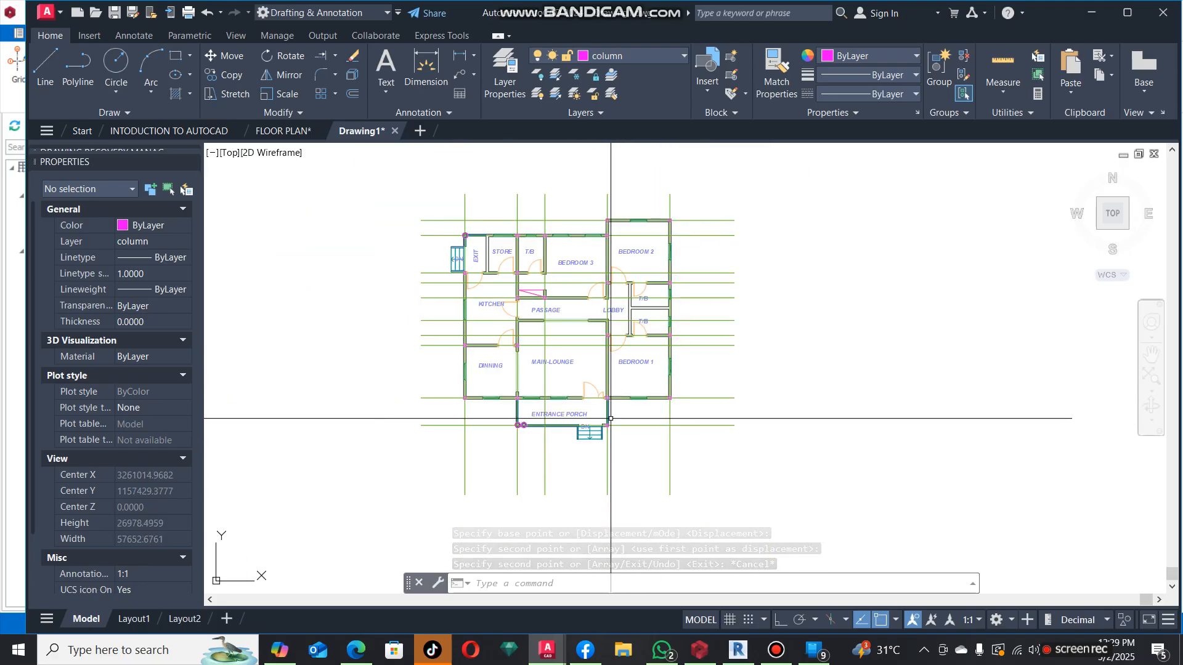
key("ctrl+s")
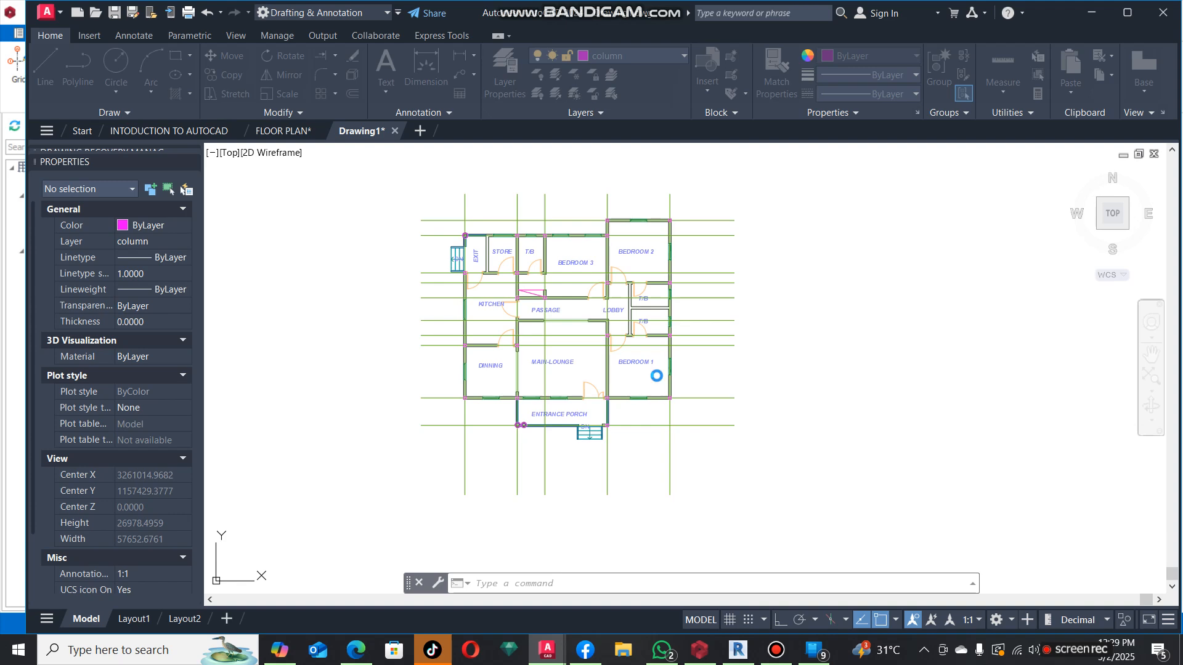
left_click(593, 464)
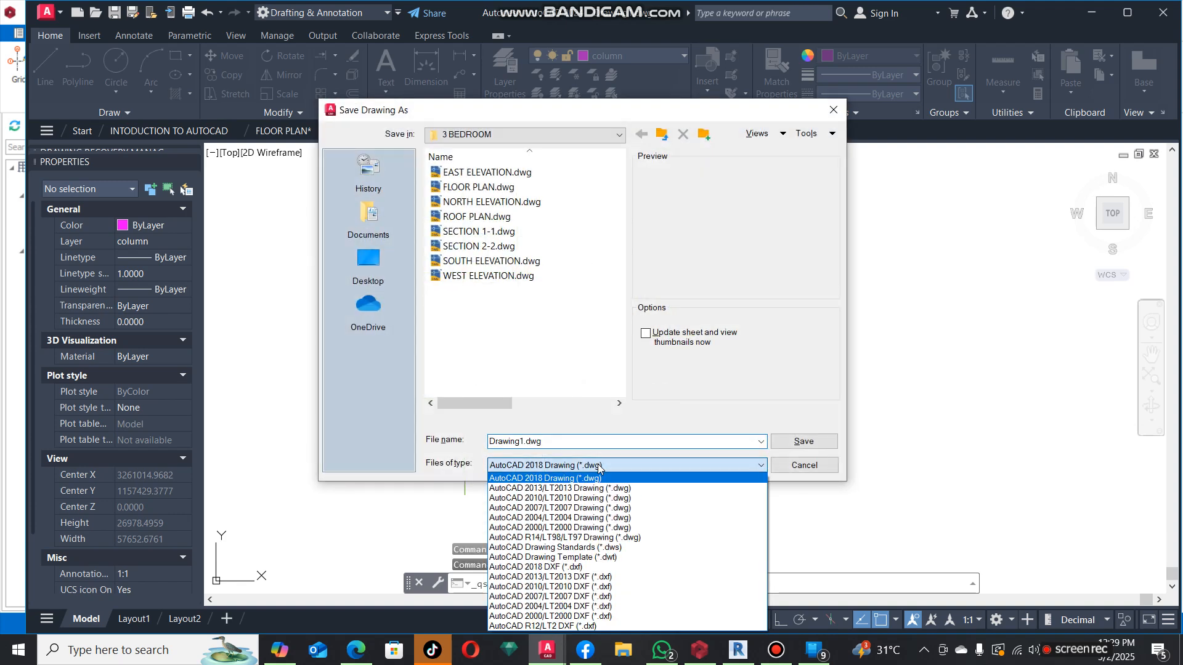
left_click(599, 589)
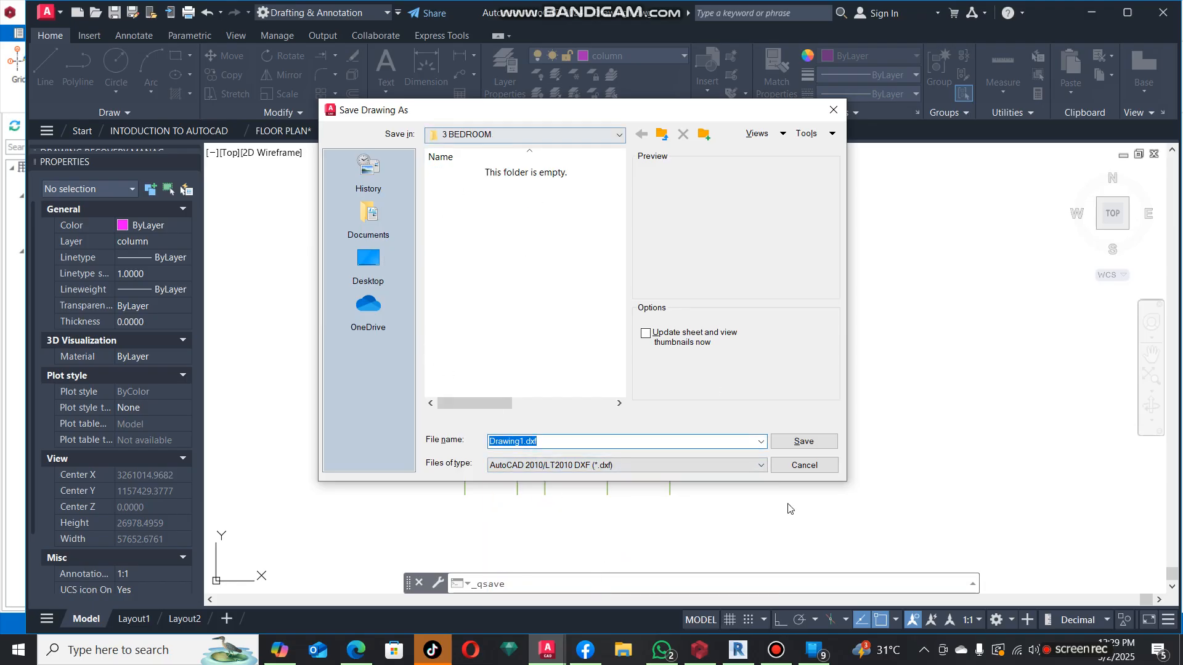
left_click(810, 446)
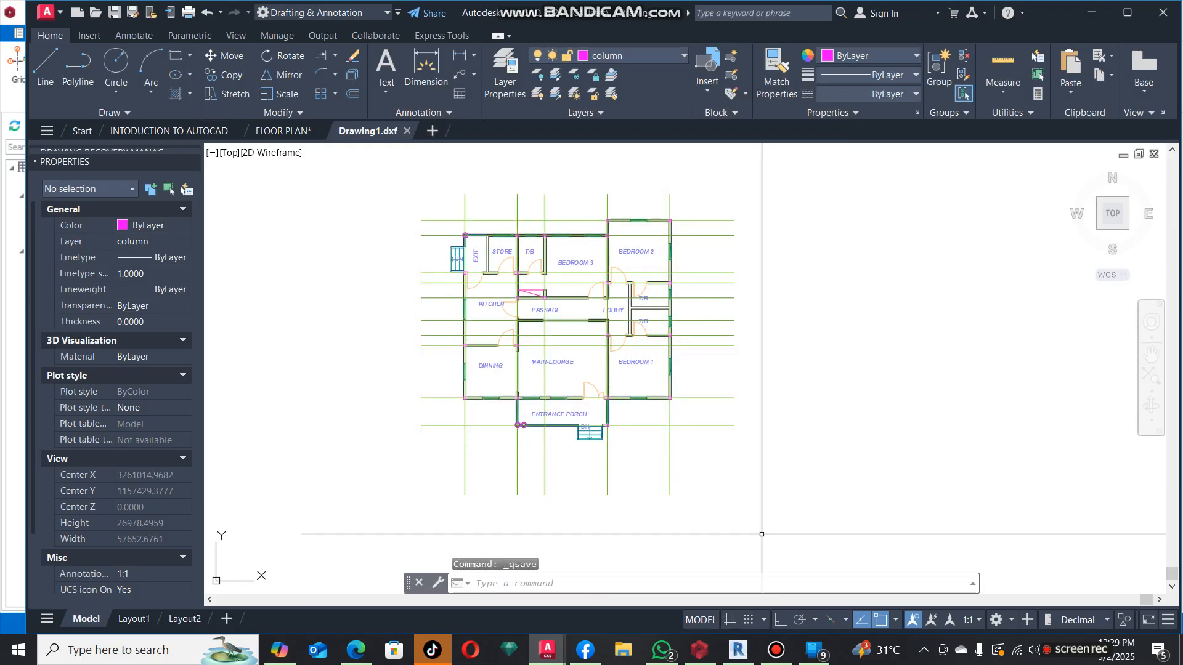
Switch to ProtaStructure and start a DXF Import for the project.
left_click(698, 648)
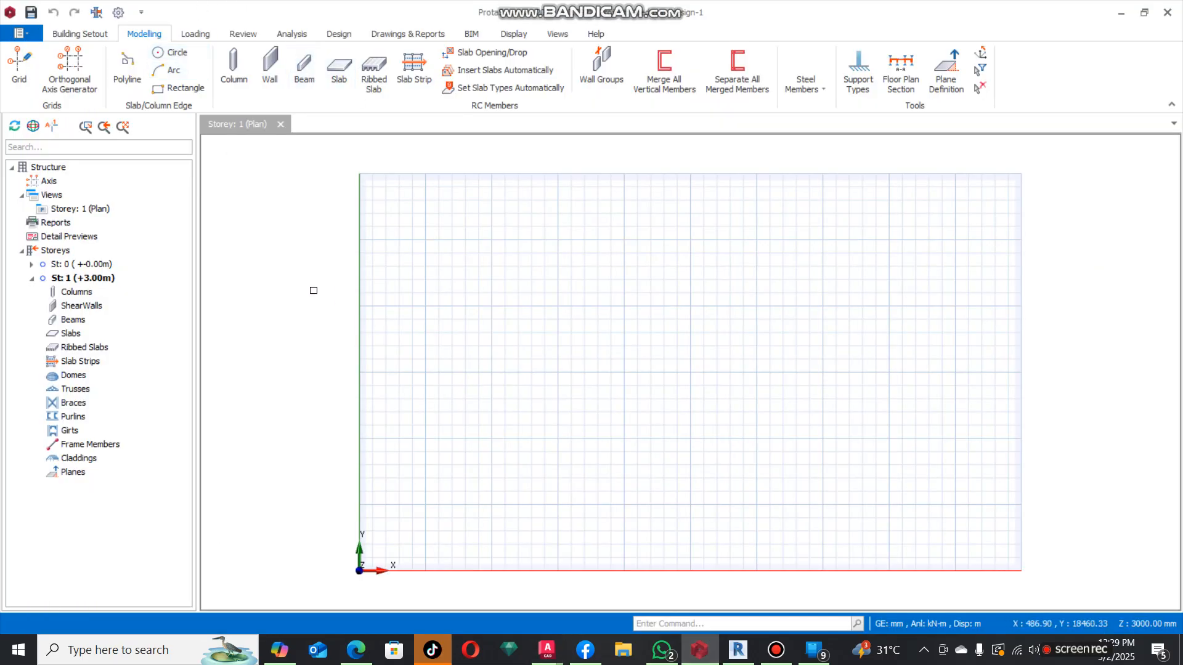
left_click(34, 35)
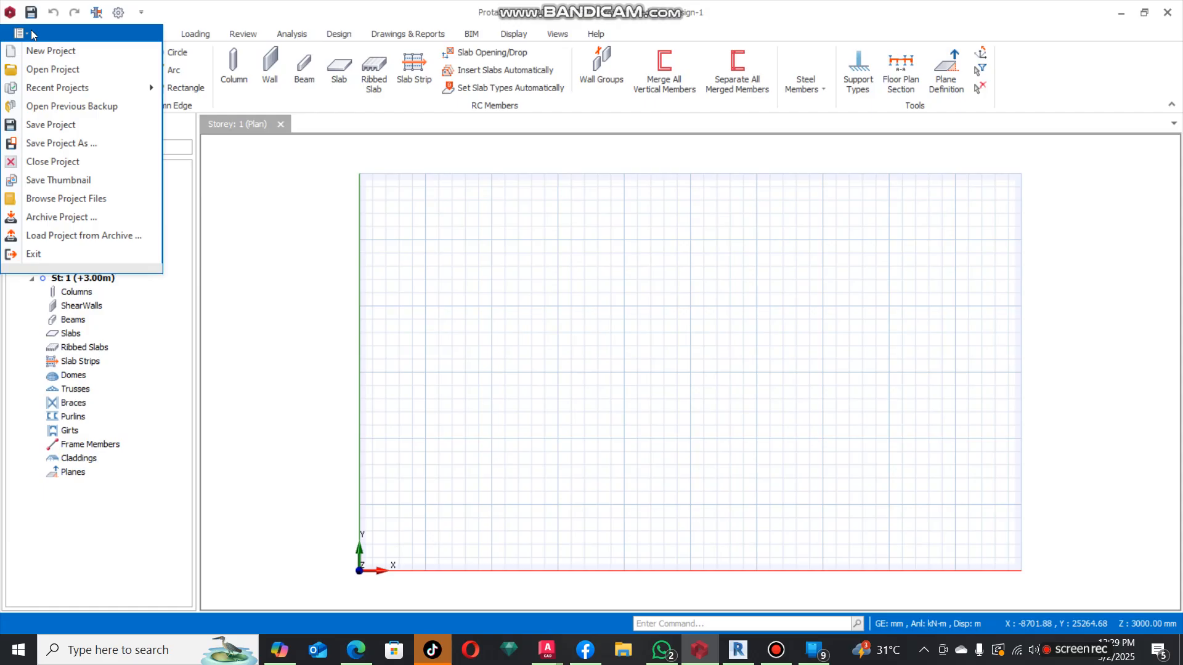
left_click(150, 34)
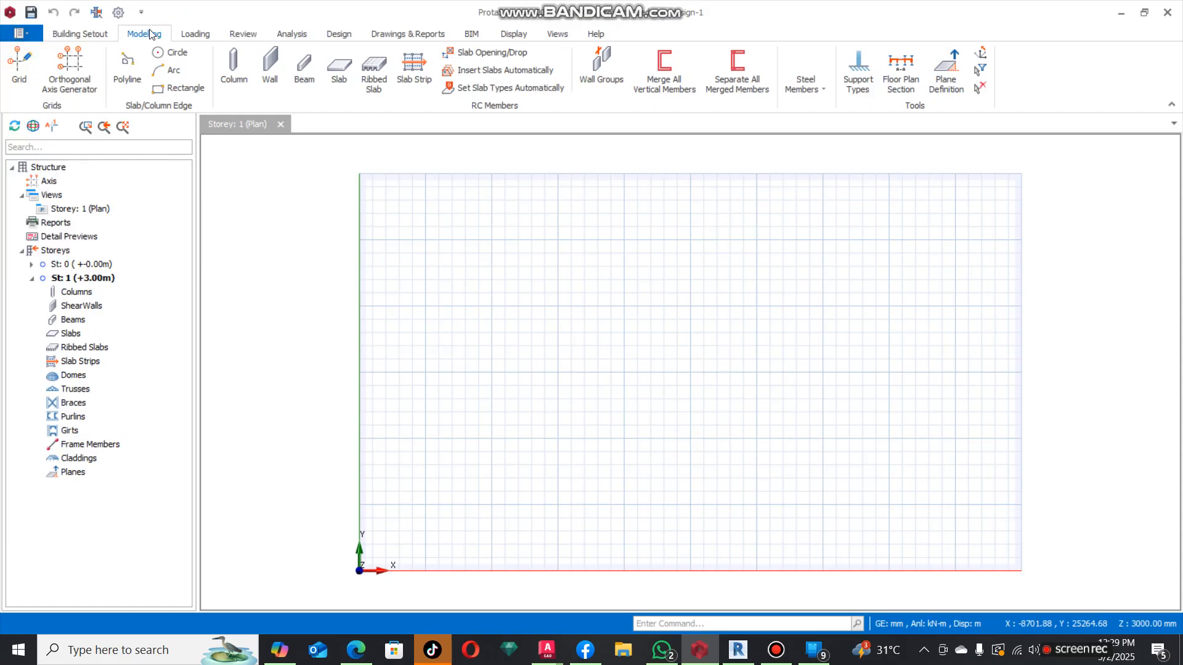
left_click(90, 36)
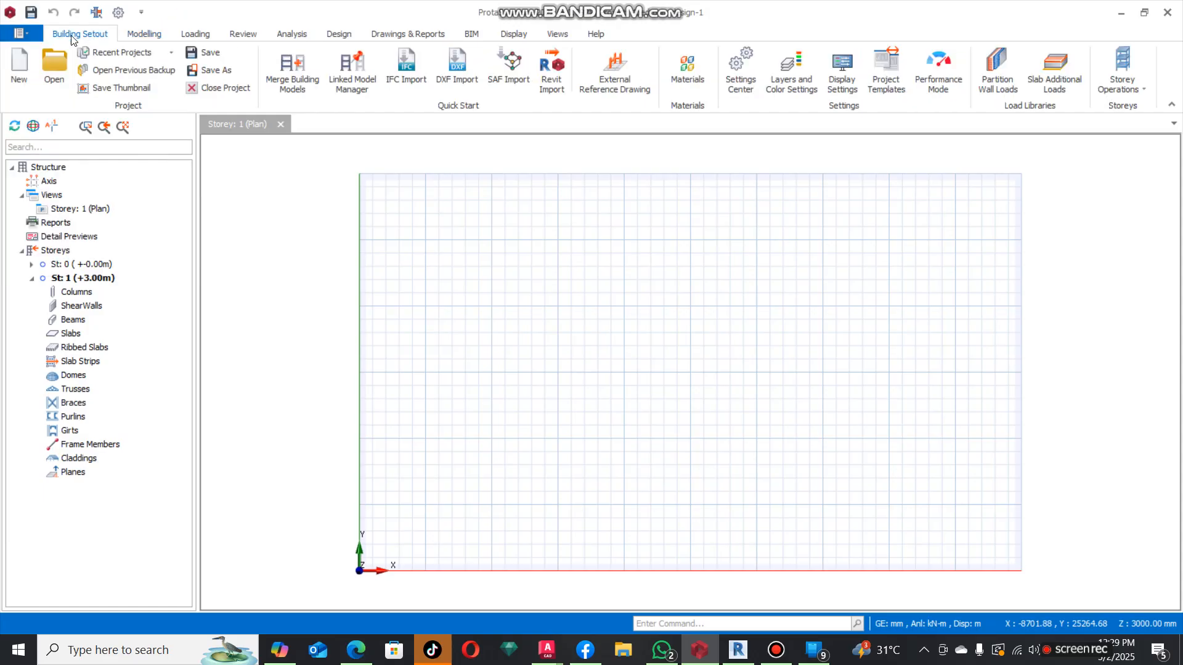
left_click(465, 83)
Load Drawing1.dxf from the 3 BEDROOM folder as the file for the DXF import.
left_click(850, 161)
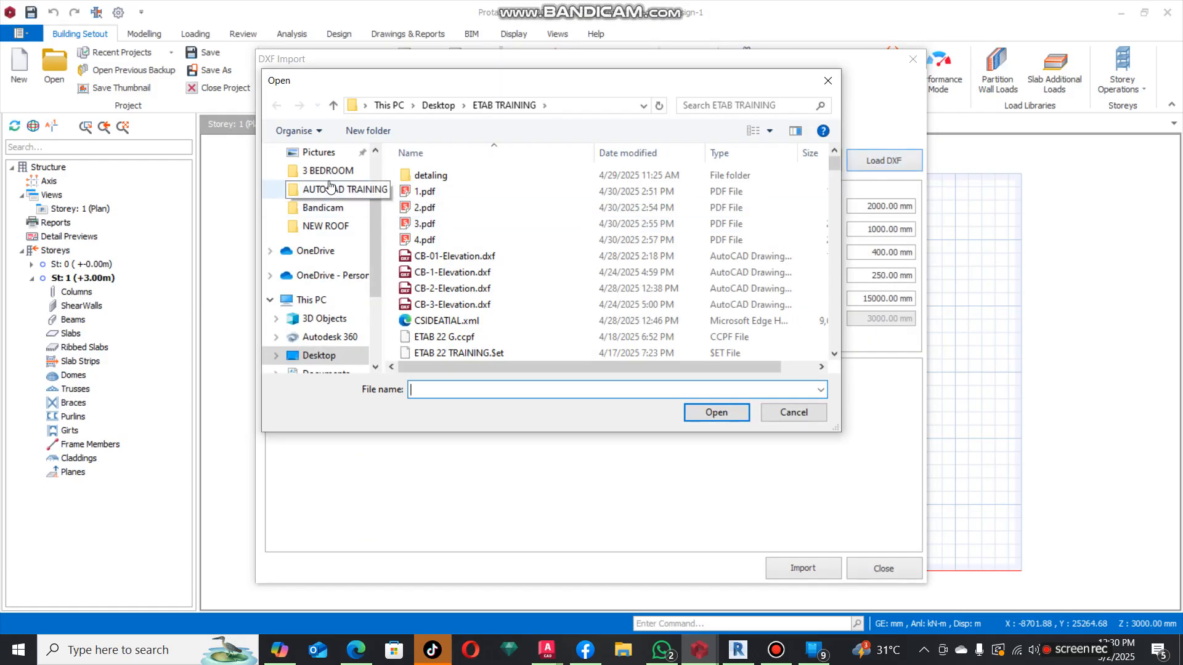
left_click(329, 171)
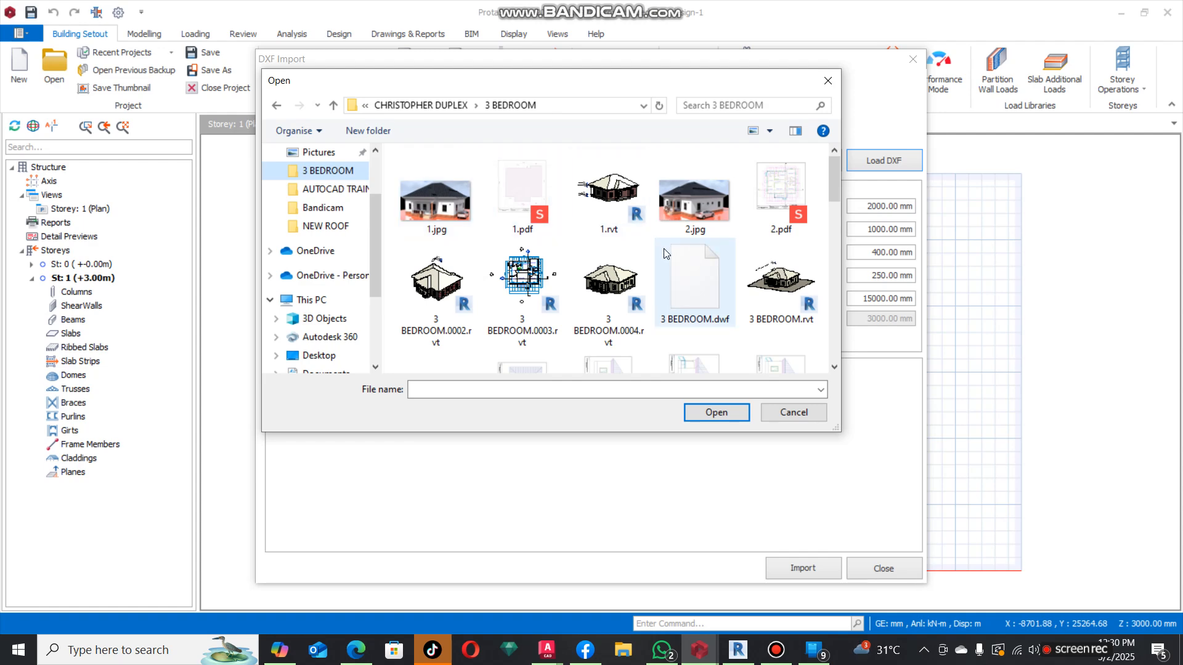
scroll(665, 254, "down", 10)
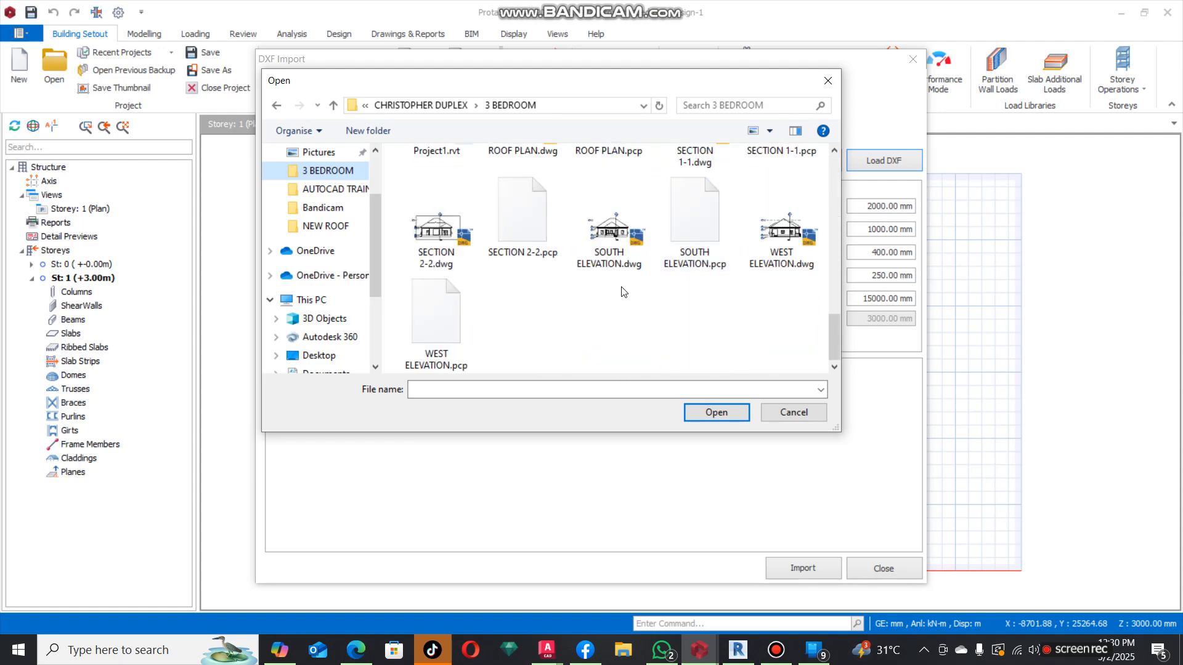
scroll(477, 327, "up", 3)
scroll(505, 308, "up", 3)
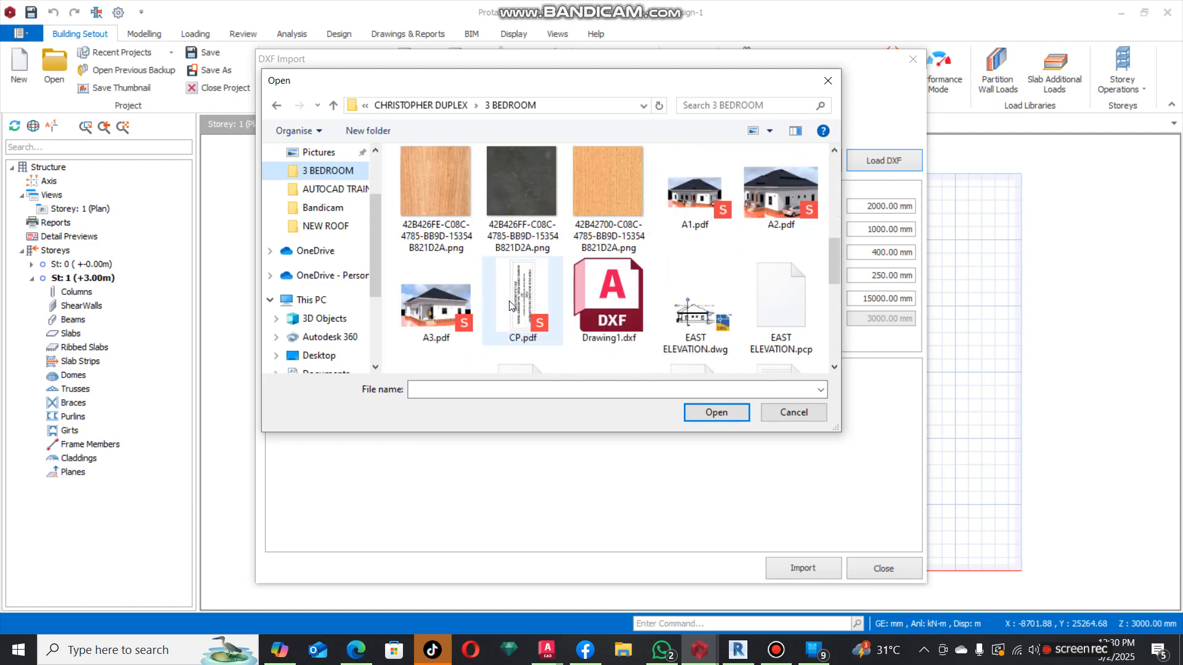
left_click(620, 303)
left_click(716, 412)
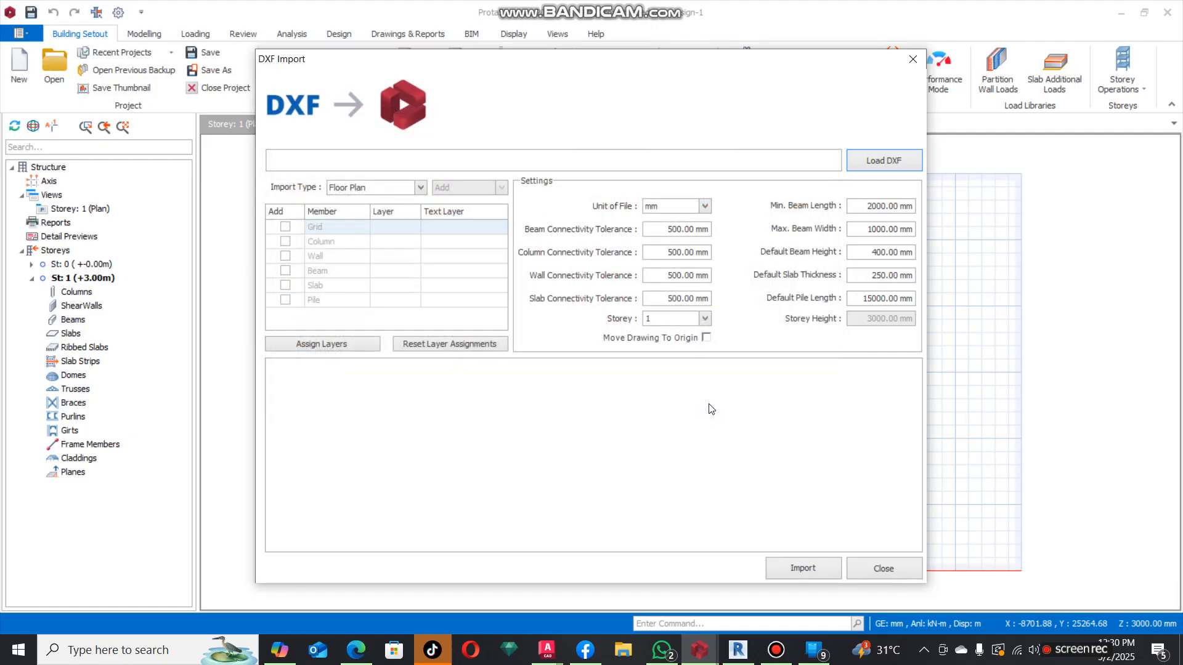